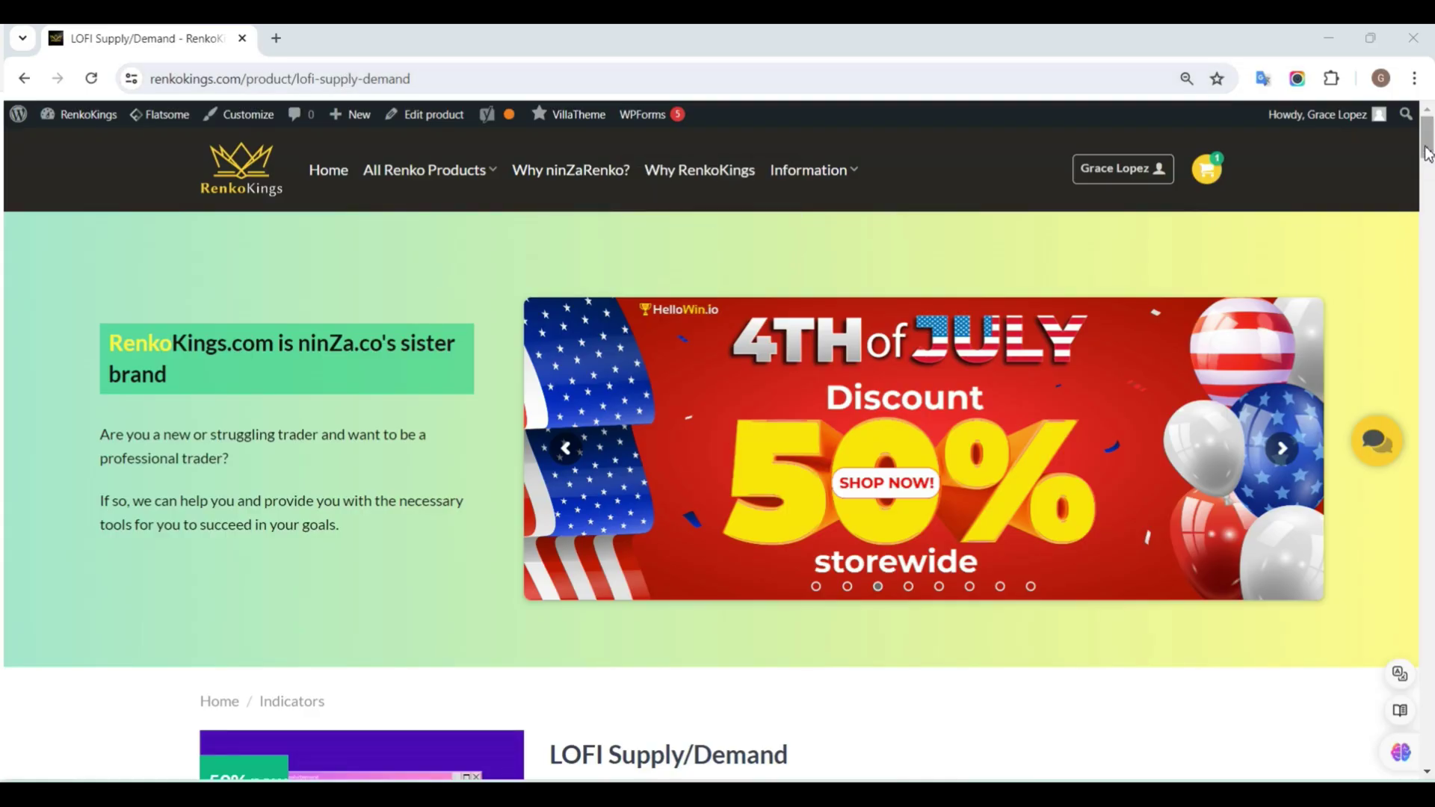
Scroll the LOFI Supply/Demand product page down past the product title
{"action": "scroll", "coordinate": [1428, 163], "scroll_direction": "down", "scroll_amount": 2}
{"action": "scroll", "coordinate": [1427, 162], "scroll_direction": "down", "scroll_amount": 4}
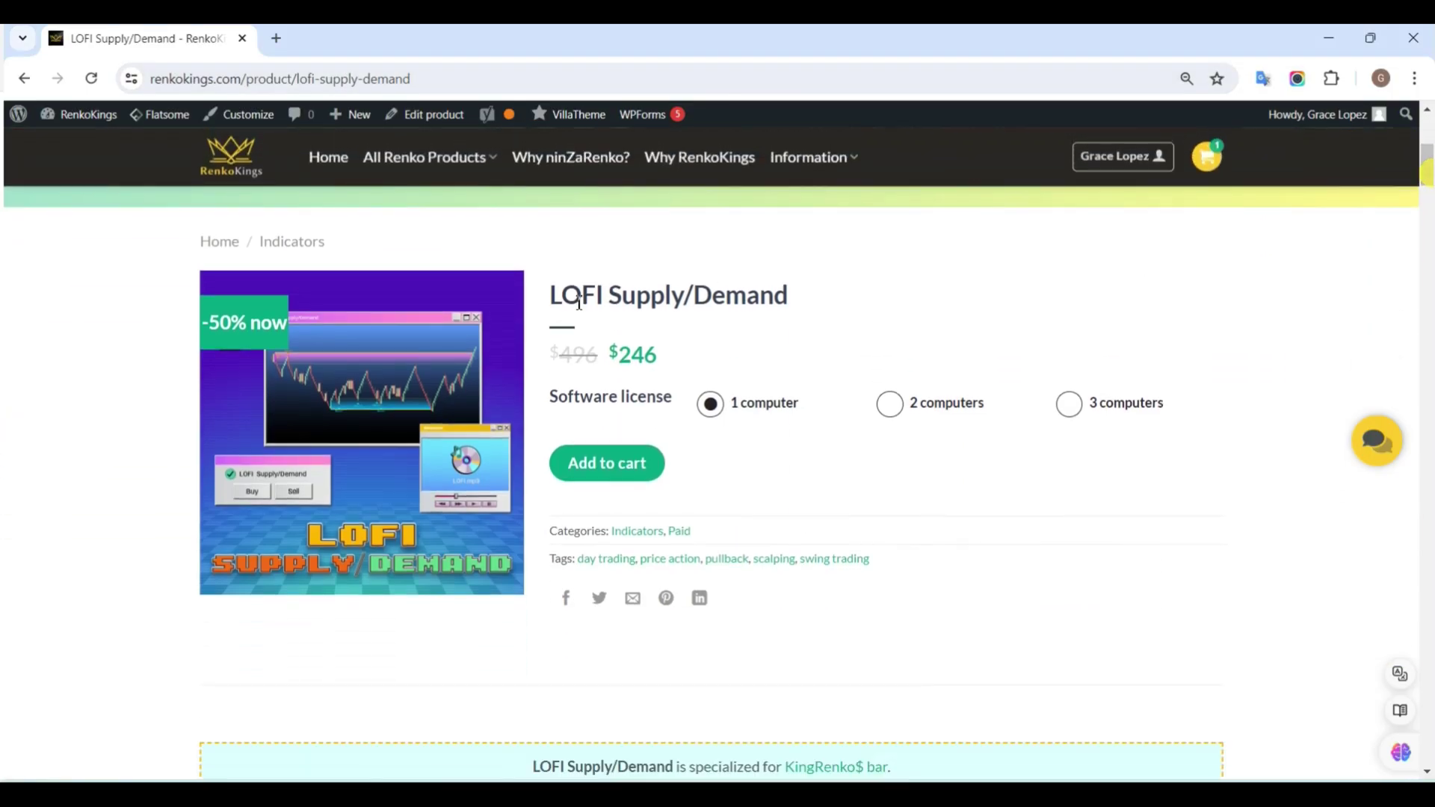
{"action": "left_click_drag", "start_coordinate": [545, 303], "coordinate": [818, 302]}
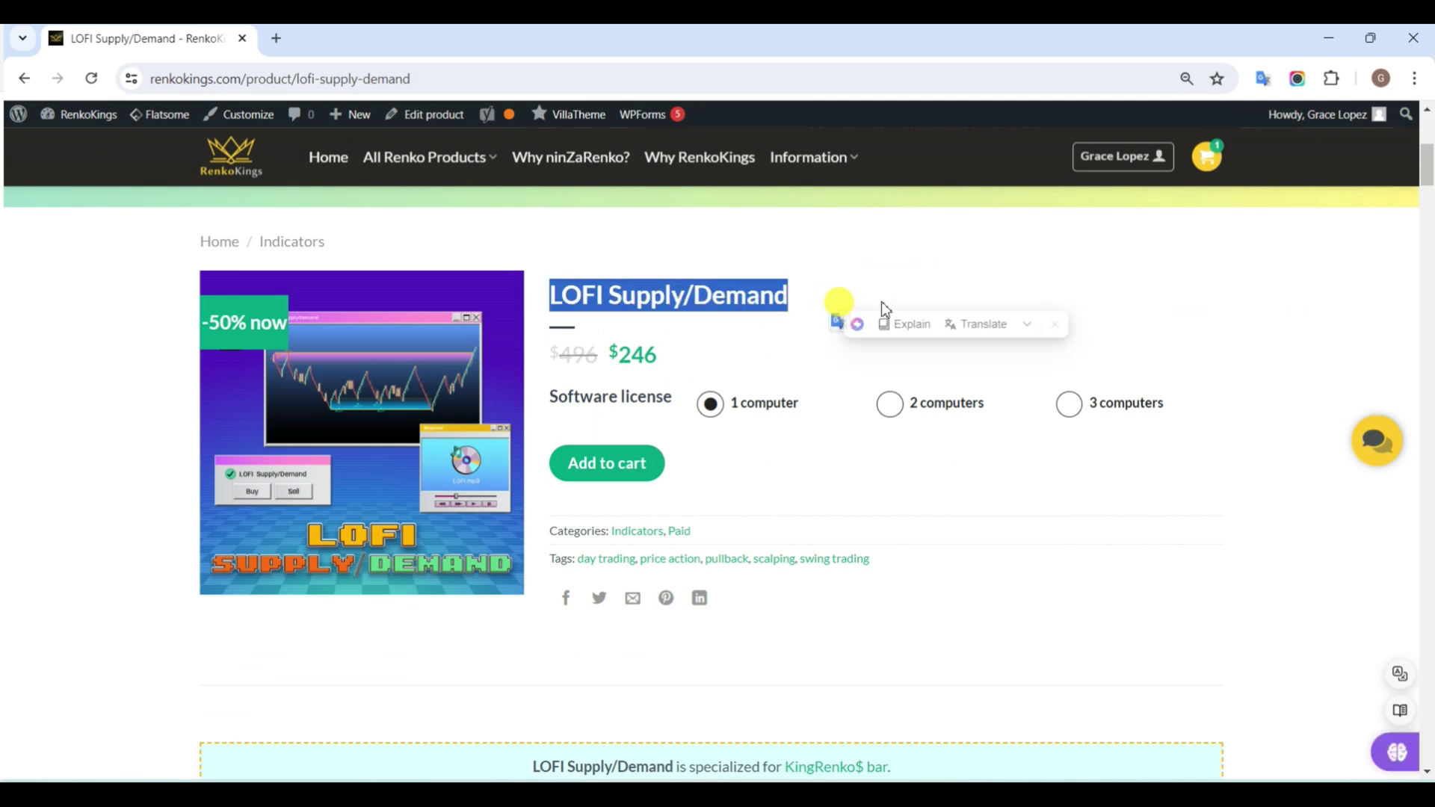
{"action": "left_click", "coordinate": [882, 305]}
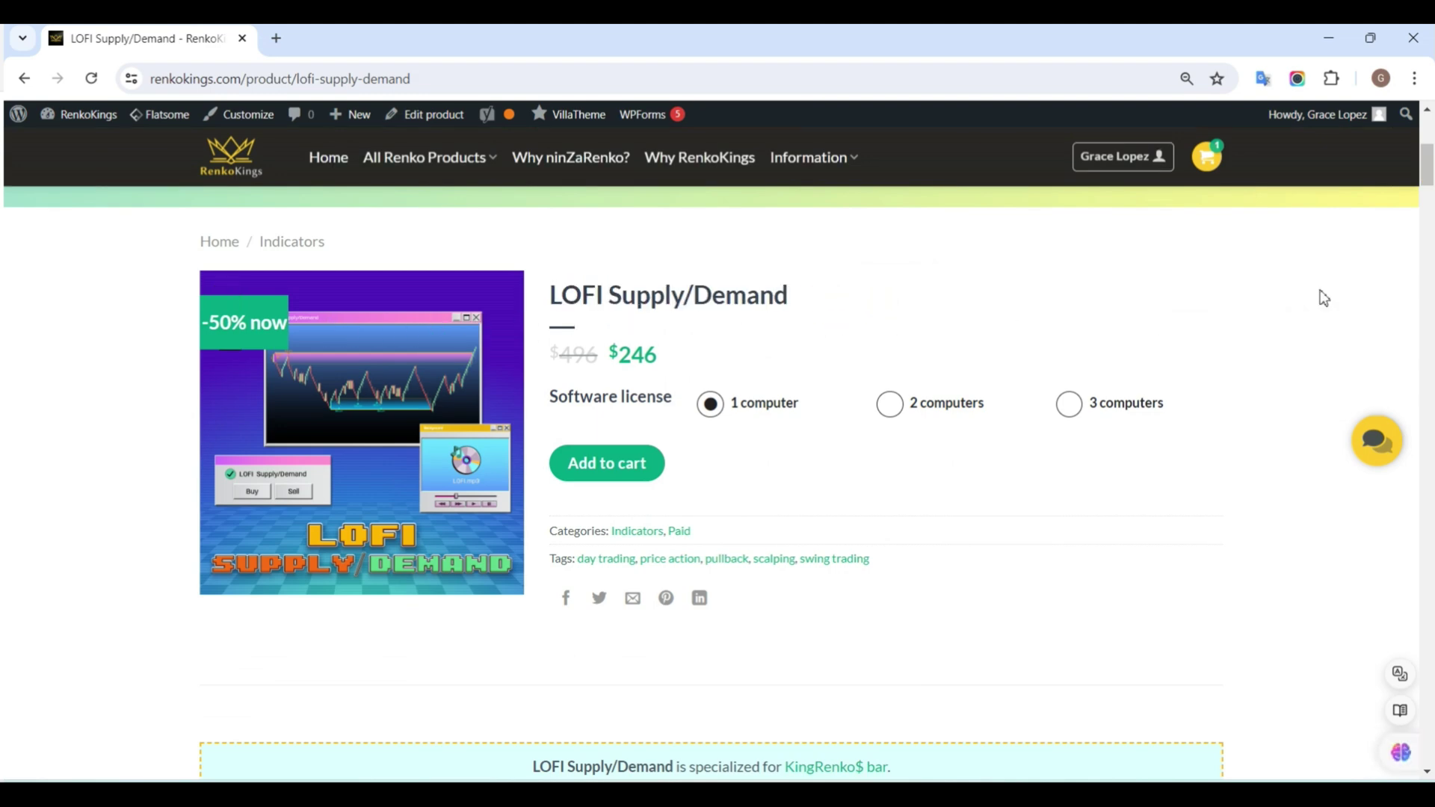
{"action": "left_click_drag", "start_coordinate": [1429, 176], "coordinate": [1429, 441]}
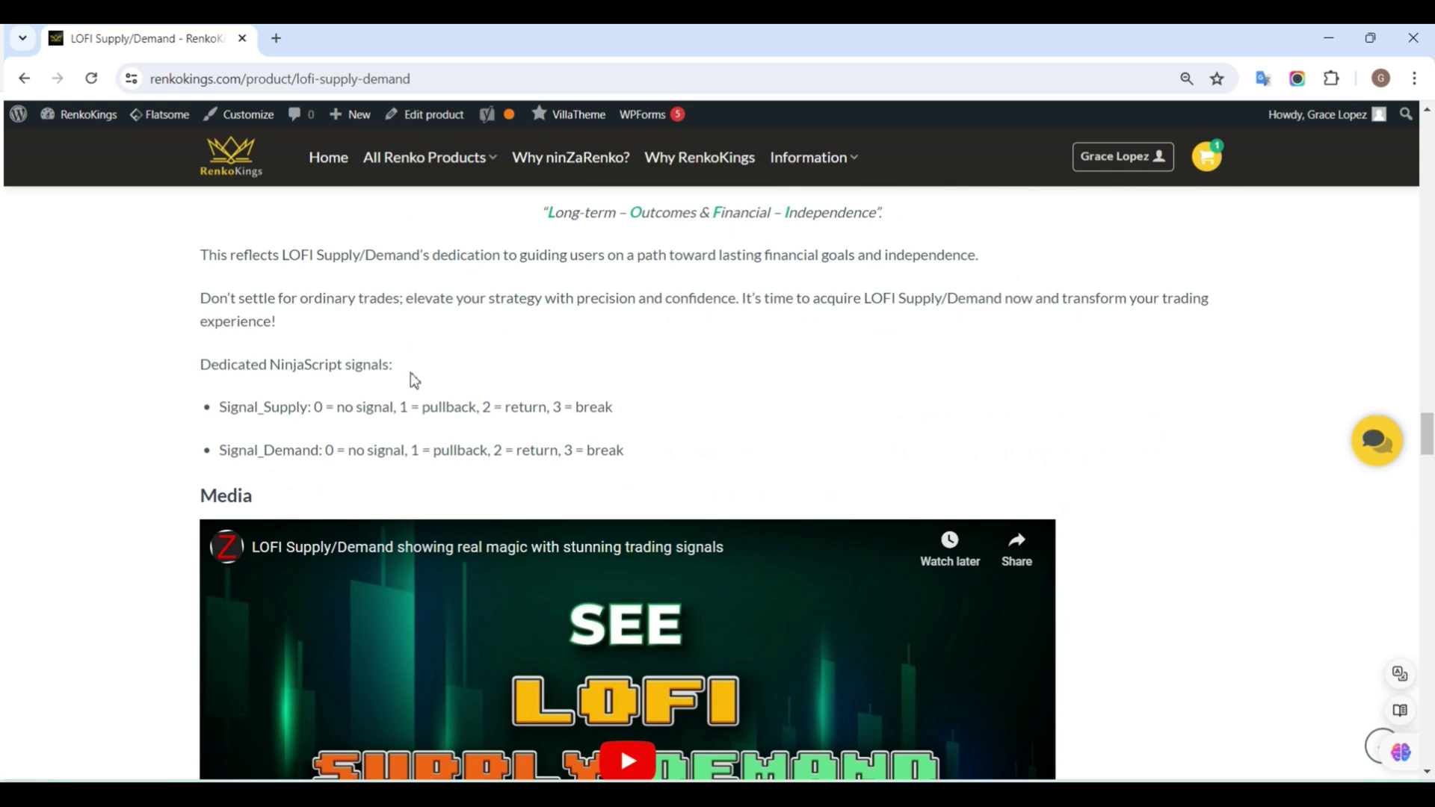
Highlight the Signal_Supply and Signal_Demand definition lines under Dedicated NinjaScript signals
{"action": "left_click_drag", "start_coordinate": [219, 408], "coordinate": [642, 414]}
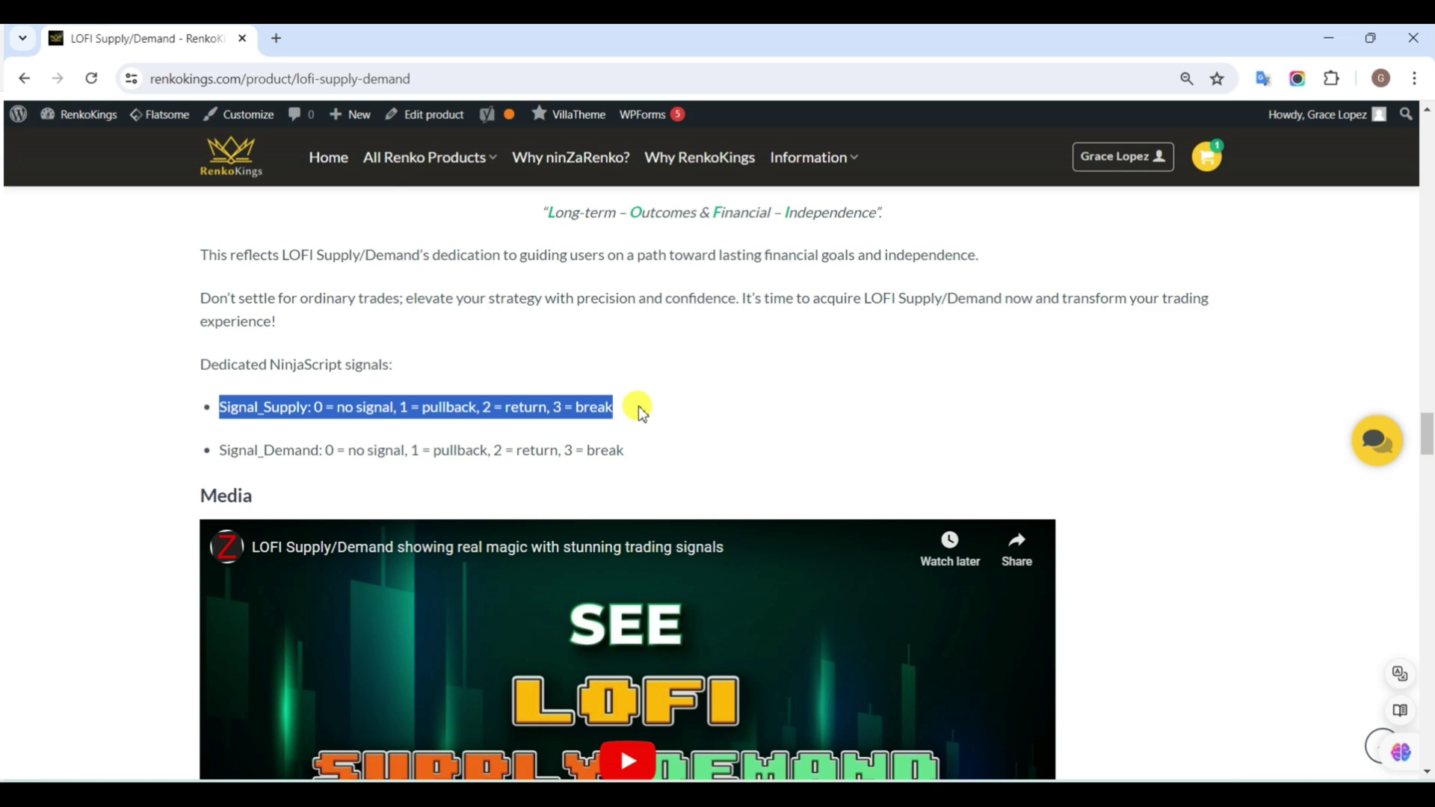
{"action": "left_click", "coordinate": [279, 449]}
{"action": "left_click_drag", "start_coordinate": [224, 452], "coordinate": [641, 456]}
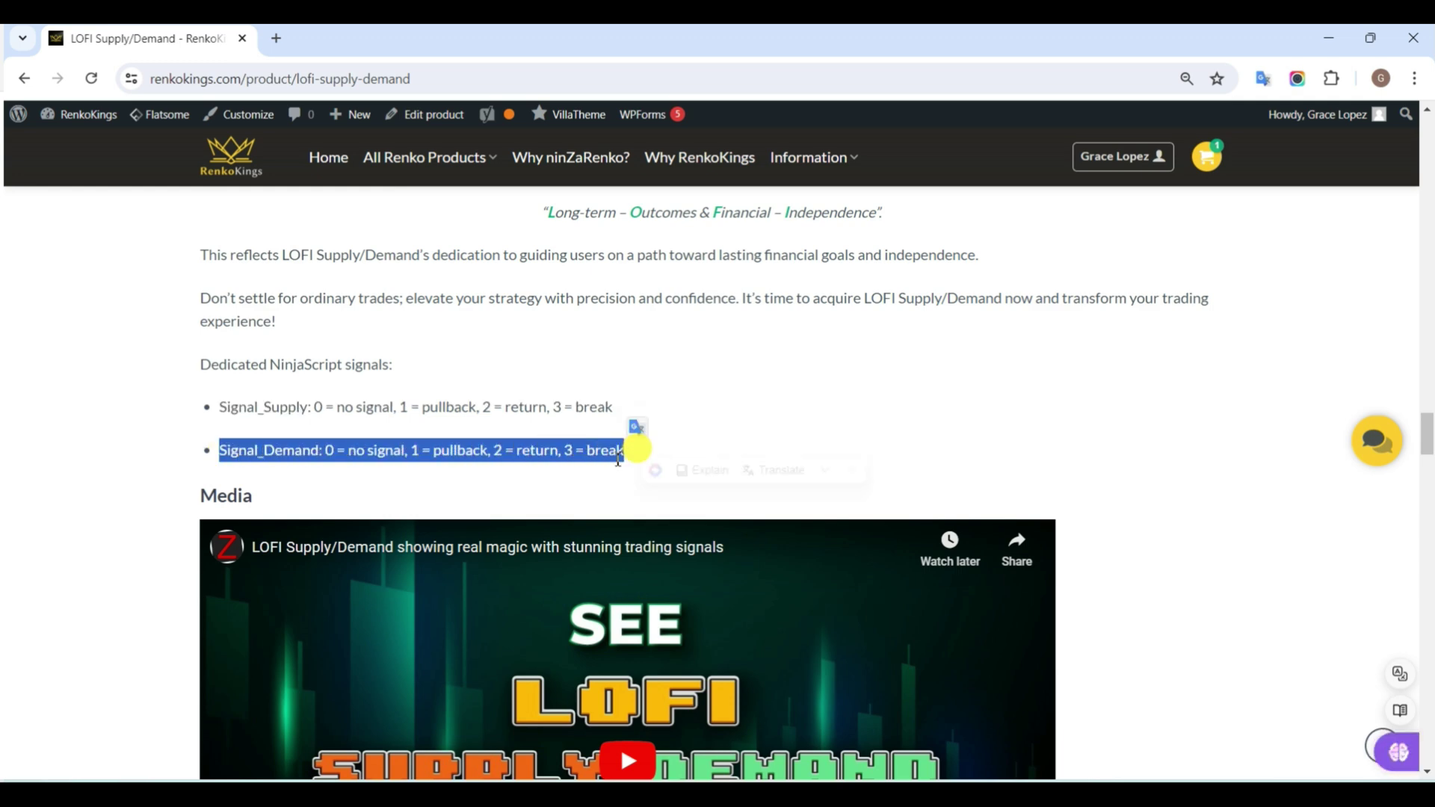
{"action": "left_click", "coordinate": [609, 459]}
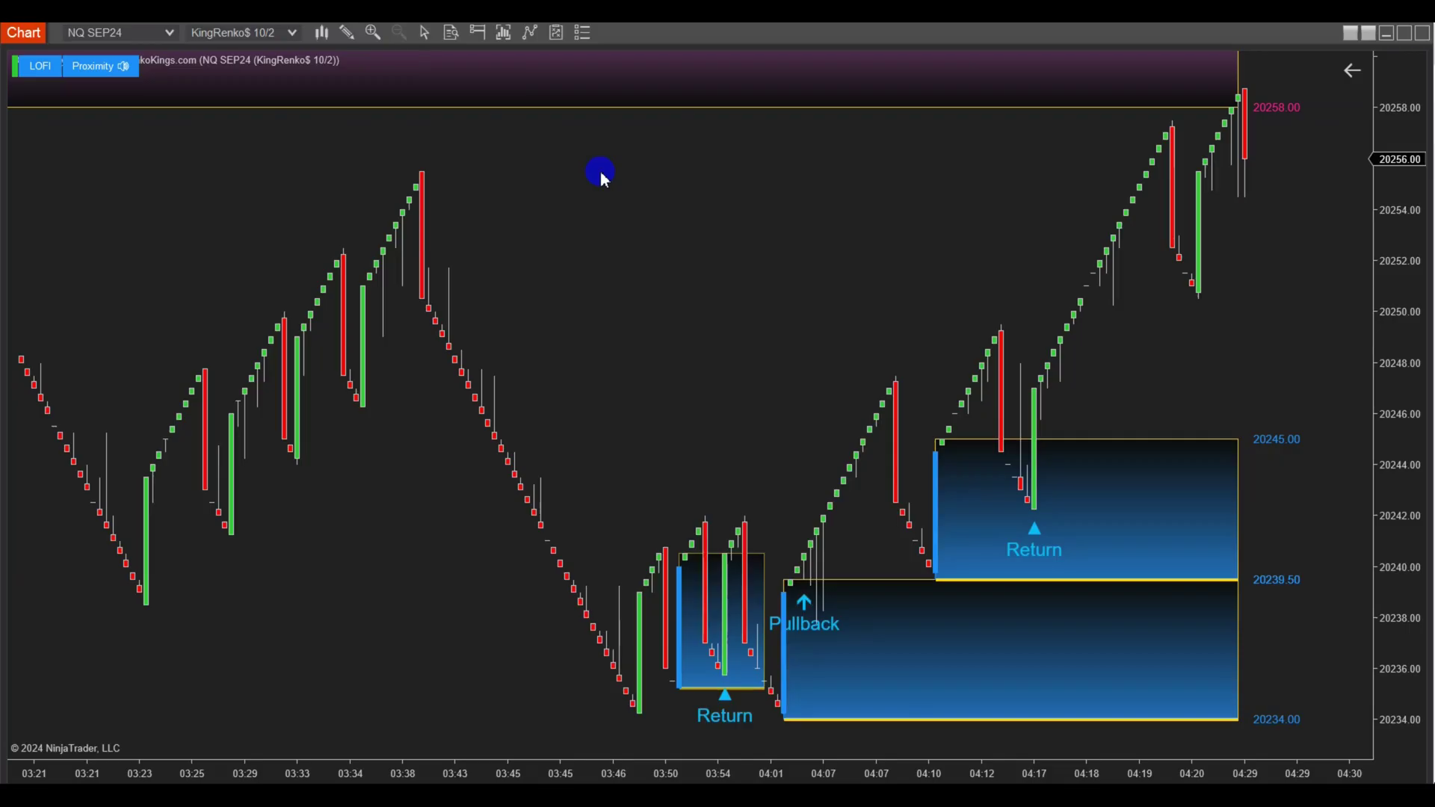
In the chart's Indicators settings, set the Signal: Supply plot color to Crimson
{"action": "right_click", "coordinate": [596, 172]}
{"action": "left_click", "coordinate": [872, 277]}
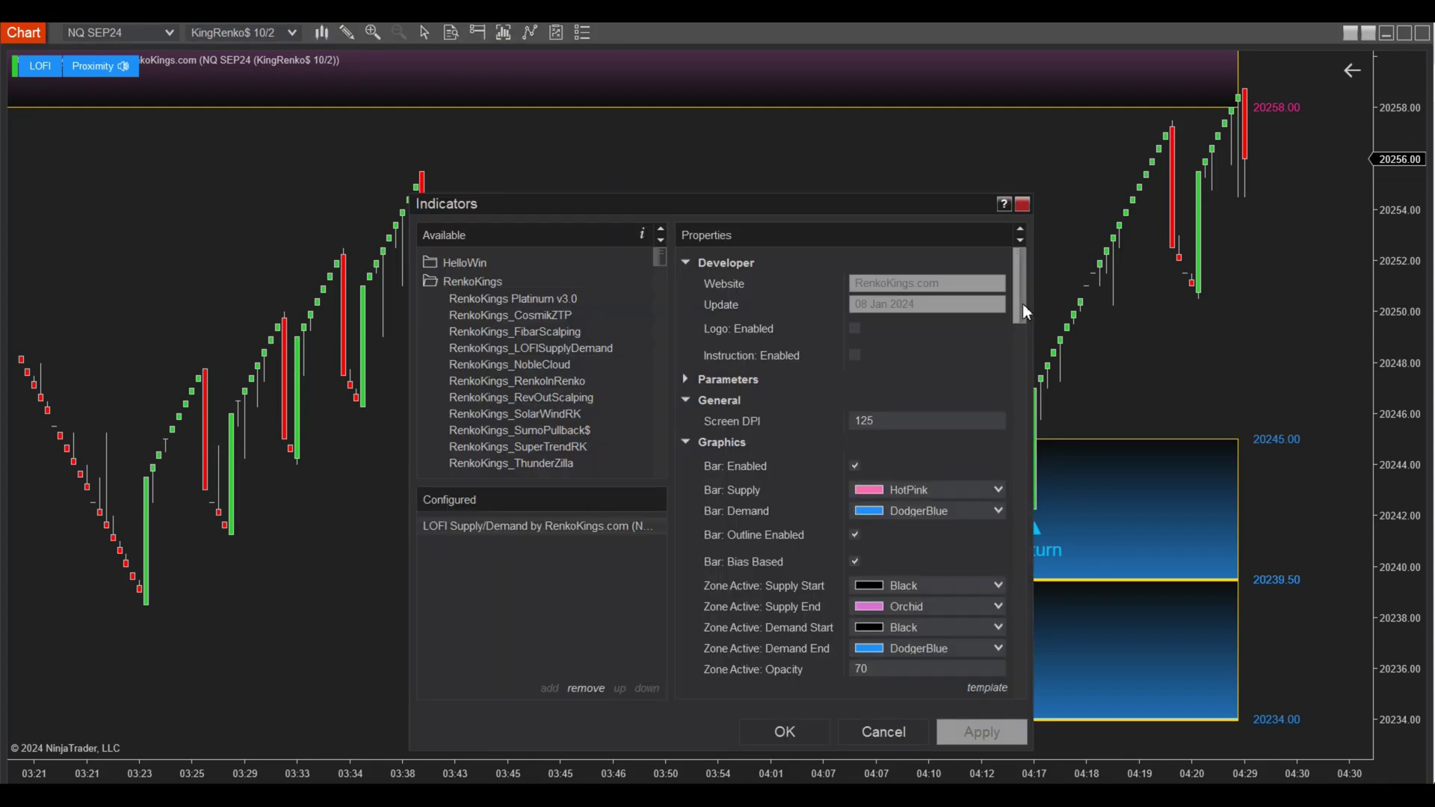
{"action": "left_click_drag", "start_coordinate": [1023, 304], "coordinate": [1022, 663]}
{"action": "left_click", "coordinate": [729, 640]}
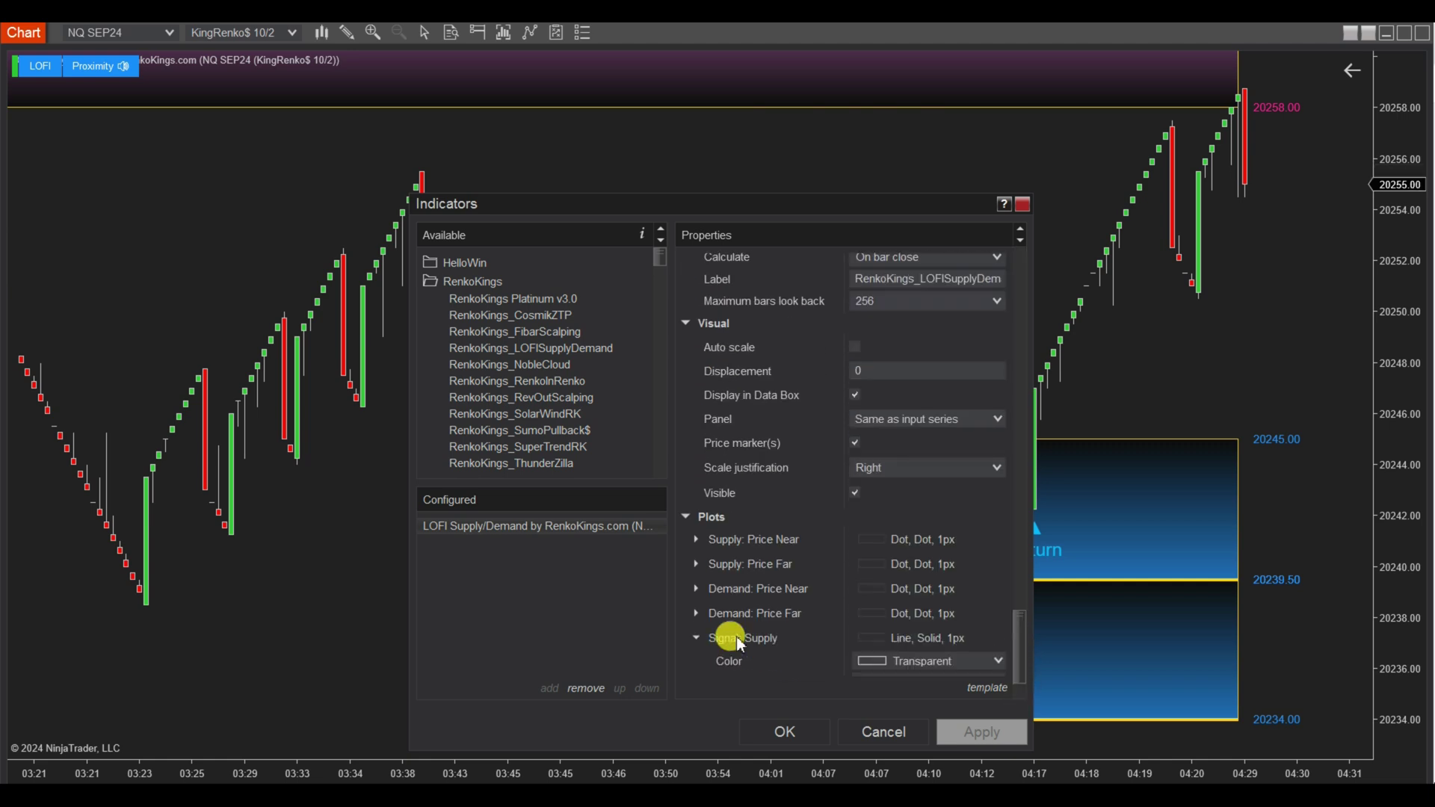
{"action": "left_click", "coordinate": [1024, 689]}
{"action": "left_click", "coordinate": [1000, 575]}
{"action": "scroll", "coordinate": [990, 553], "scroll_direction": "down", "scroll_amount": 3}
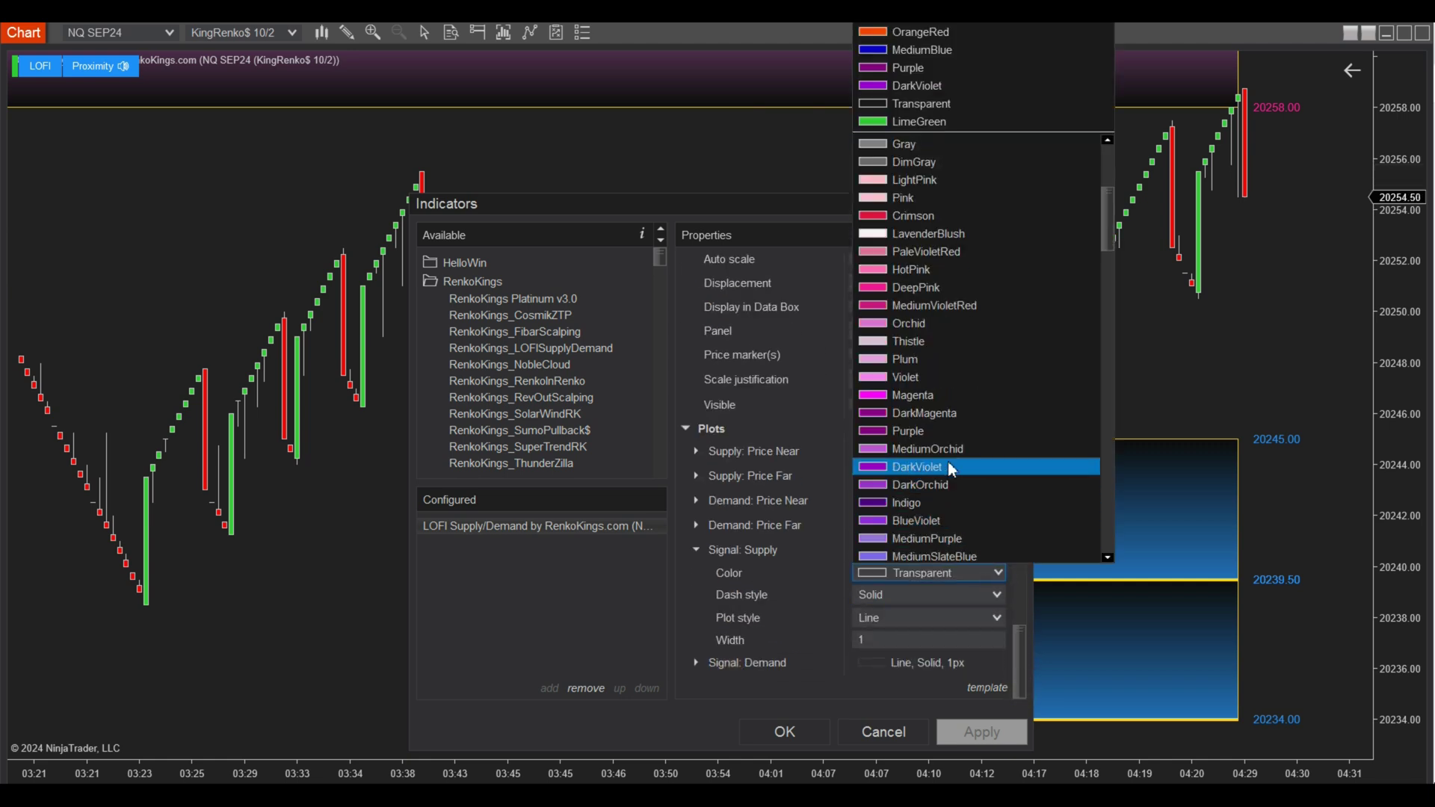
{"action": "left_click", "coordinate": [914, 223]}
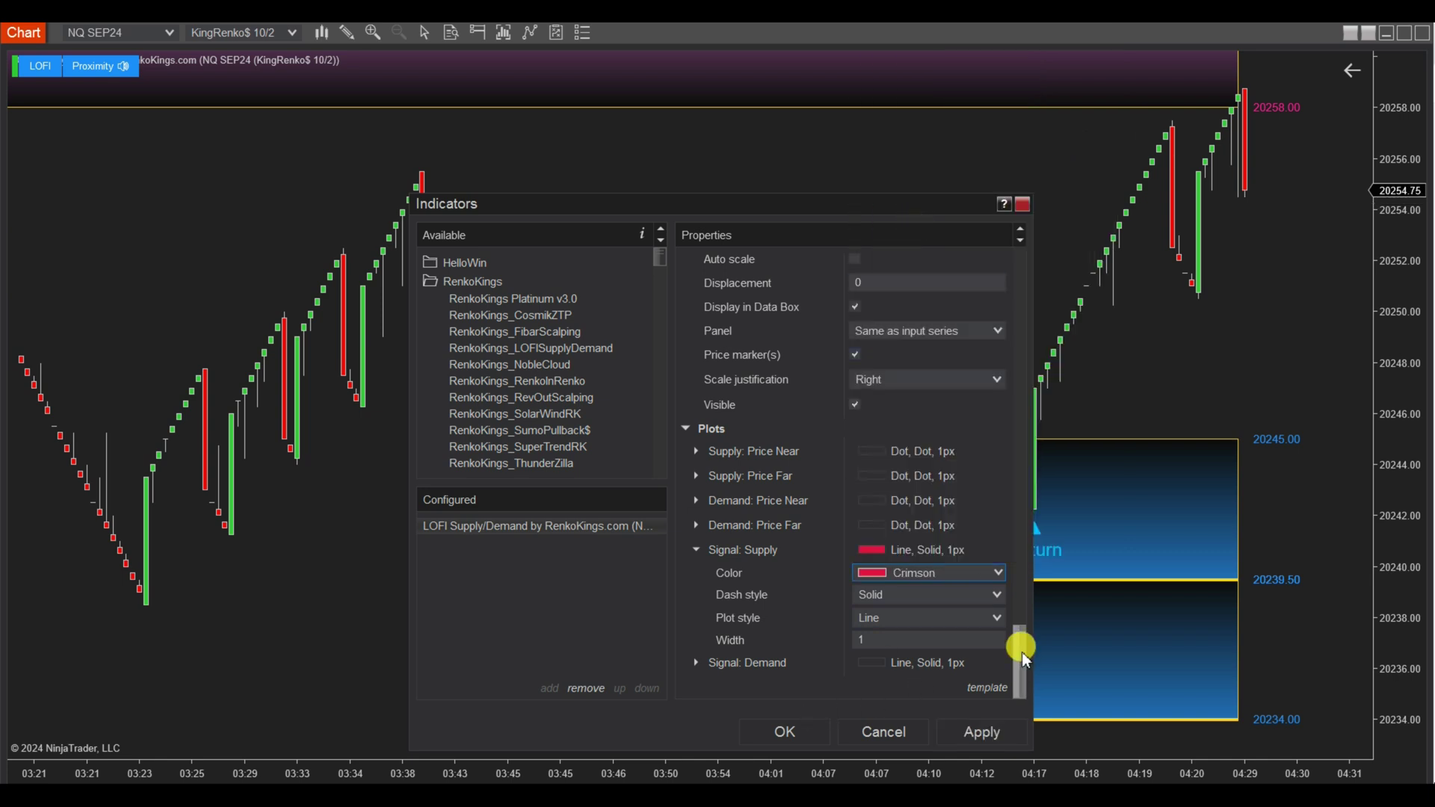
Set the Signal: Demand plot color to MediumBlue and apply the indicator changes
{"action": "left_click", "coordinate": [763, 662]}
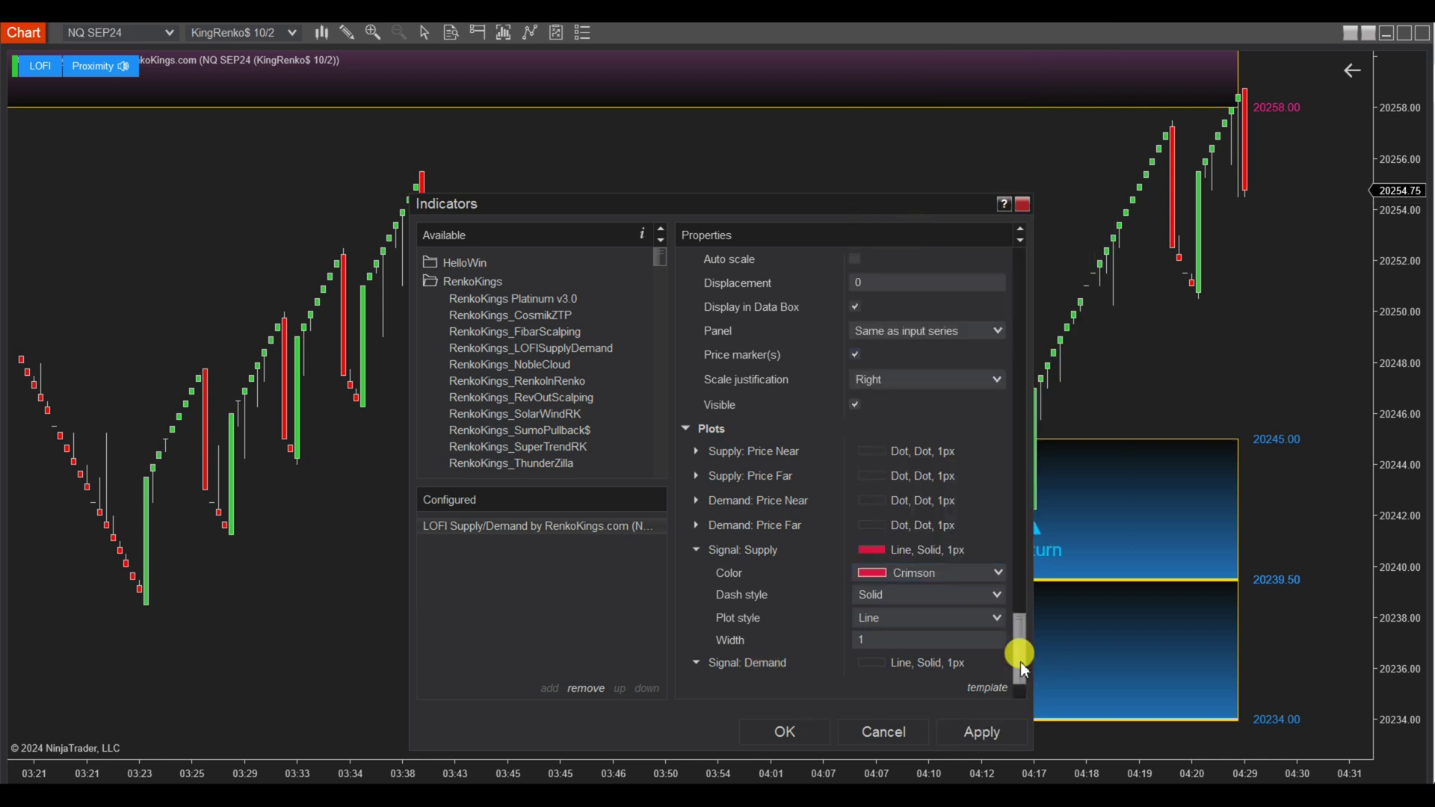
{"action": "left_click_drag", "start_coordinate": [1021, 660], "coordinate": [1019, 695]}
{"action": "left_click", "coordinate": [953, 598]}
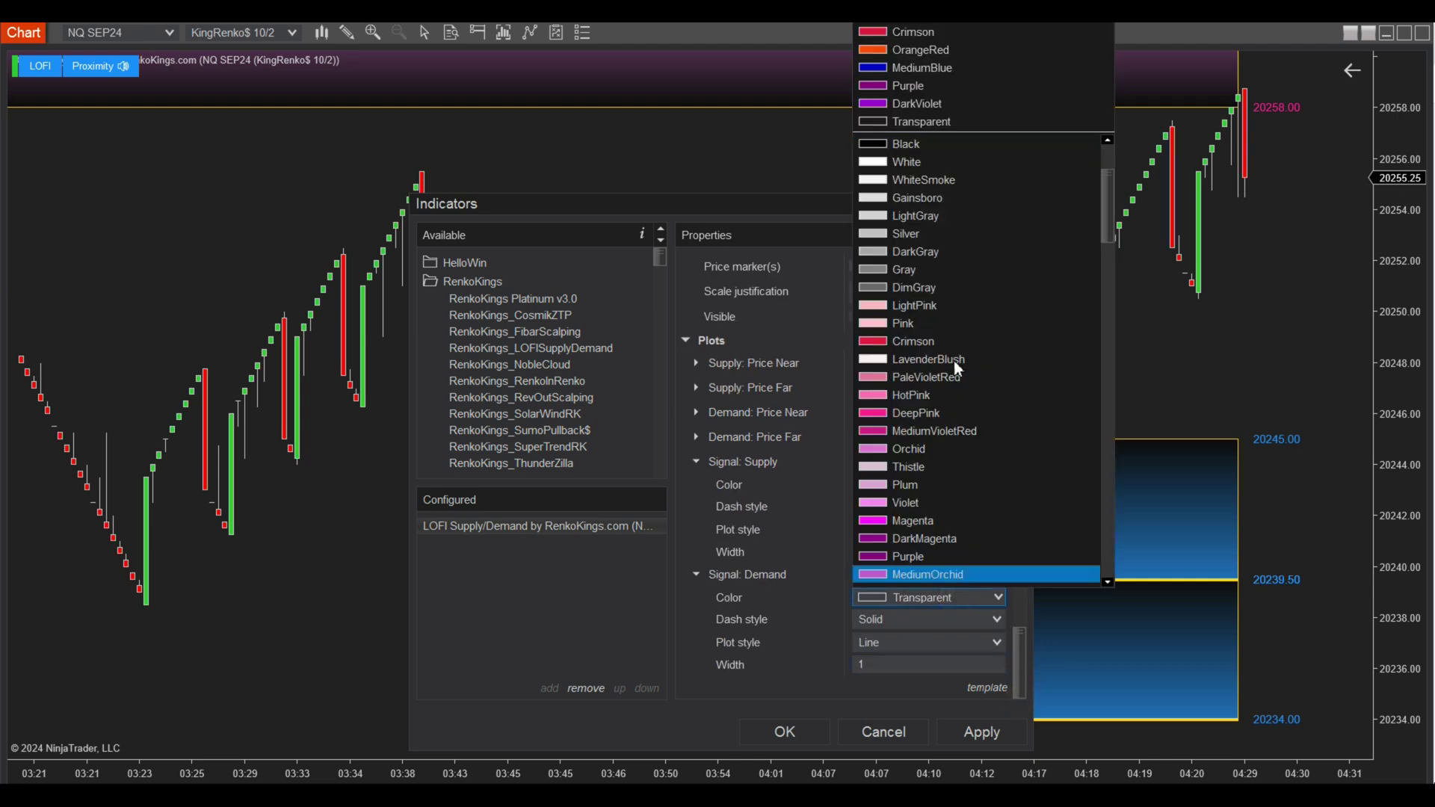
{"action": "left_click", "coordinate": [901, 66]}
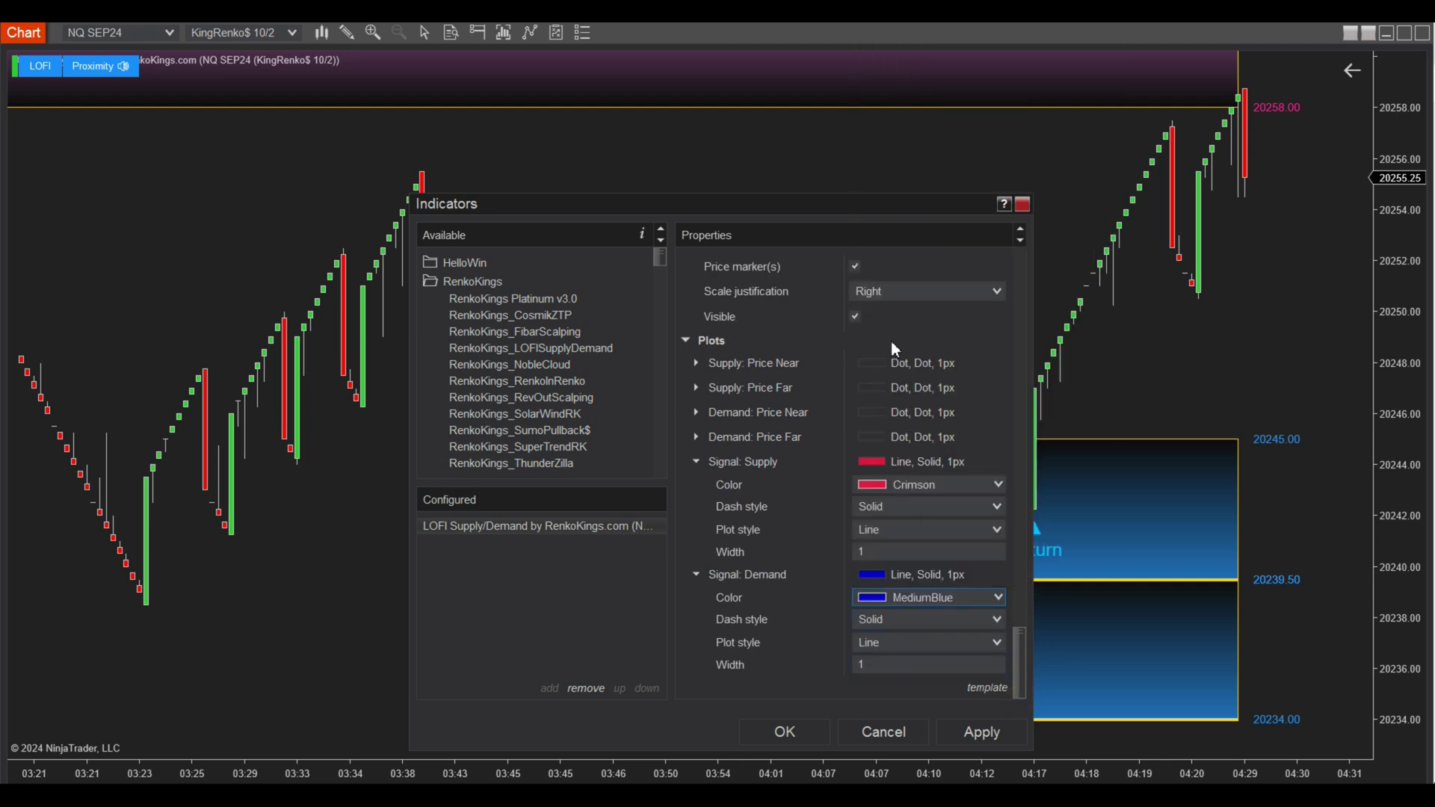
{"action": "scroll", "coordinate": [877, 419], "scroll_direction": "up", "scroll_amount": 4}
{"action": "scroll", "coordinate": [821, 426], "scroll_direction": "up", "scroll_amount": 1}
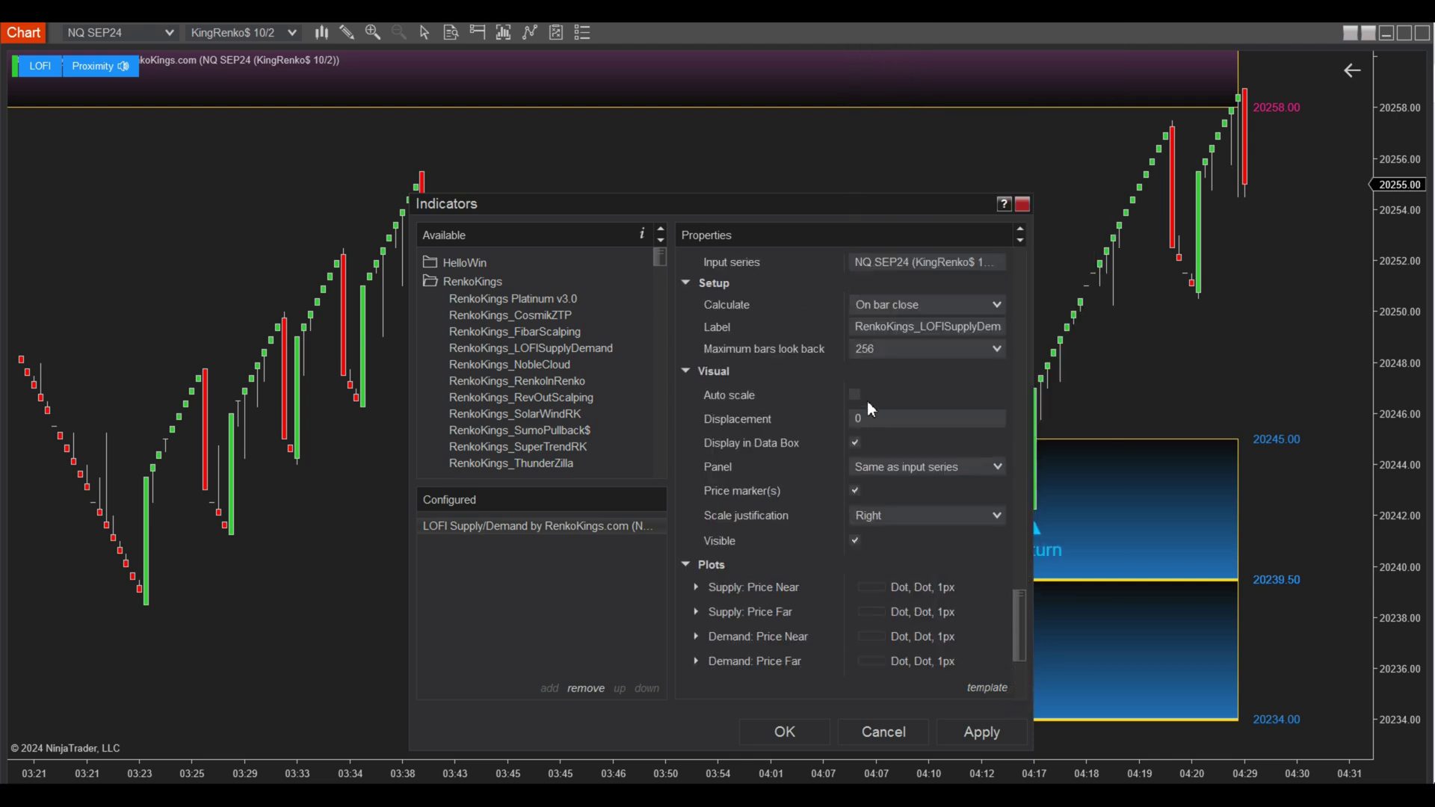
{"action": "left_click", "coordinate": [800, 737]}
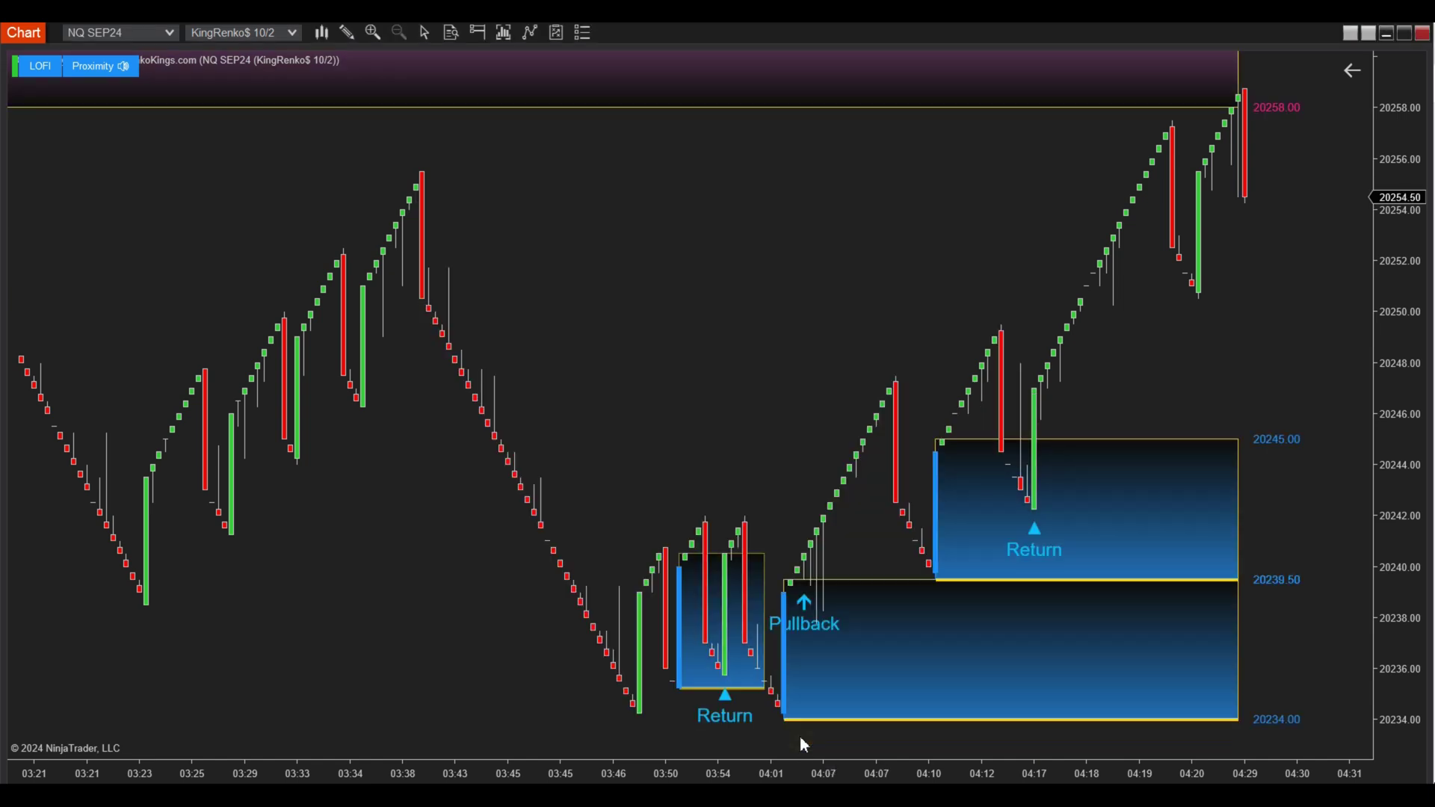
Show the Data Box and switch the chart crosshair to Local mode
{"action": "right_click", "coordinate": [628, 204]}
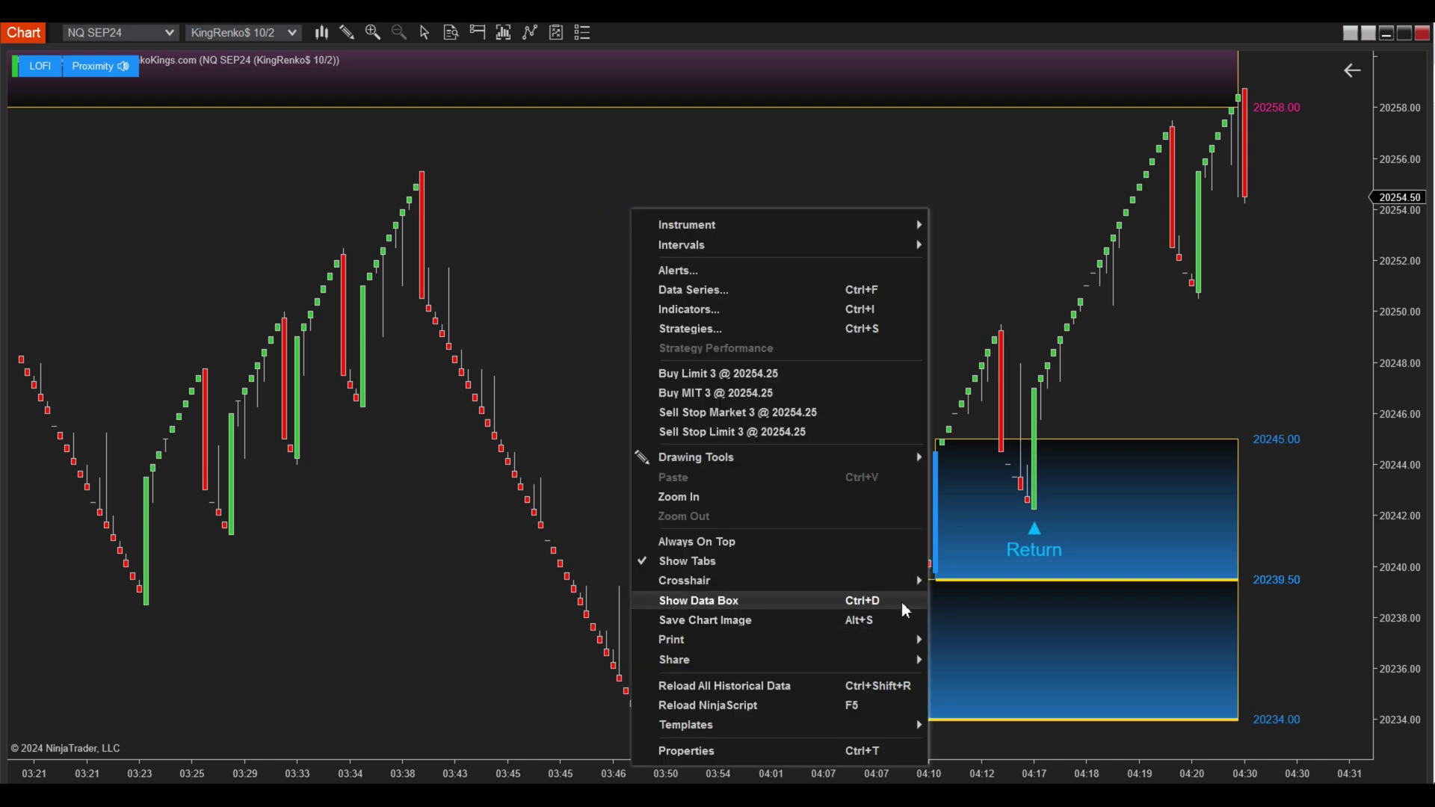
{"action": "left_click", "coordinate": [901, 602]}
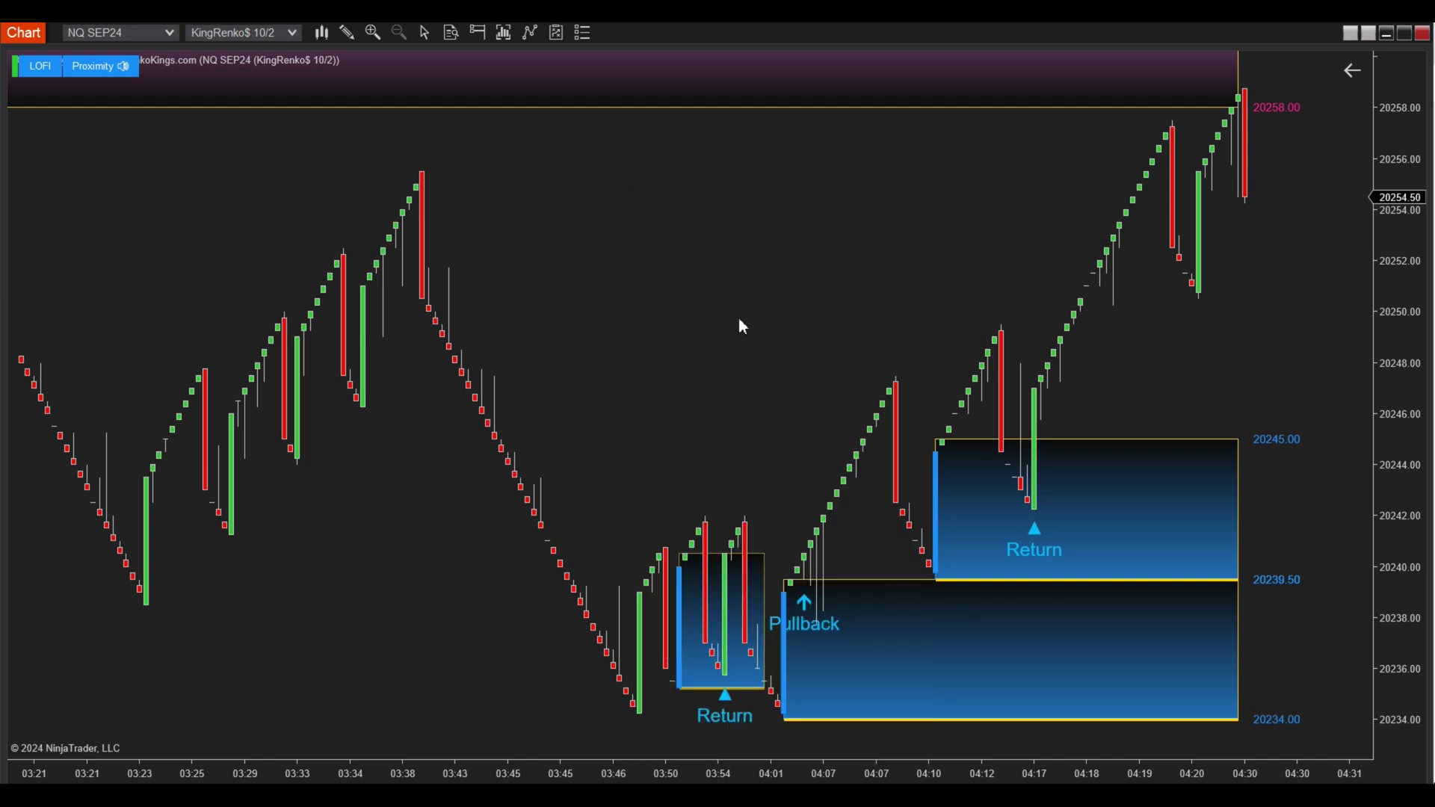
{"action": "left_click", "coordinate": [426, 32]}
{"action": "left_click", "coordinate": [474, 74]}
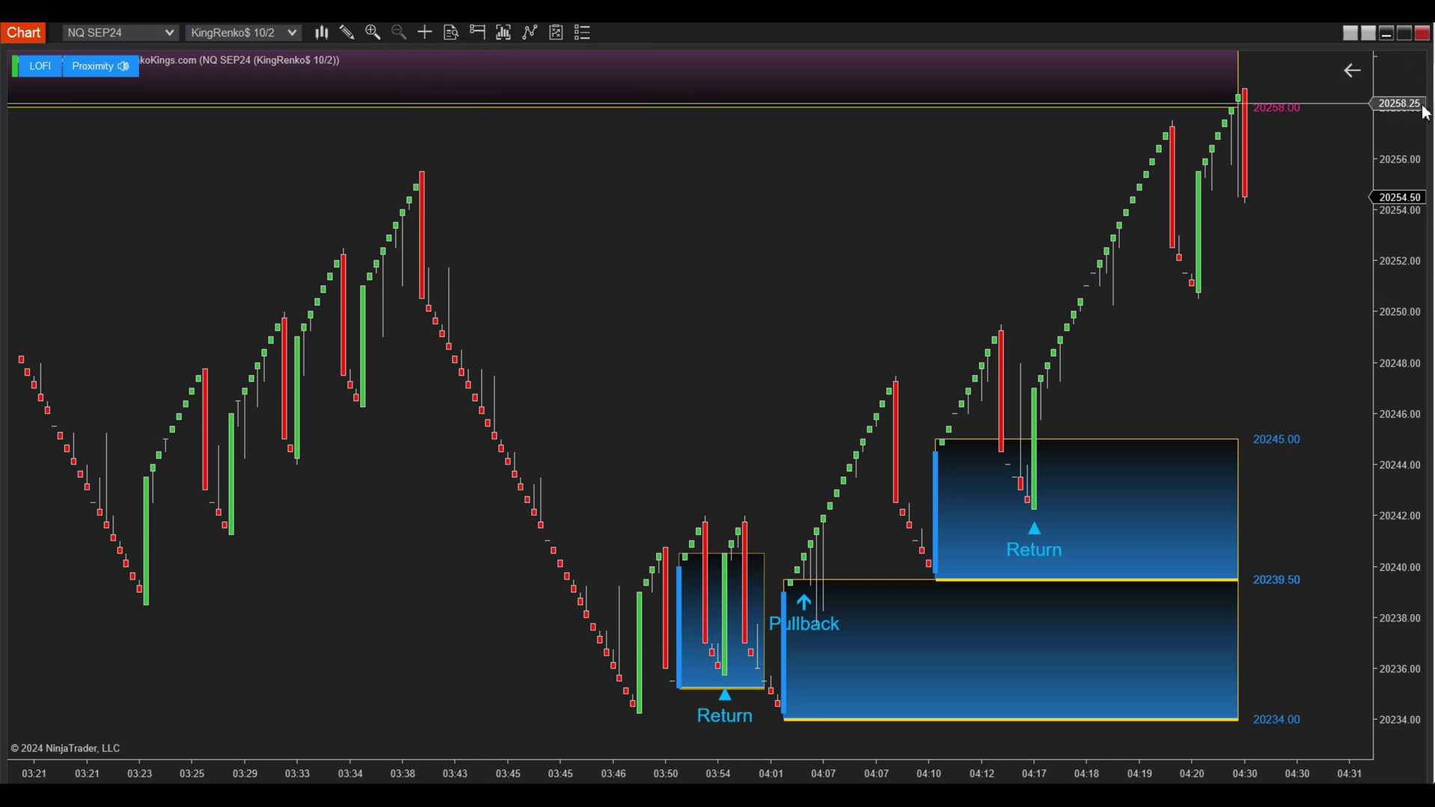
Compress the price scale and hover bars to read the Signal: Supply/Demand values
{"action": "left_click_drag", "start_coordinate": [1426, 112], "coordinate": [1413, 279]}
{"action": "left_click", "coordinate": [232, 94]}
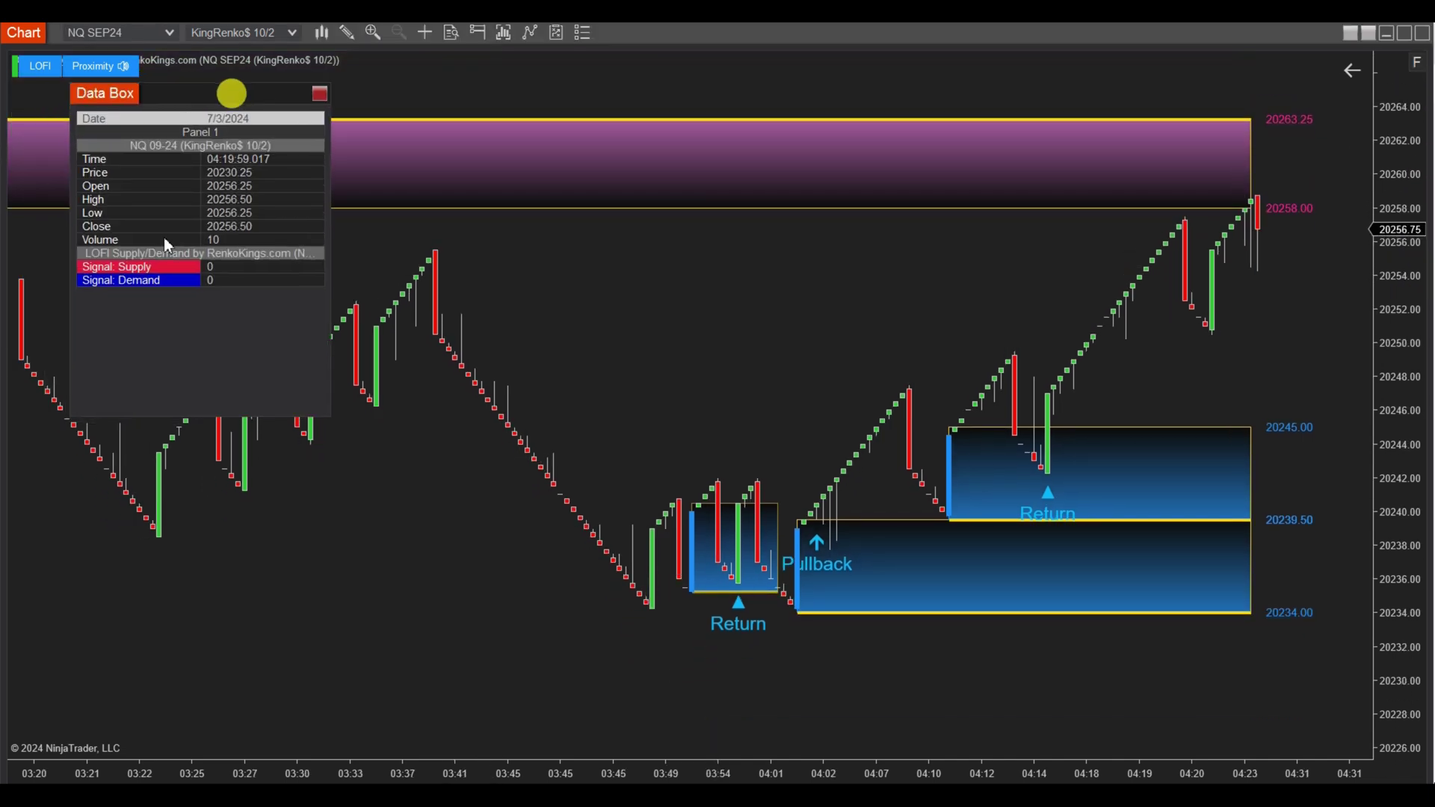
{"action": "left_click_drag", "start_coordinate": [82, 271], "coordinate": [260, 274]}
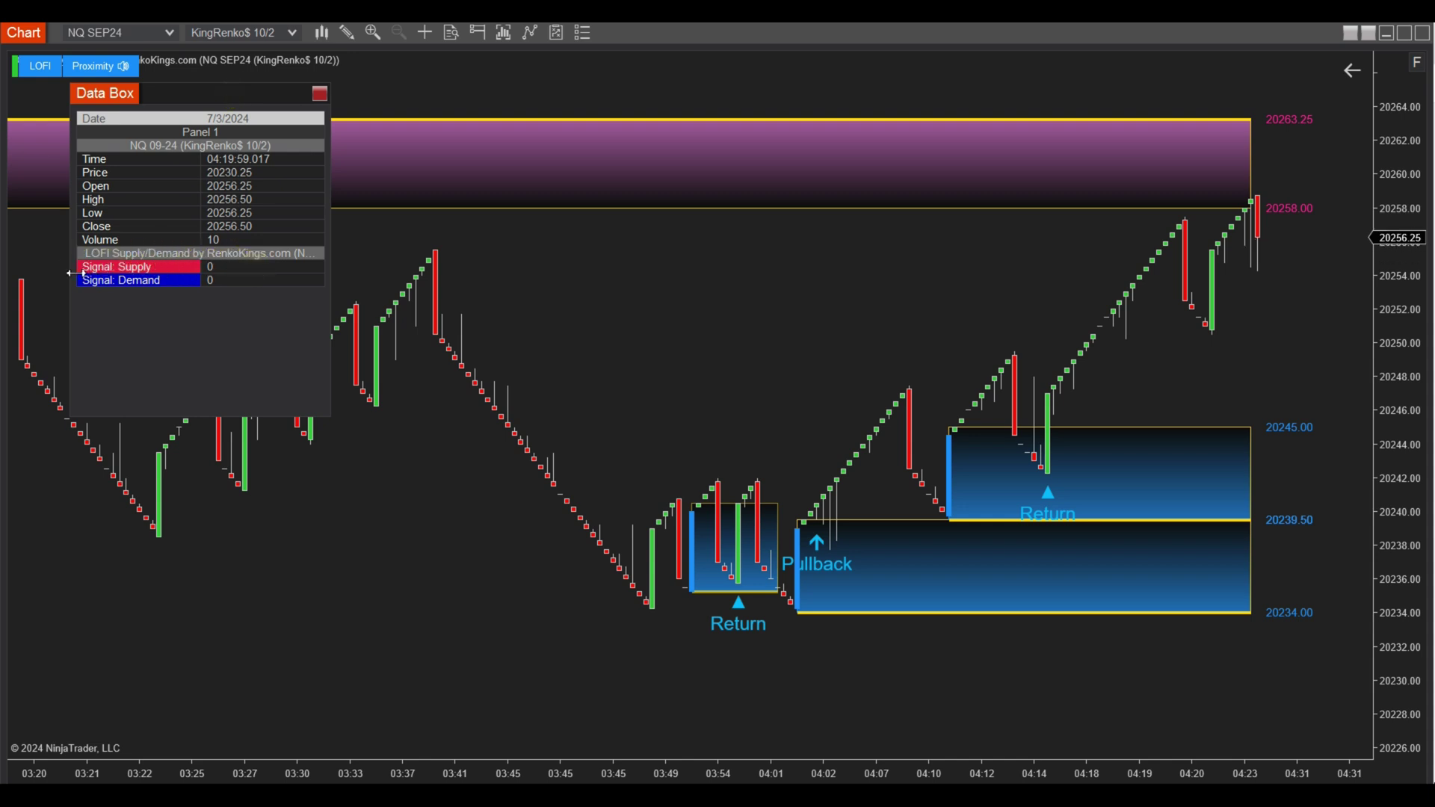
{"action": "left_click_drag", "start_coordinate": [119, 279], "coordinate": [241, 277]}
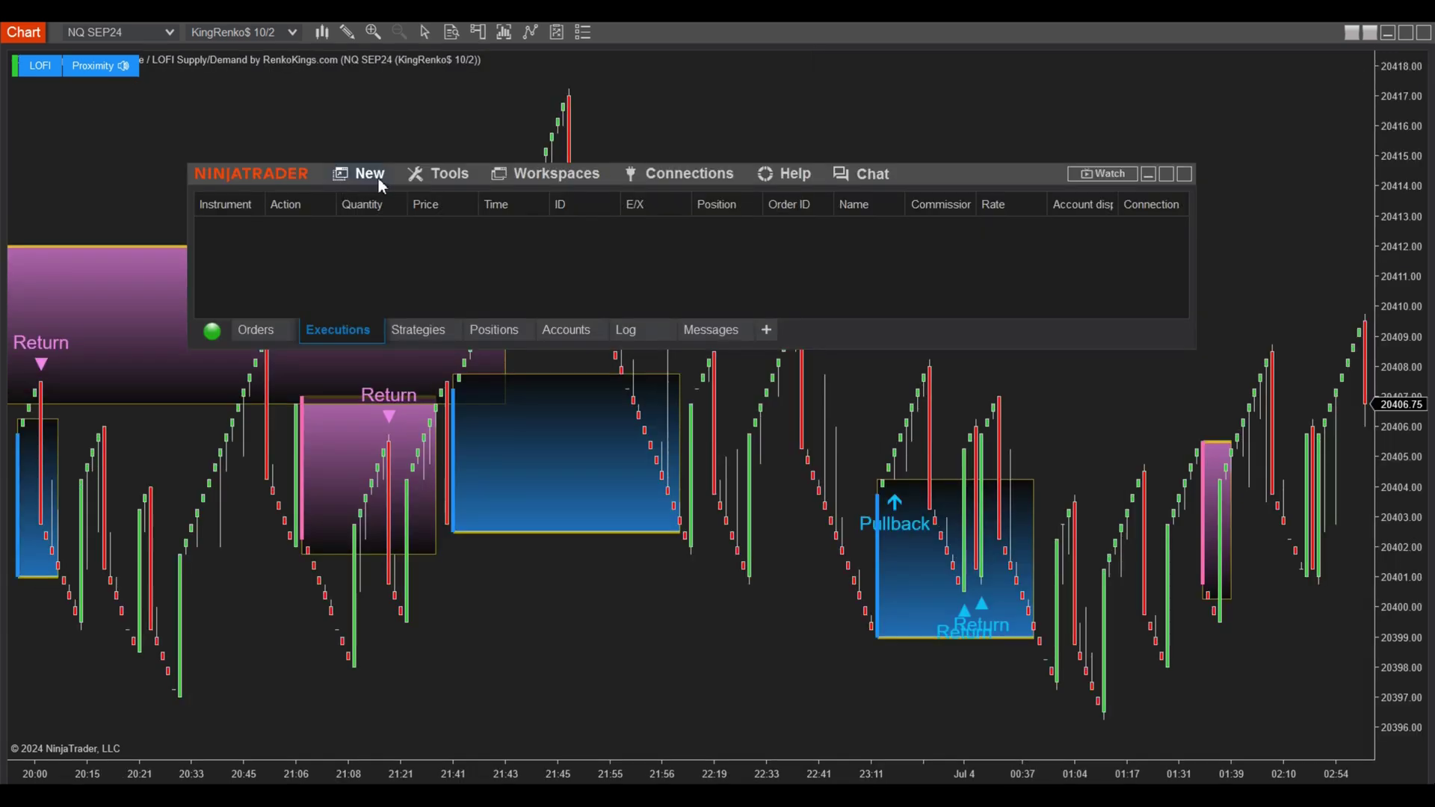
Create a new Strategy Builder strategy named LOFISupplyDemandGrace
{"action": "left_click", "coordinate": [369, 174]}
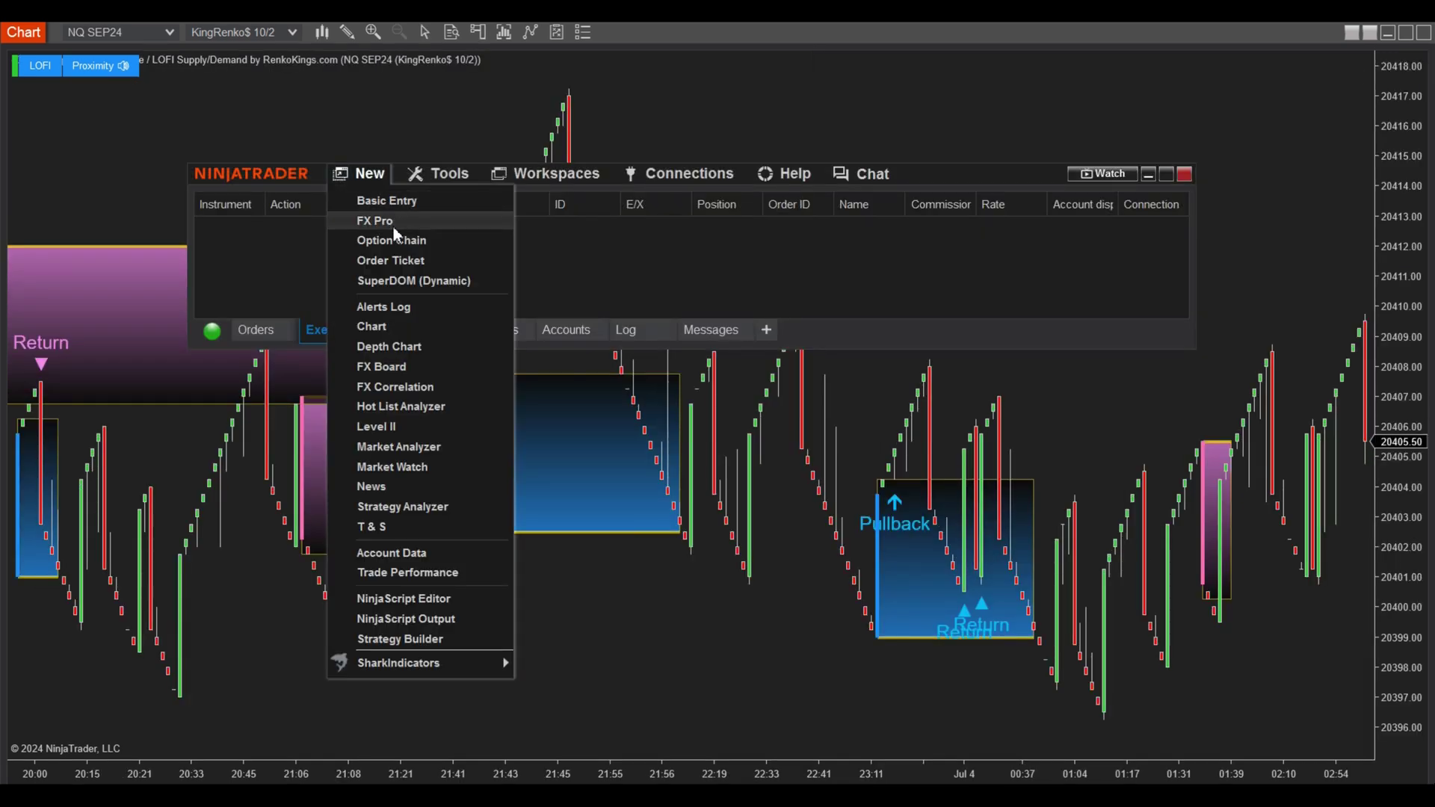
{"action": "left_click", "coordinate": [492, 639]}
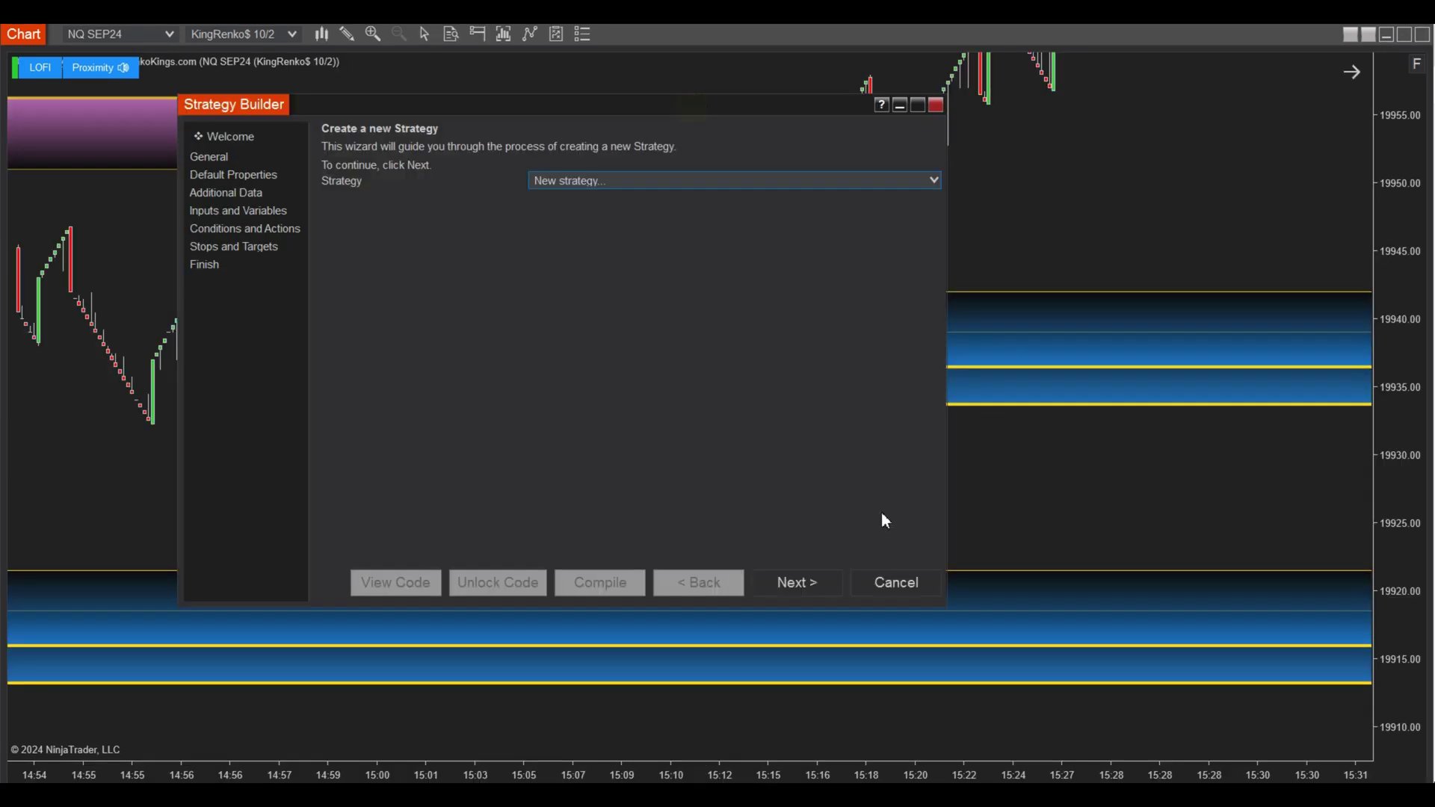
{"action": "left_click", "coordinate": [810, 583]}
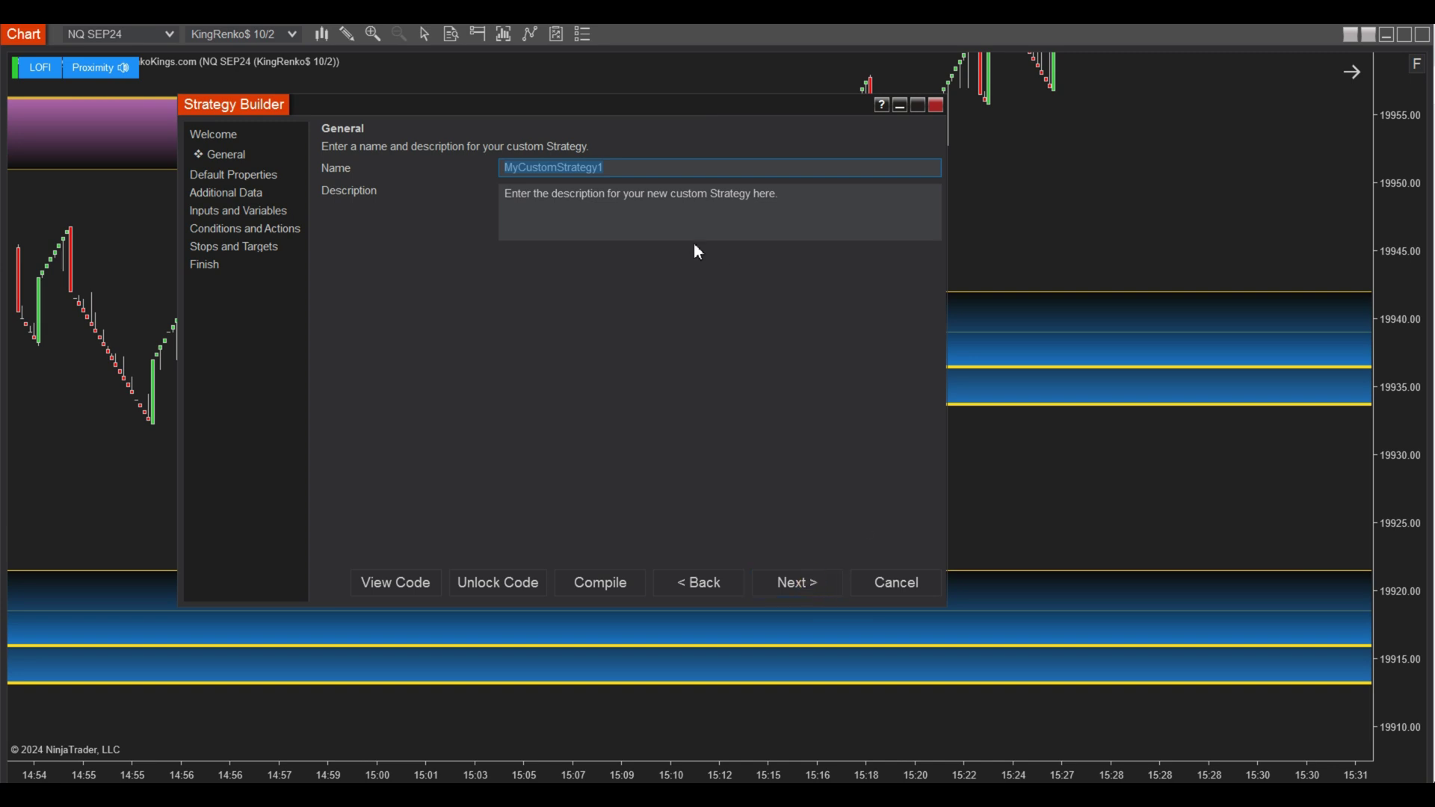
{"action": "type", "text": "LOFISupplyDemand"}
{"action": "type", "text": "Grad"}
{"action": "type", "text": "e"}
Add a condition on the RenkoKings_LOFISupplyDemand indicator's Signal_Demand plot
{"action": "left_click", "coordinate": [283, 229]}
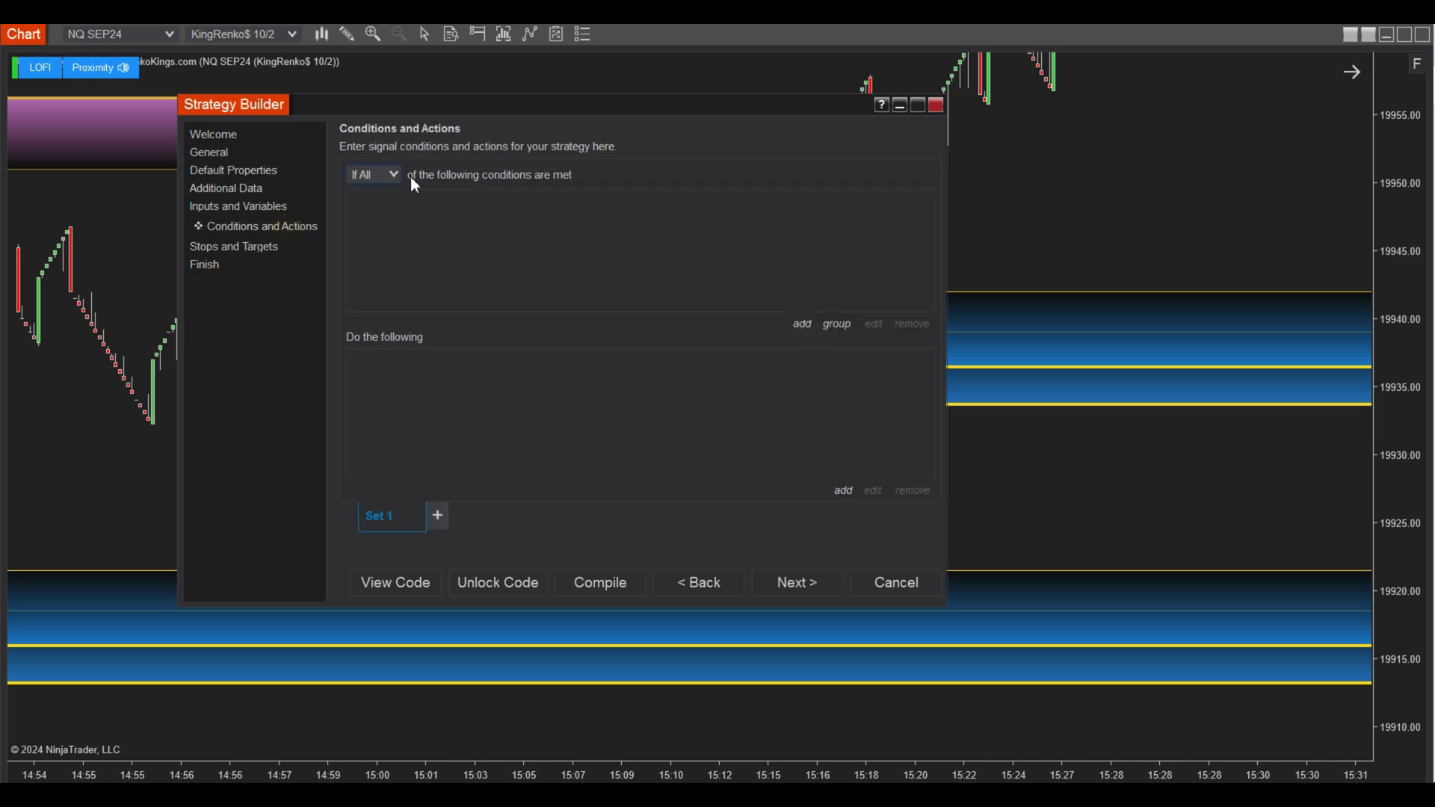
{"action": "left_click", "coordinate": [807, 327]}
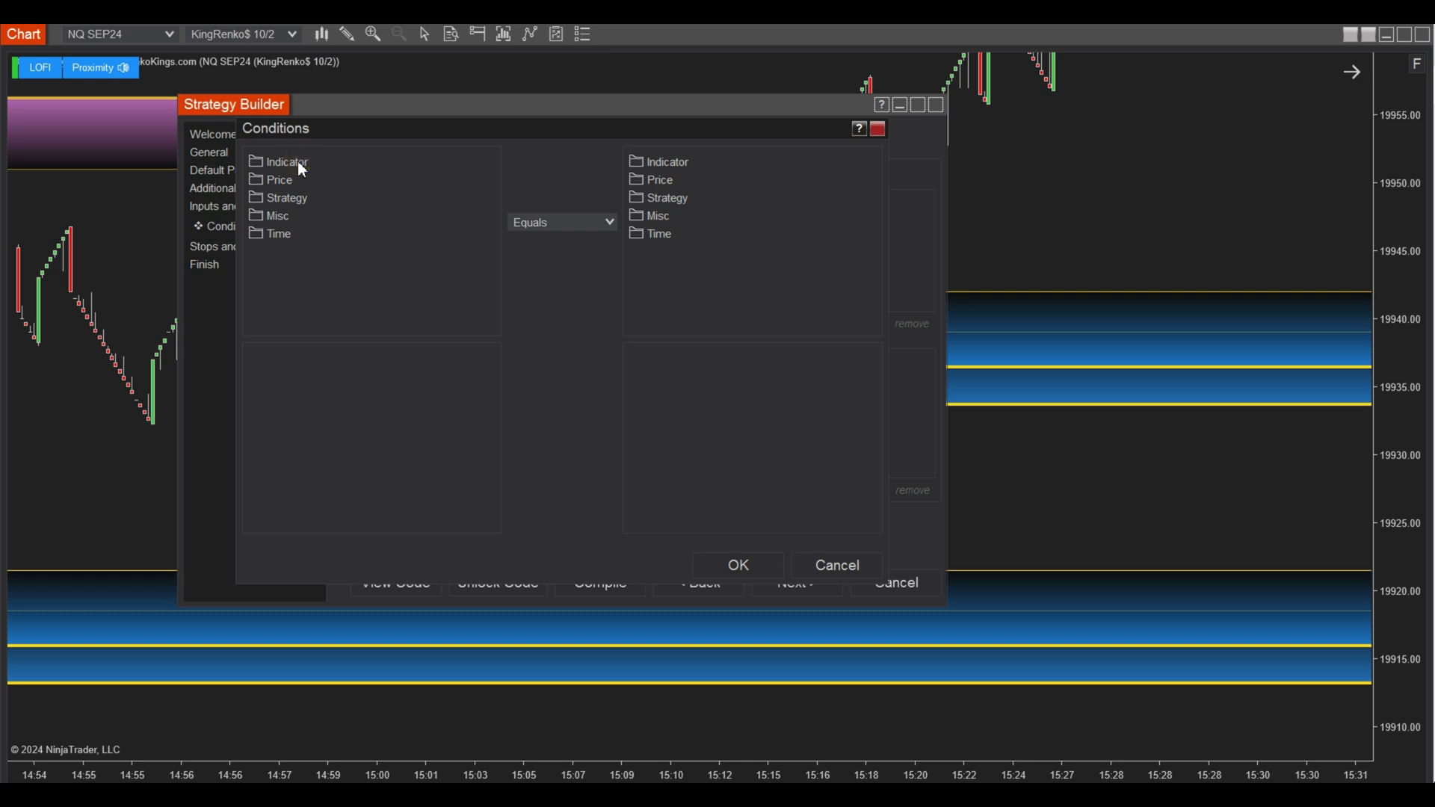
{"action": "left_click", "coordinate": [299, 165]}
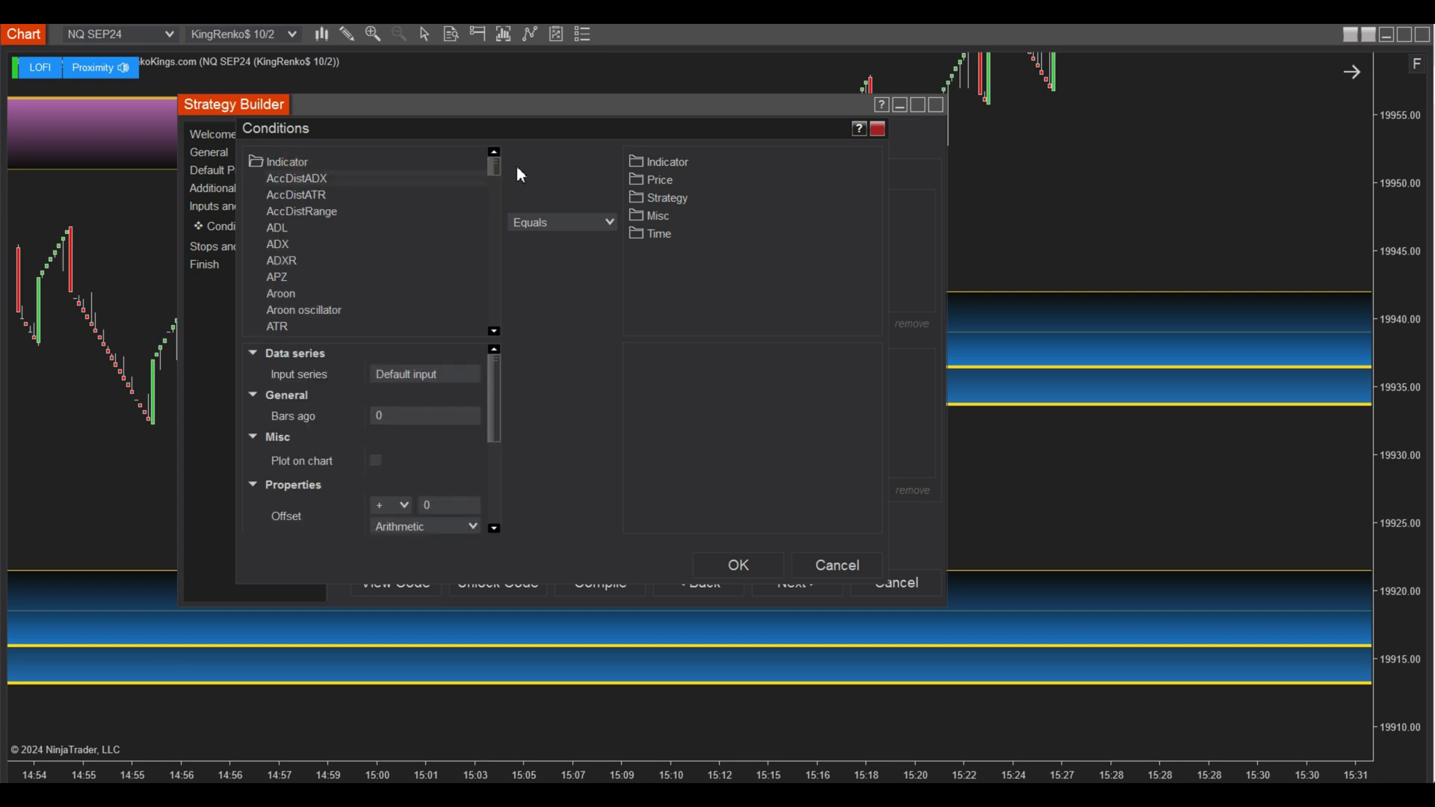
{"action": "left_click_drag", "start_coordinate": [494, 166], "coordinate": [491, 290]}
{"action": "left_click", "coordinate": [399, 244]}
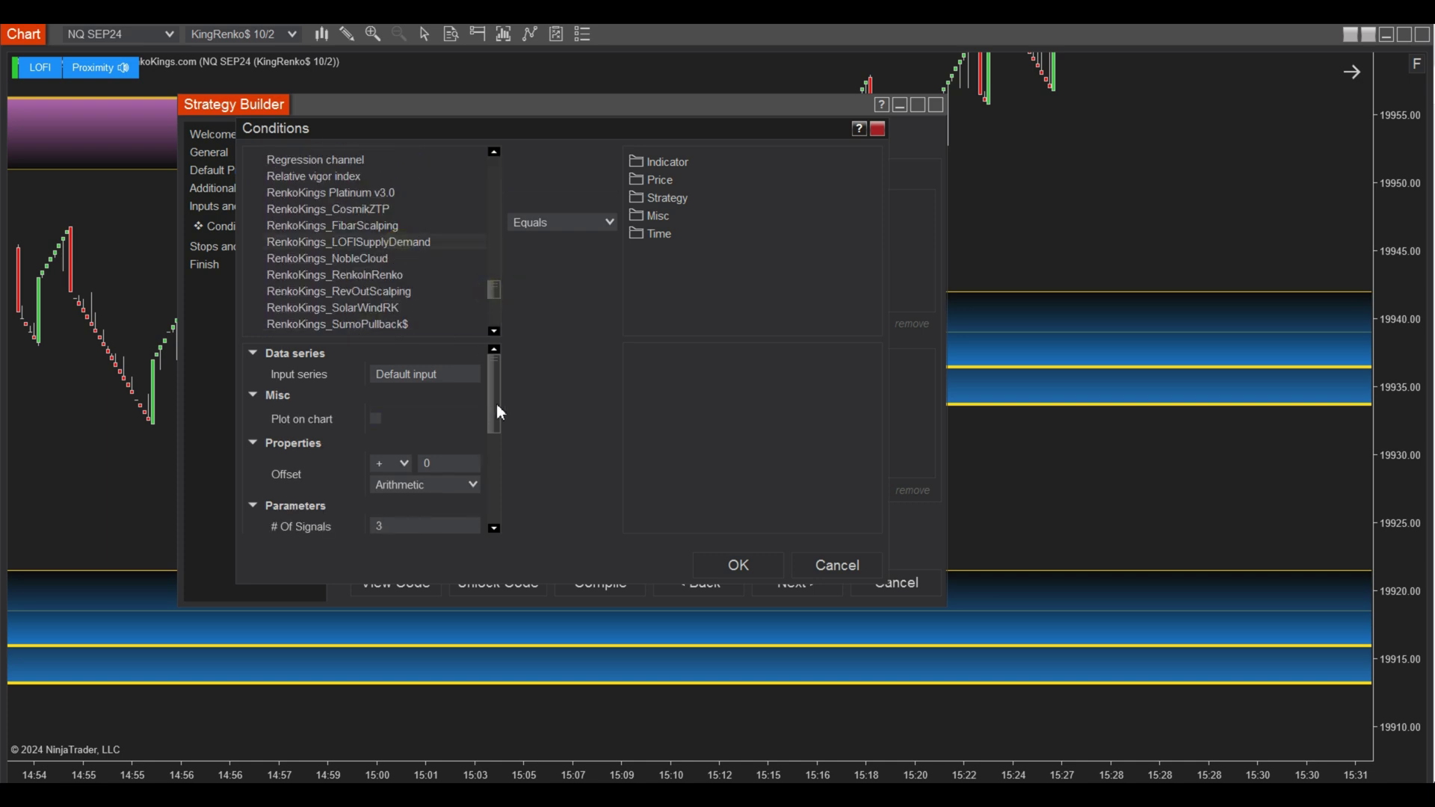
{"action": "left_click_drag", "start_coordinate": [496, 400], "coordinate": [495, 509]}
{"action": "left_click", "coordinate": [459, 398]}
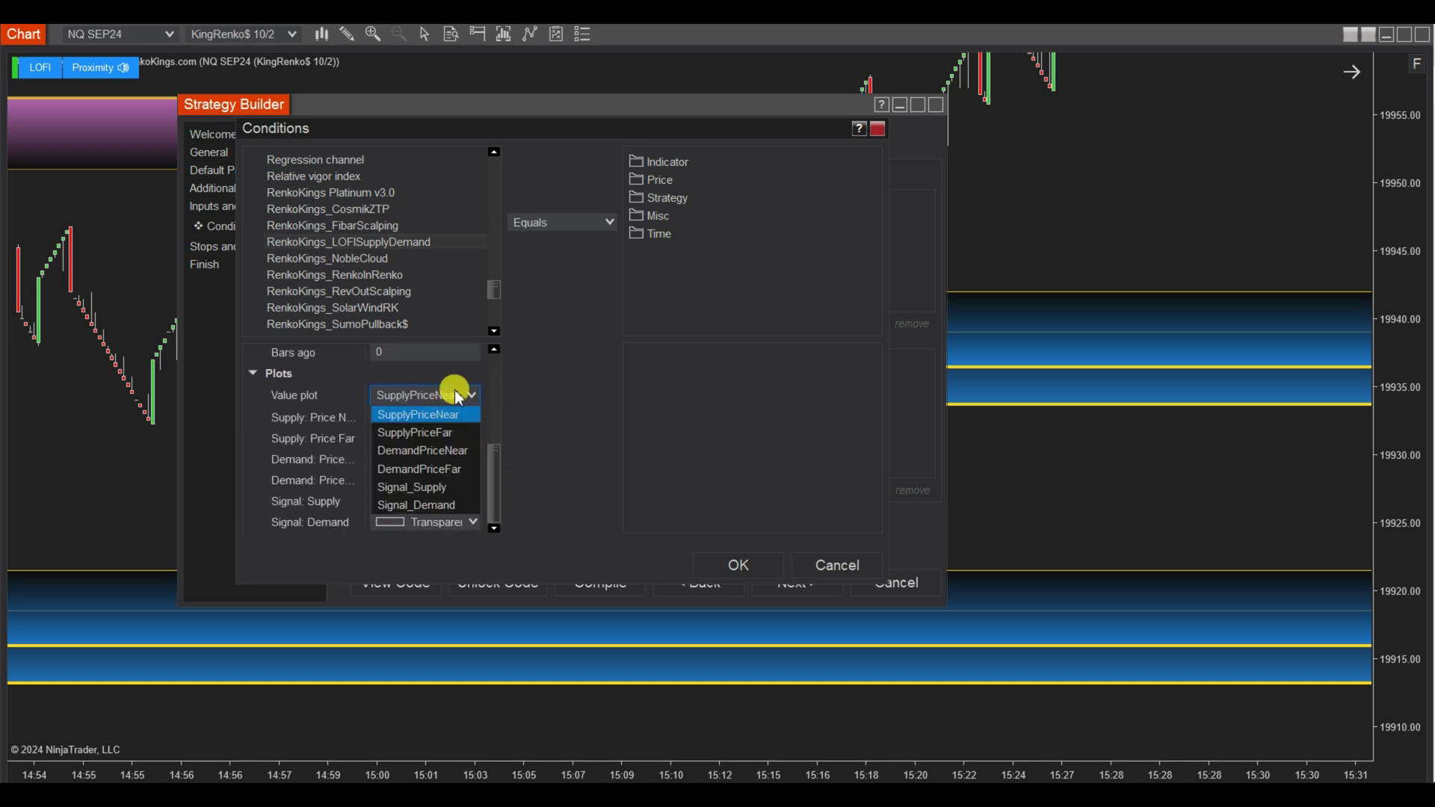
{"action": "left_click", "coordinate": [437, 507]}
Compare Signal_Demand against numeric value 1 and save the condition
{"action": "left_click", "coordinate": [661, 221]}
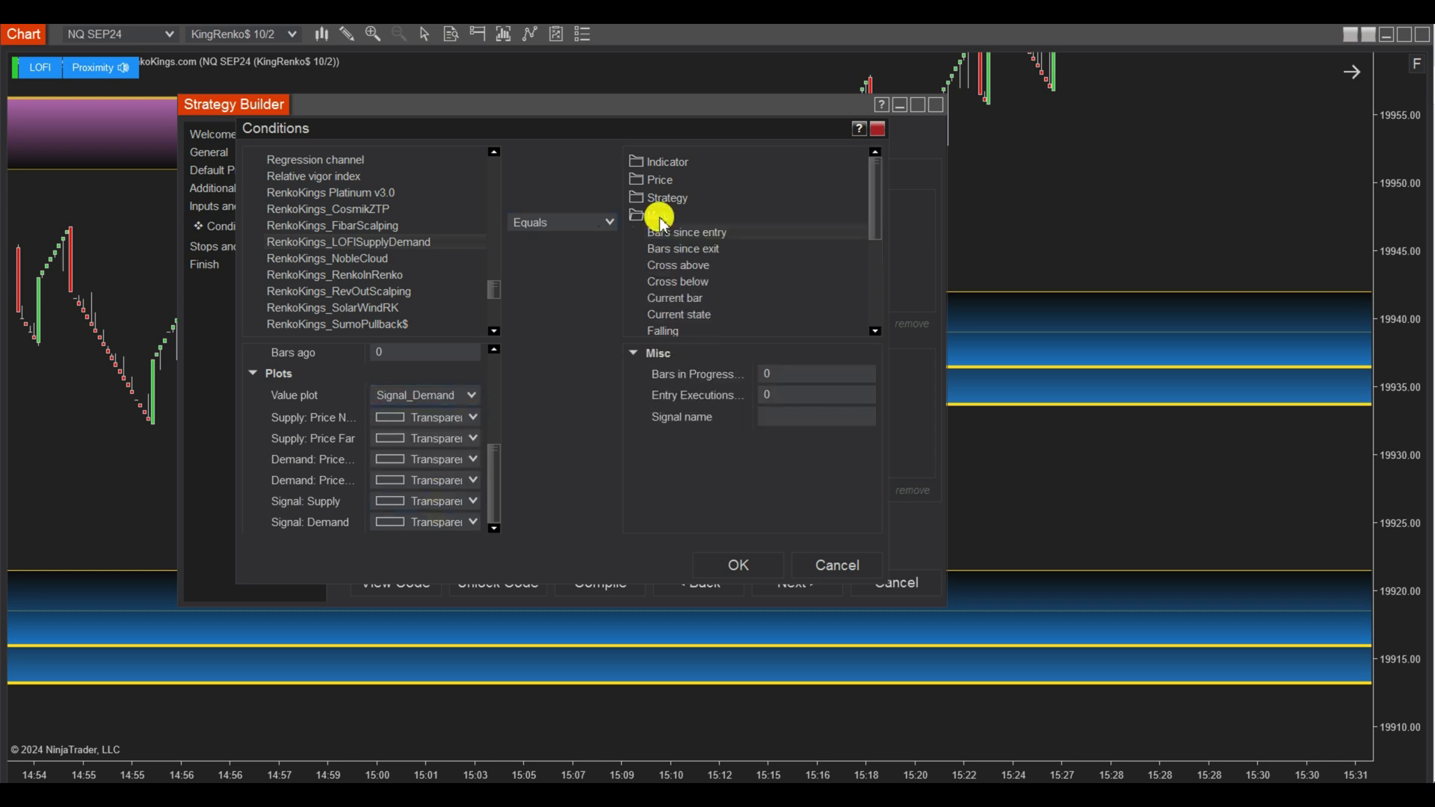
{"action": "scroll", "coordinate": [732, 306], "scroll_direction": "down", "scroll_amount": 2}
{"action": "scroll", "coordinate": [737, 302], "scroll_direction": "down", "scroll_amount": 2}
{"action": "scroll", "coordinate": [736, 302], "scroll_direction": "down", "scroll_amount": 2}
{"action": "left_click", "coordinate": [687, 258]}
{"action": "left_click", "coordinate": [775, 375]}
{"action": "type", "text": "1"}
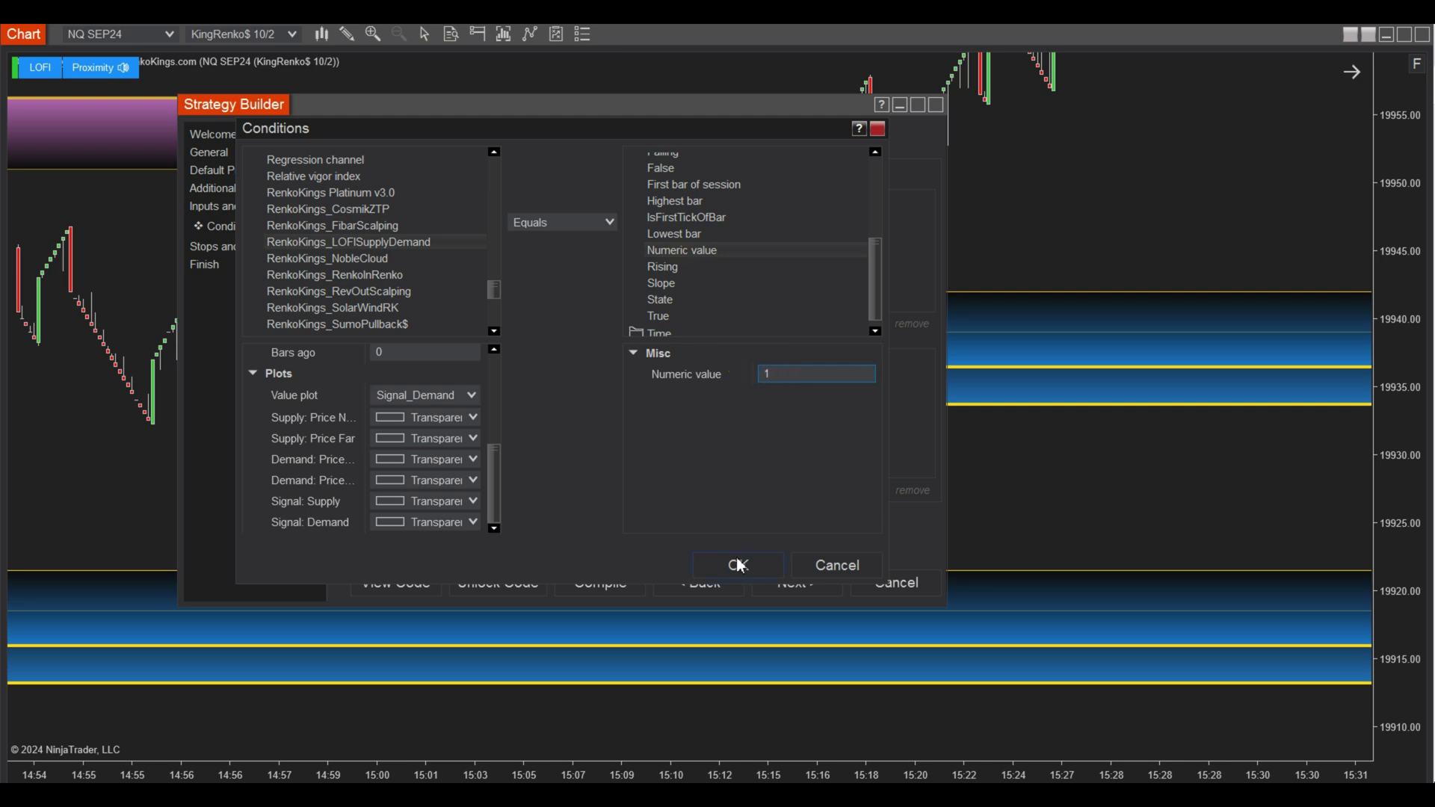
{"action": "left_click", "coordinate": [738, 566]}
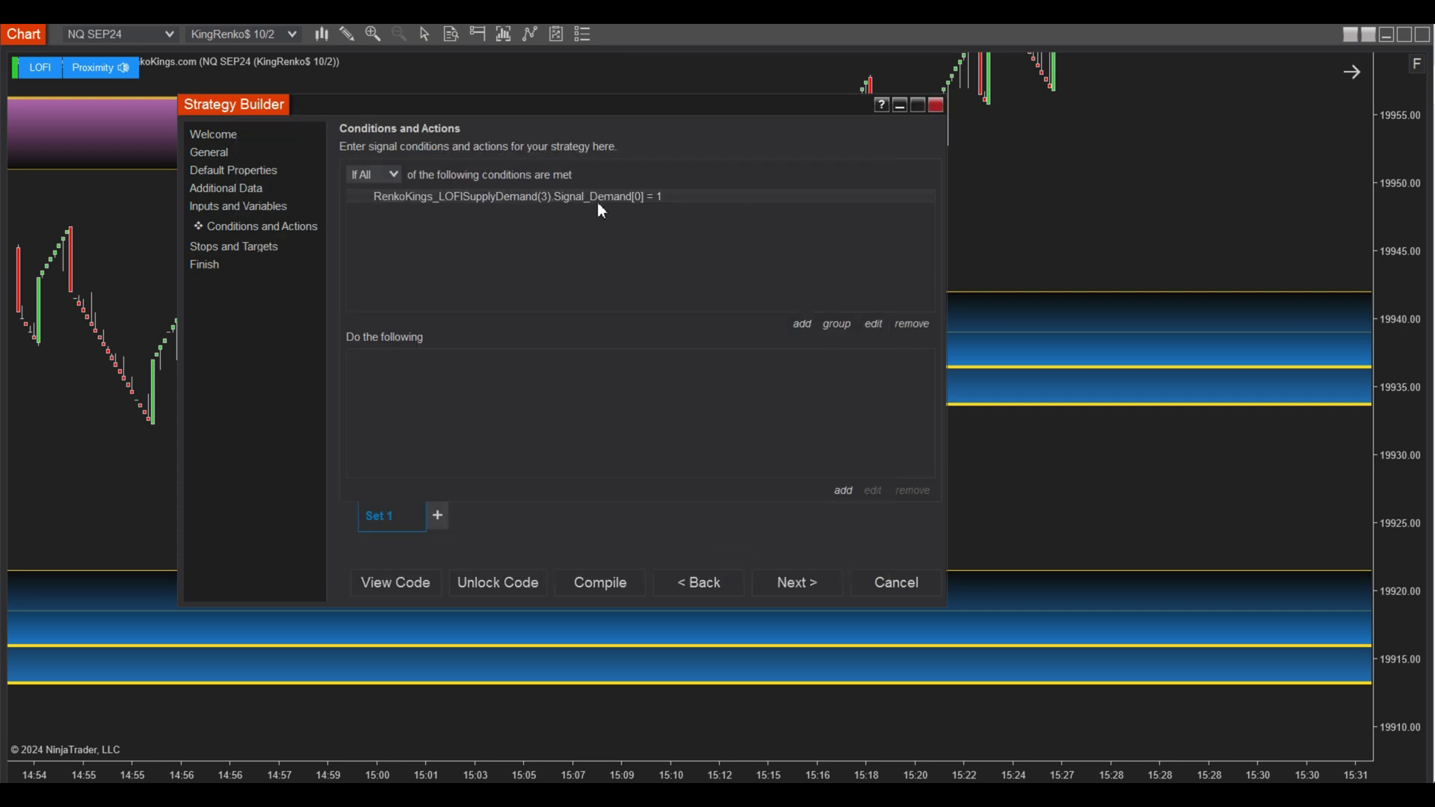
Copy and paste the Signal_Demand condition to duplicate it
{"action": "right_click", "coordinate": [601, 203]}
{"action": "left_click", "coordinate": [642, 217]}
{"action": "right_click", "coordinate": [574, 217]}
{"action": "left_click", "coordinate": [637, 248]}
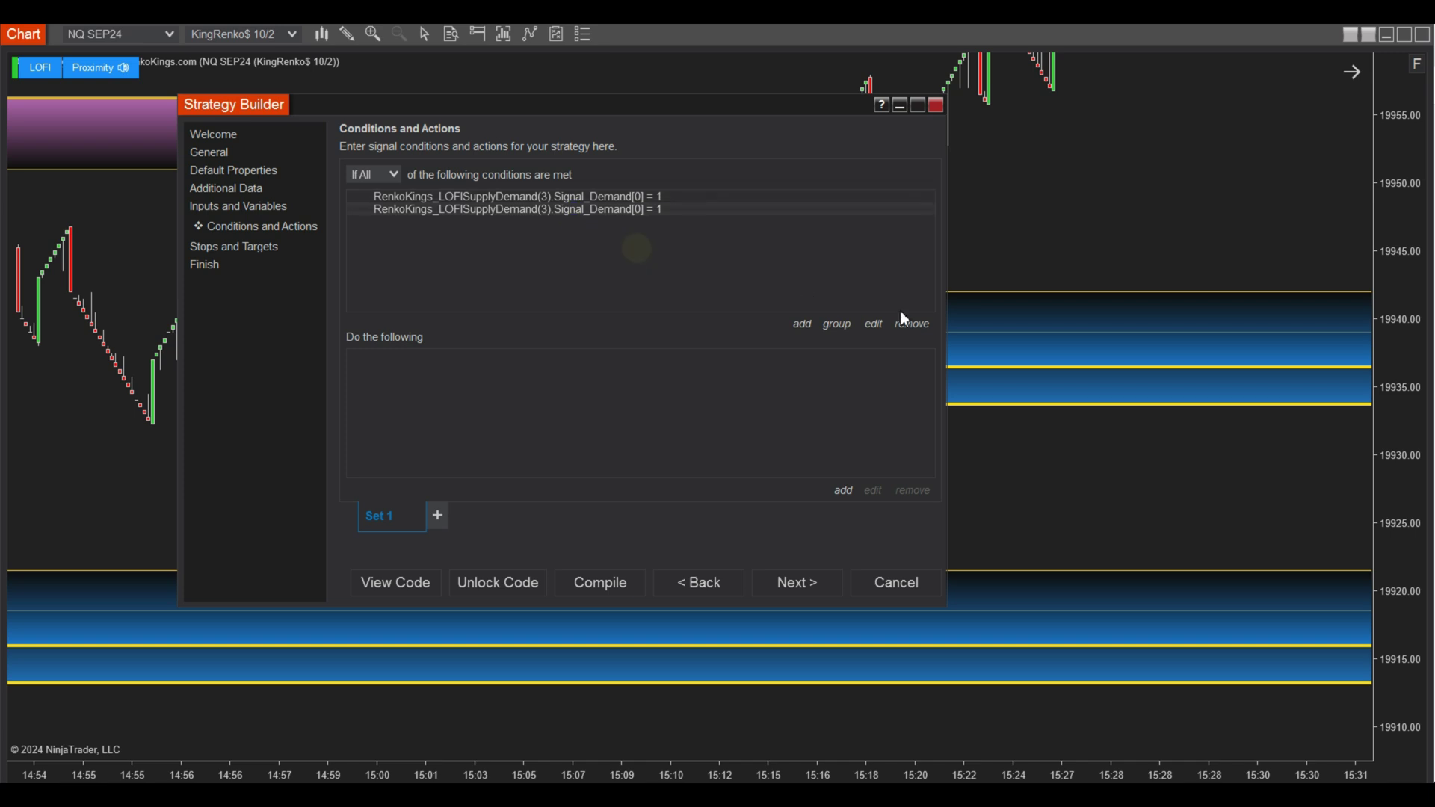
Change the duplicate to Bars ago 1 with a Not equal comparison
{"action": "left_click", "coordinate": [879, 329]}
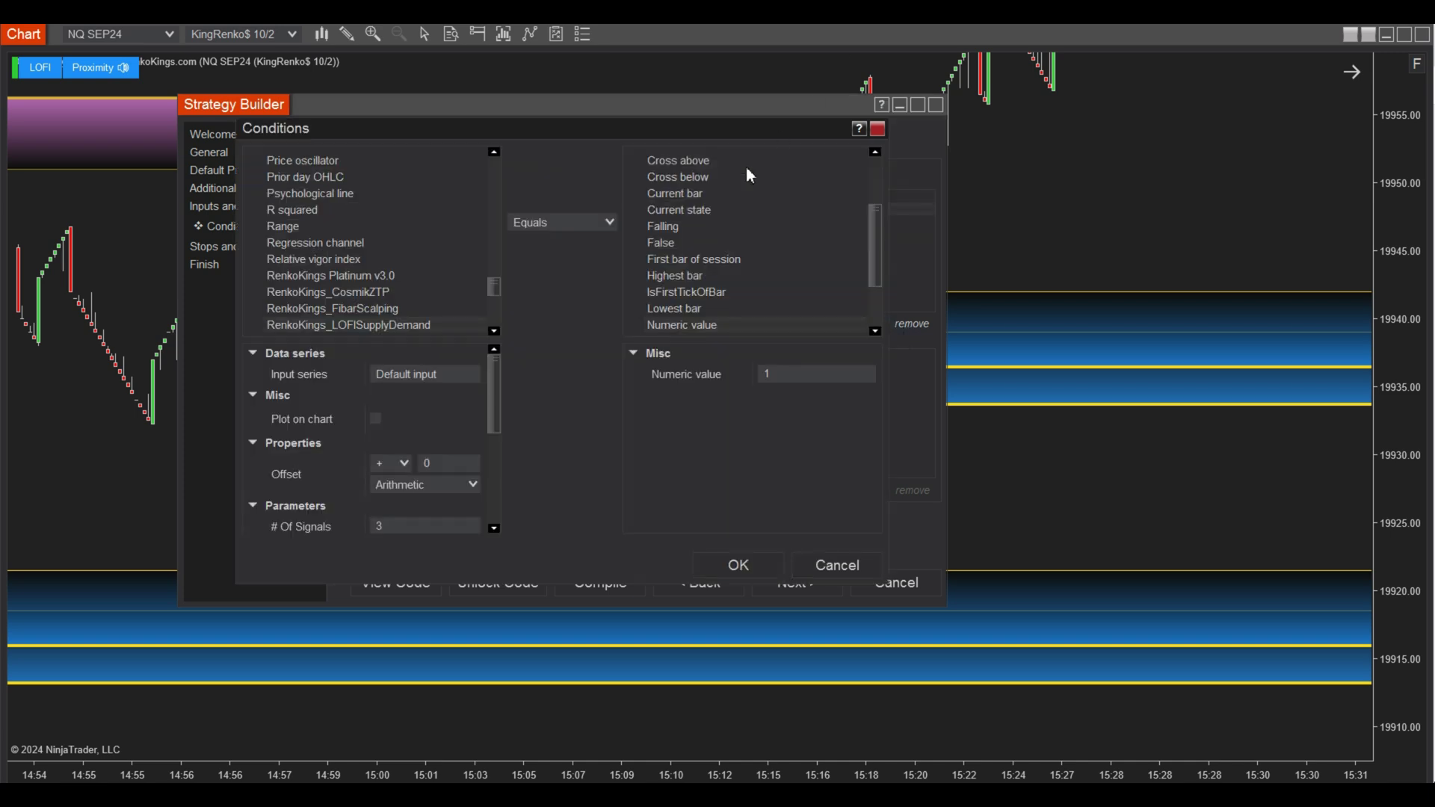
{"action": "left_click_drag", "start_coordinate": [495, 384], "coordinate": [498, 505]}
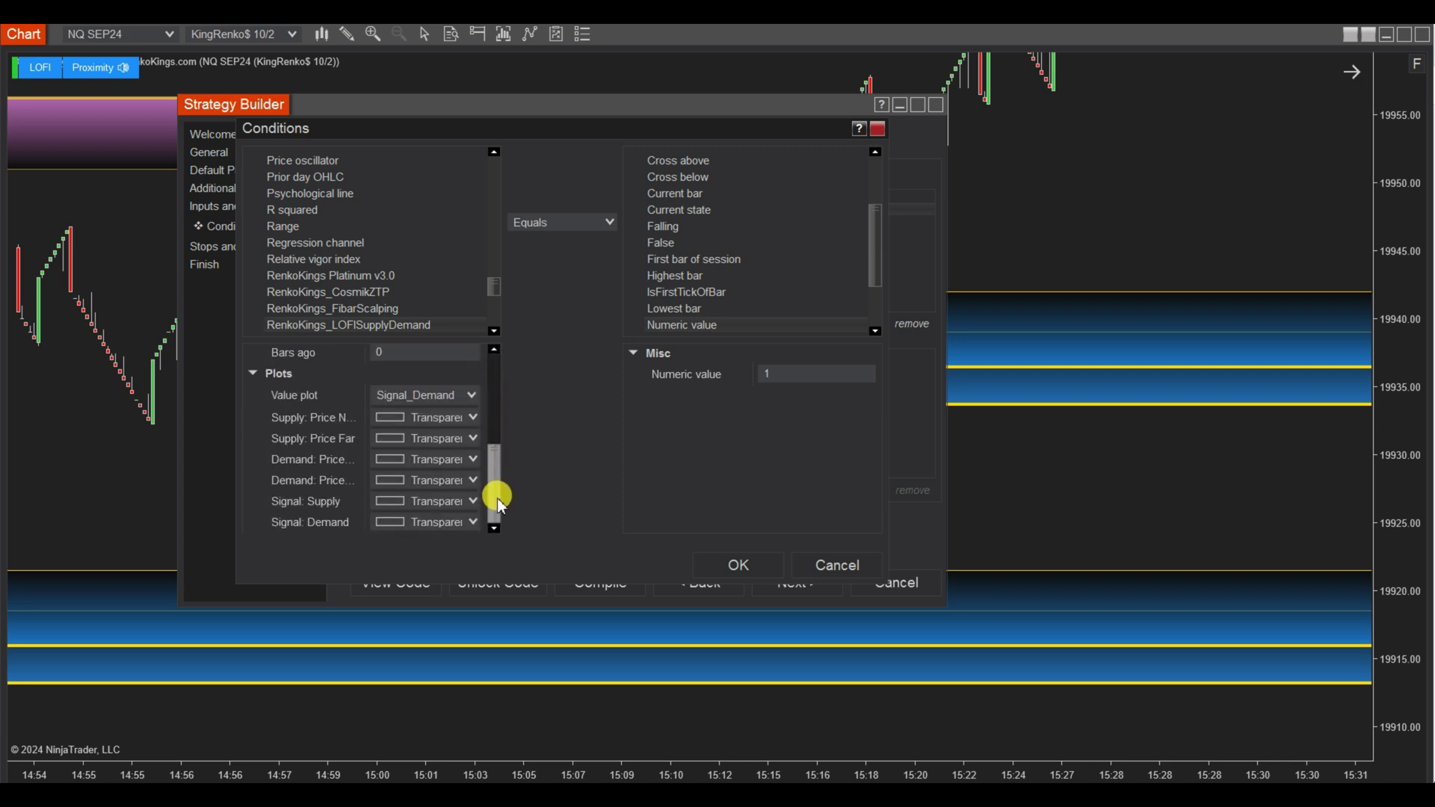
{"action": "left_click_drag", "start_coordinate": [496, 455], "coordinate": [494, 443]}
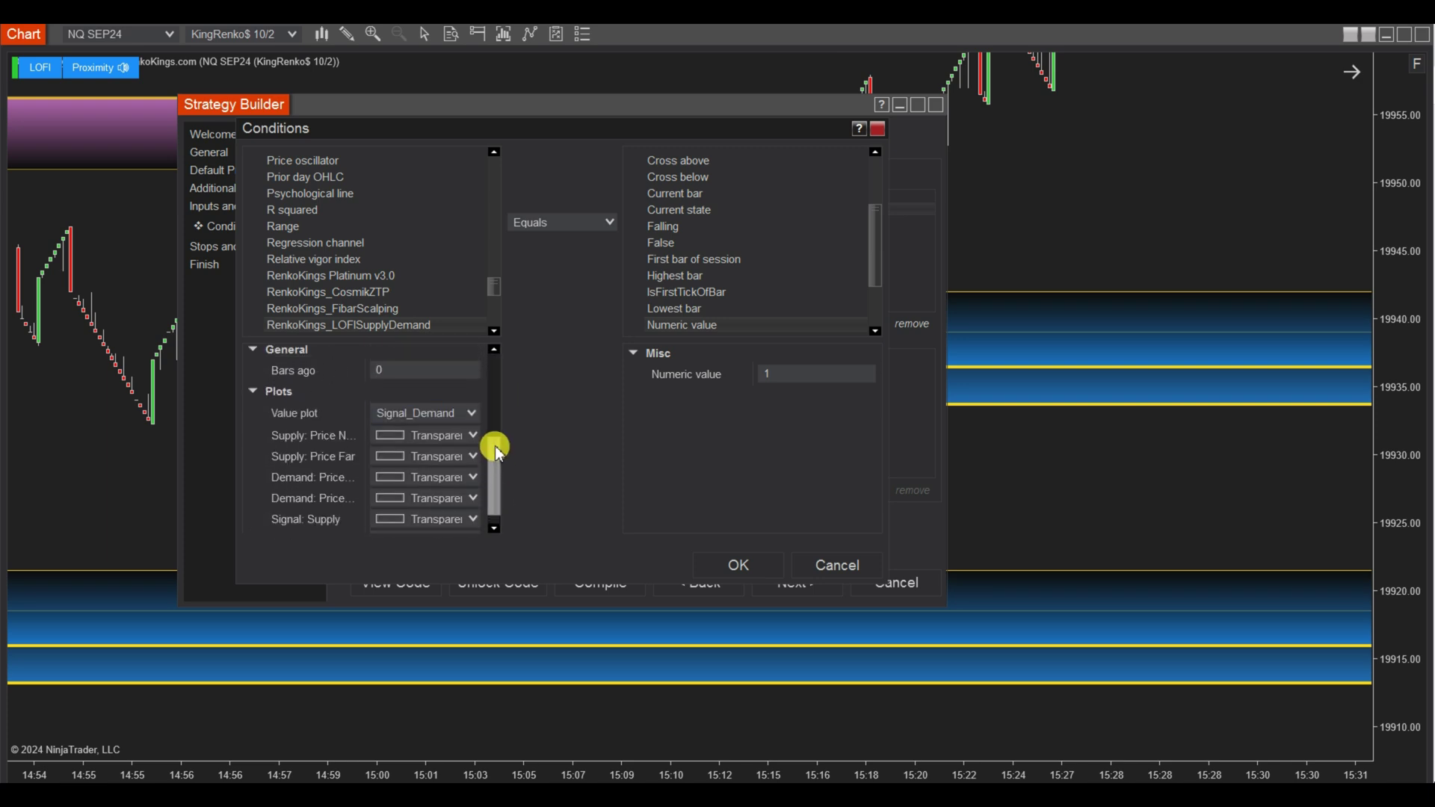
{"action": "left_click", "coordinate": [390, 380]}
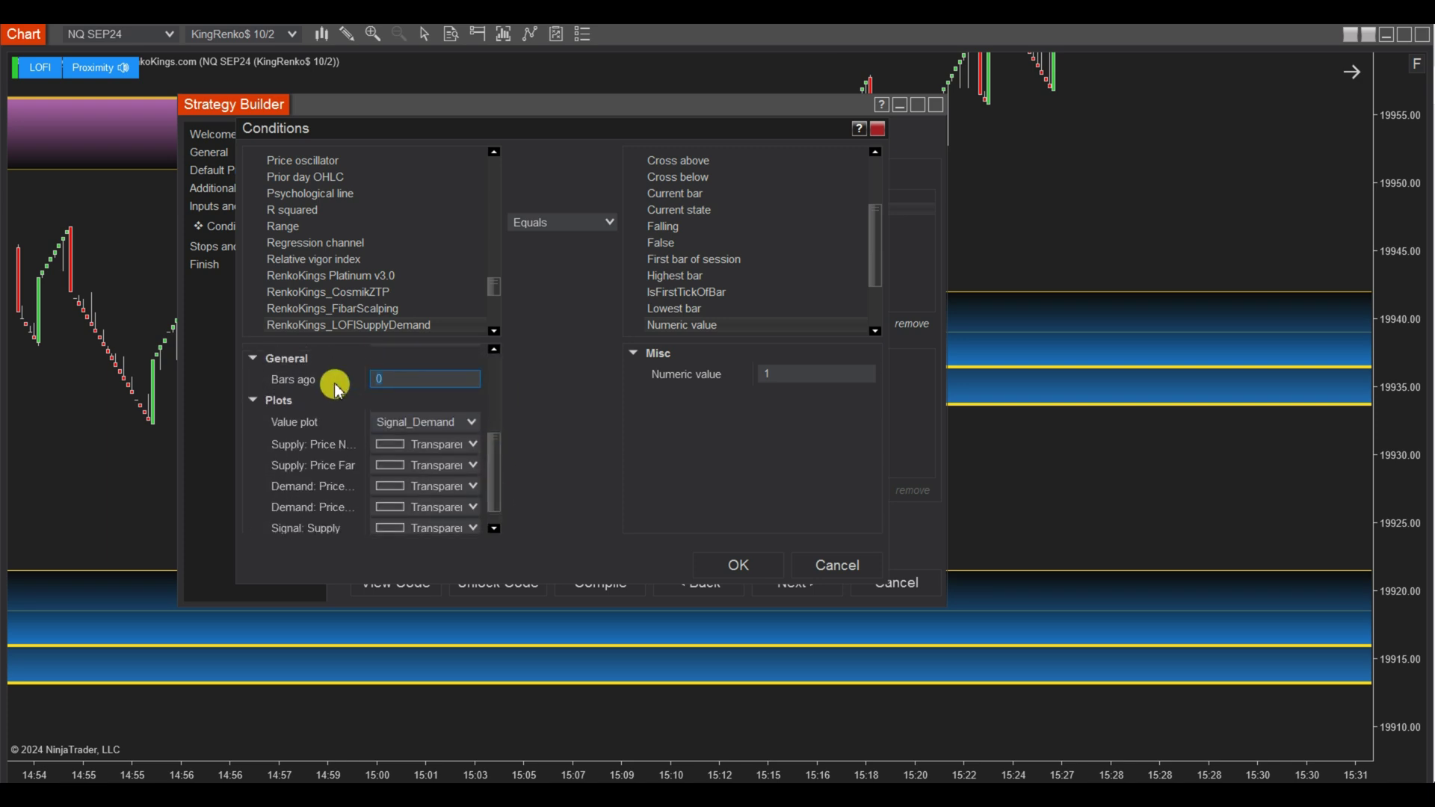
{"action": "type", "text": "1"}
{"action": "left_click", "coordinate": [599, 226]}
{"action": "left_click", "coordinate": [556, 366]}
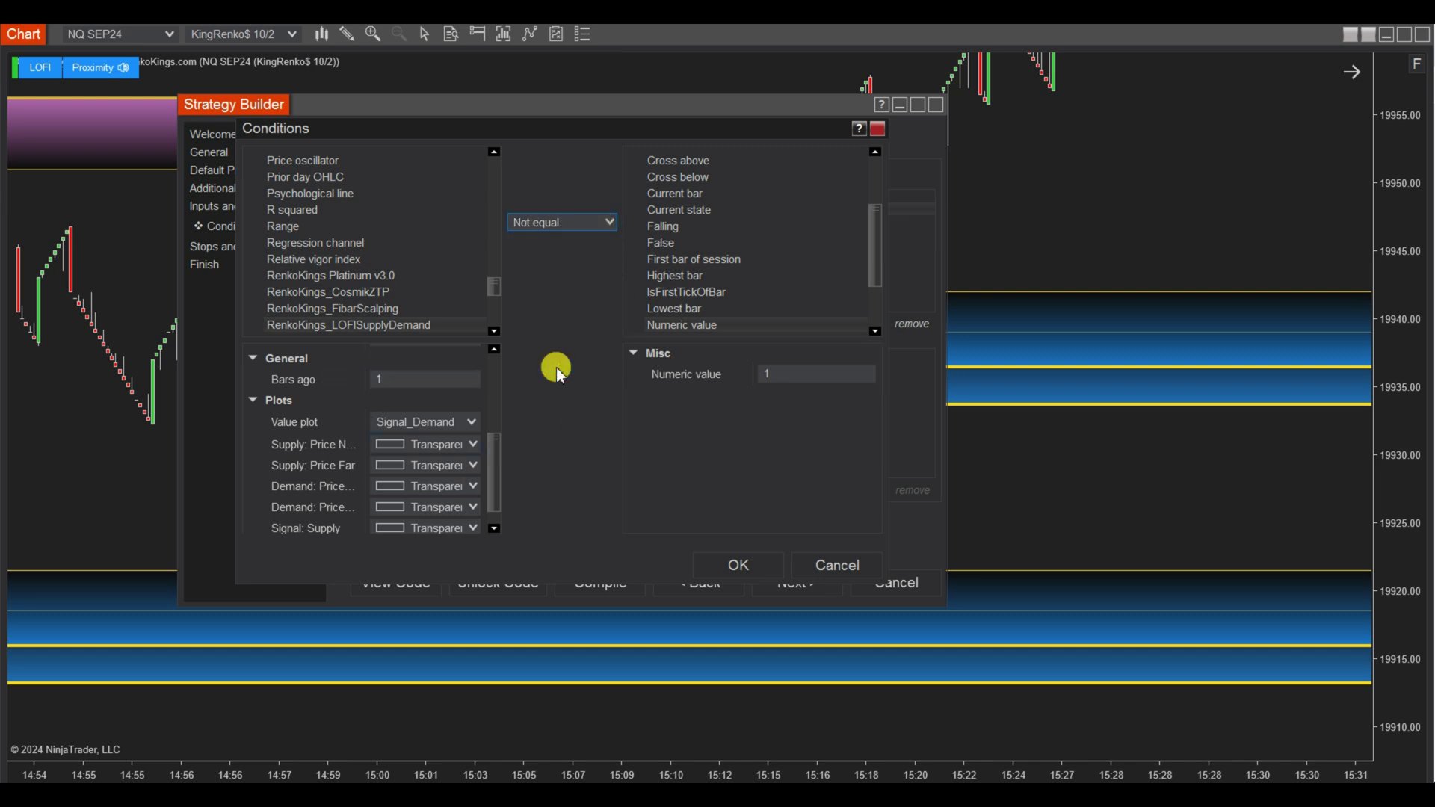
{"action": "left_click", "coordinate": [765, 566]}
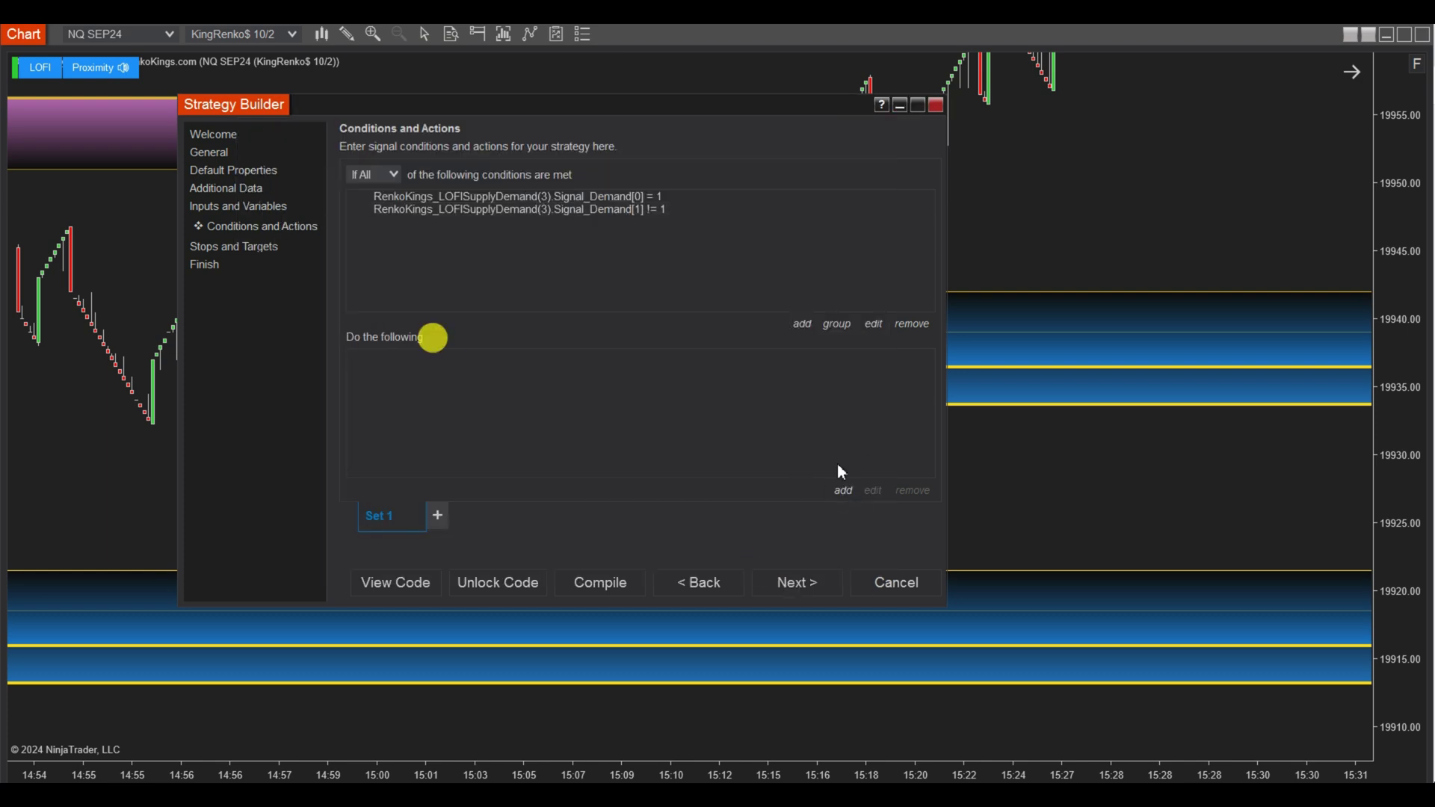
Add an Enter long position action to the set
{"action": "left_click", "coordinate": [839, 493]}
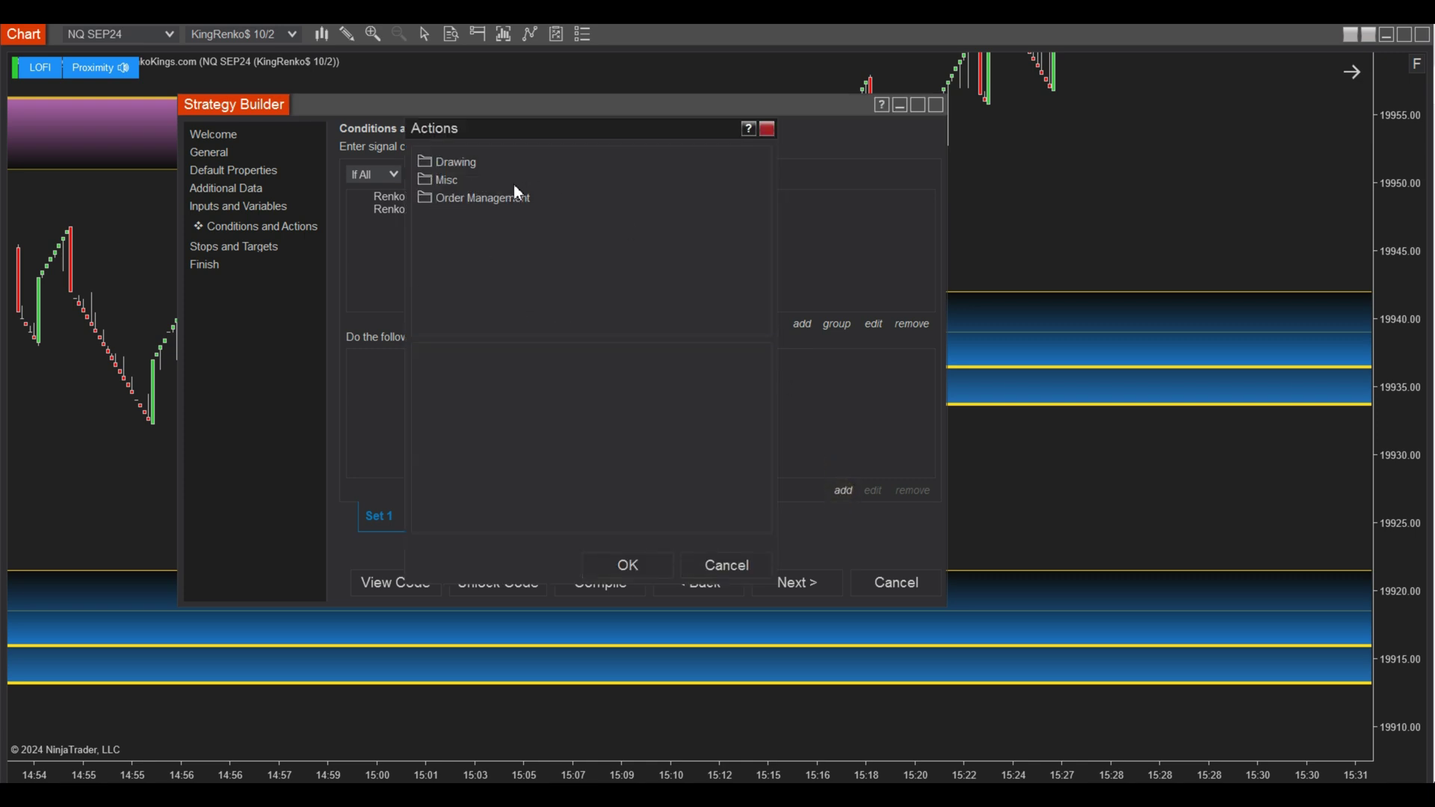
{"action": "left_click", "coordinate": [513, 197]}
{"action": "mouse_move", "coordinate": [764, 201]}
{"action": "left_mouse_down"}
{"action": "mouse_move", "coordinate": [766, 301]}
{"action": "mouse_move", "coordinate": [766, 204]}
{"action": "left_mouse_up"}
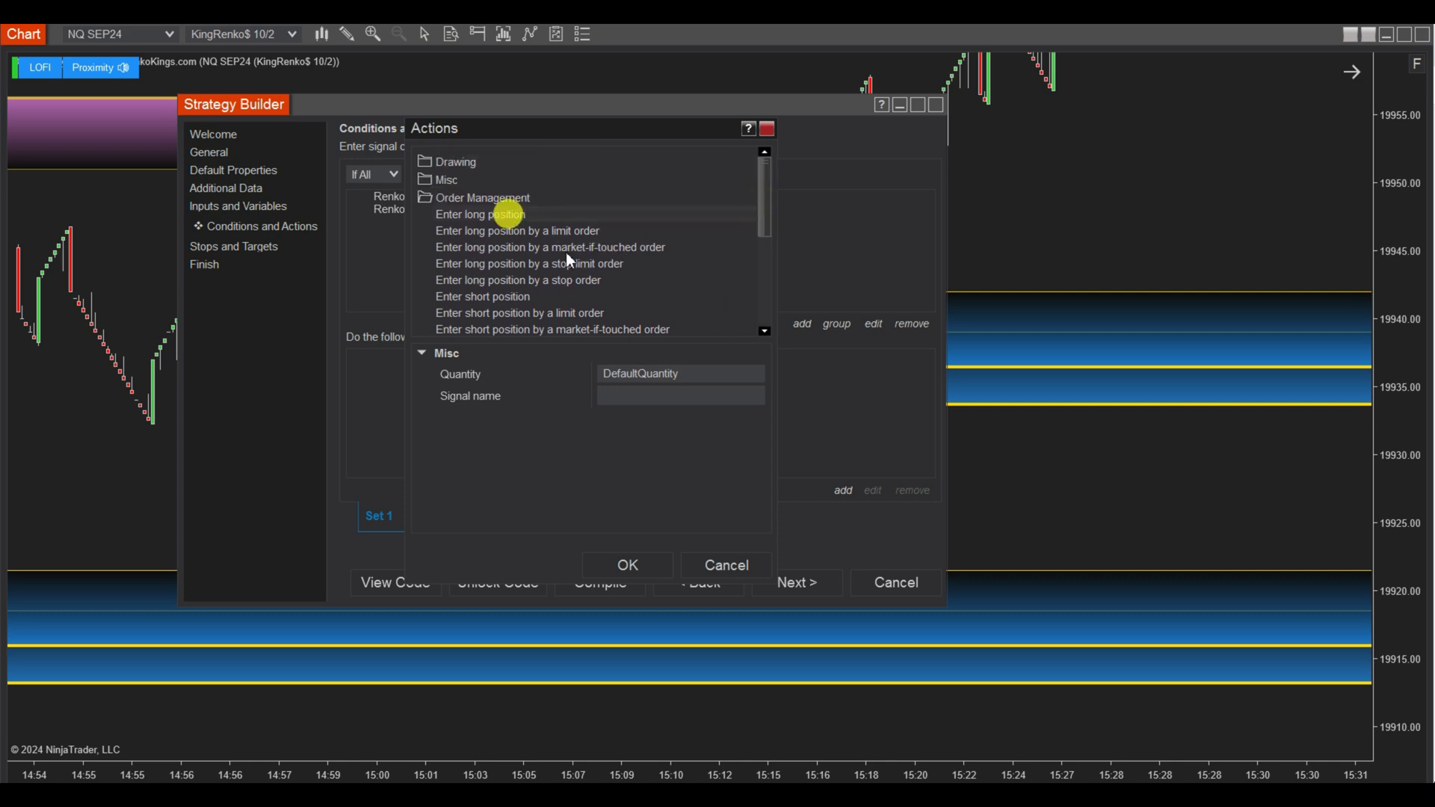
{"action": "left_click", "coordinate": [639, 566]}
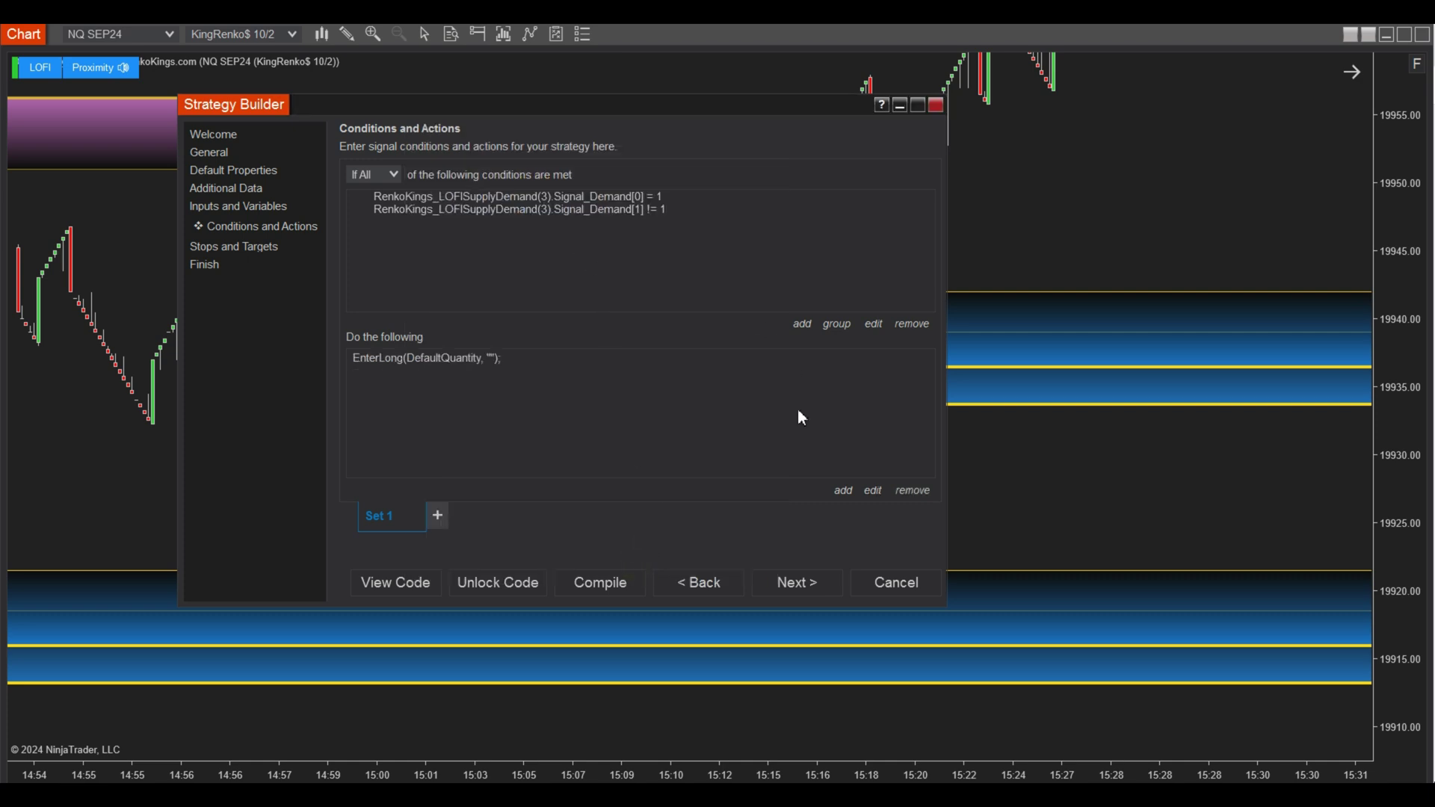
Add a Vertical line drawing action tagged with CurrentBars[0]
{"action": "left_click", "coordinate": [842, 499]}
{"action": "double_click", "coordinate": [477, 166]}
{"action": "left_click_drag", "start_coordinate": [768, 193], "coordinate": [769, 324]}
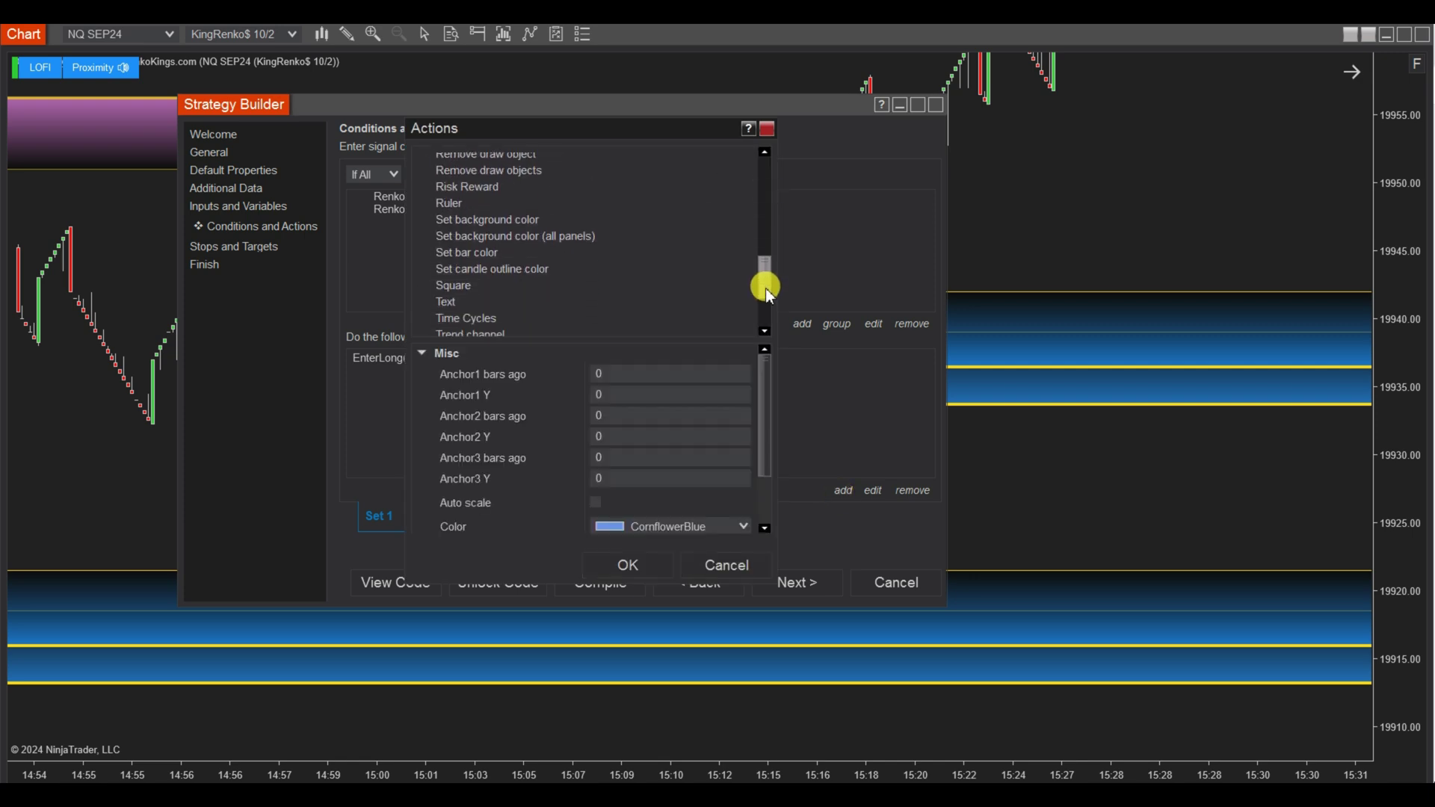
{"action": "left_click", "coordinate": [477, 287]}
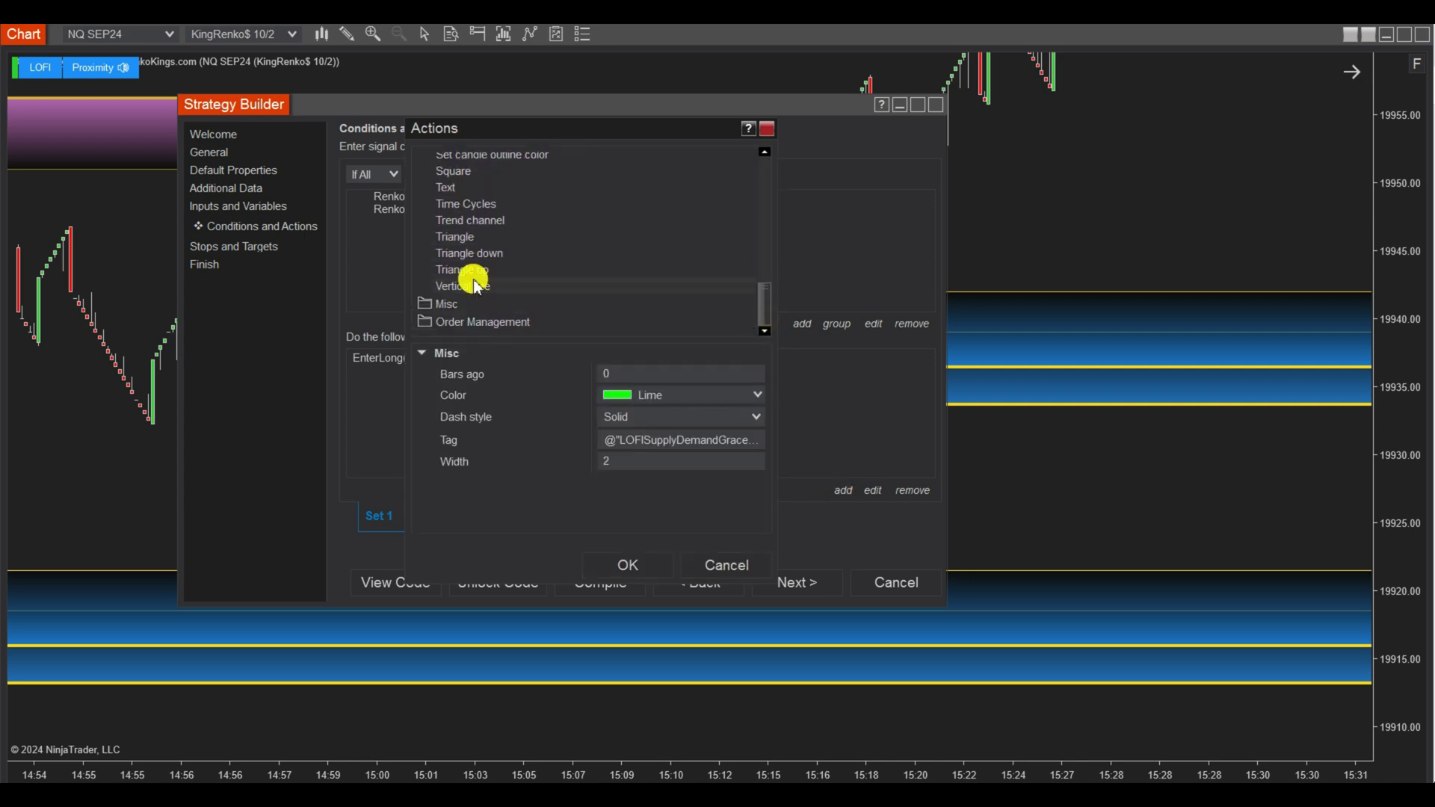
{"action": "left_click", "coordinate": [756, 440]}
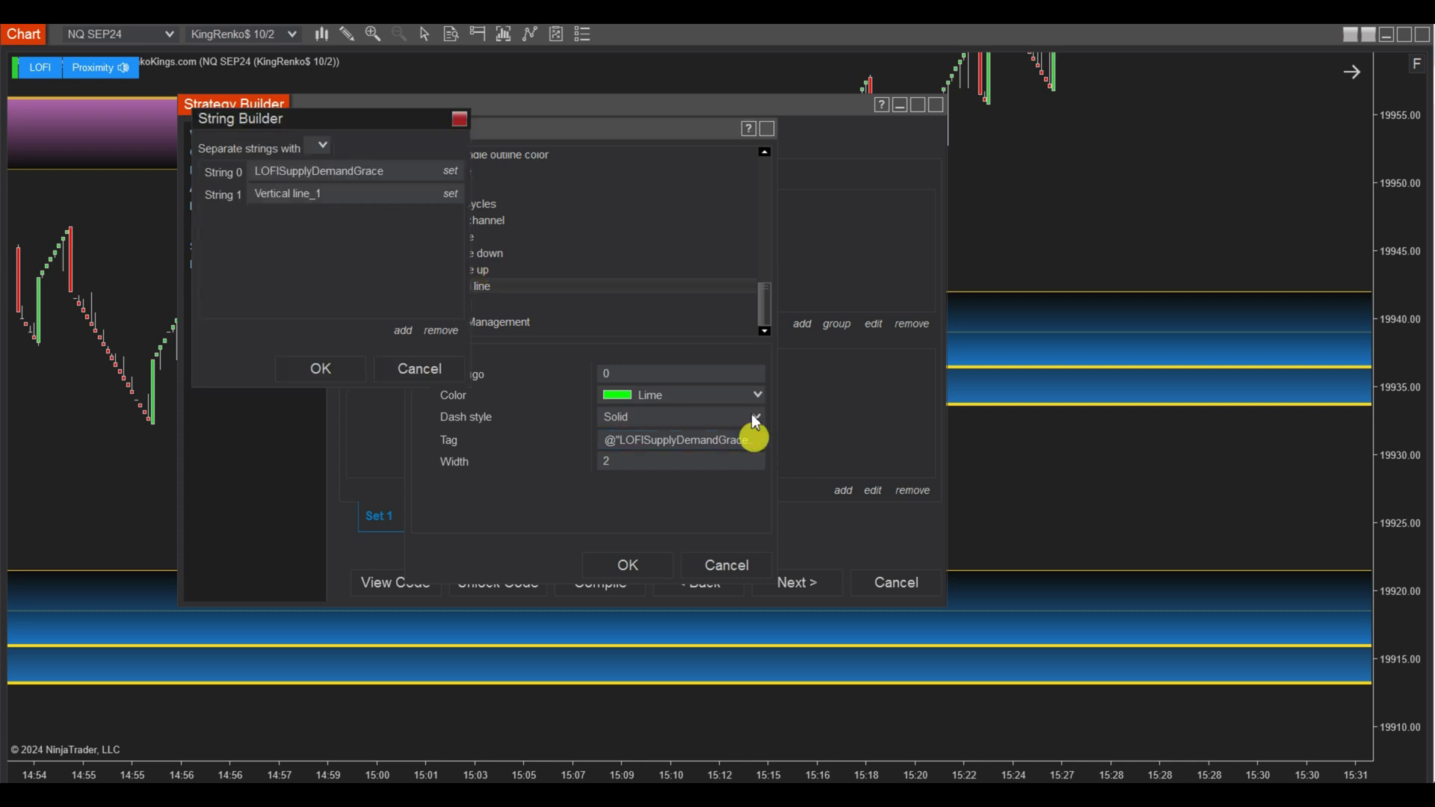
{"action": "left_click", "coordinate": [450, 195]}
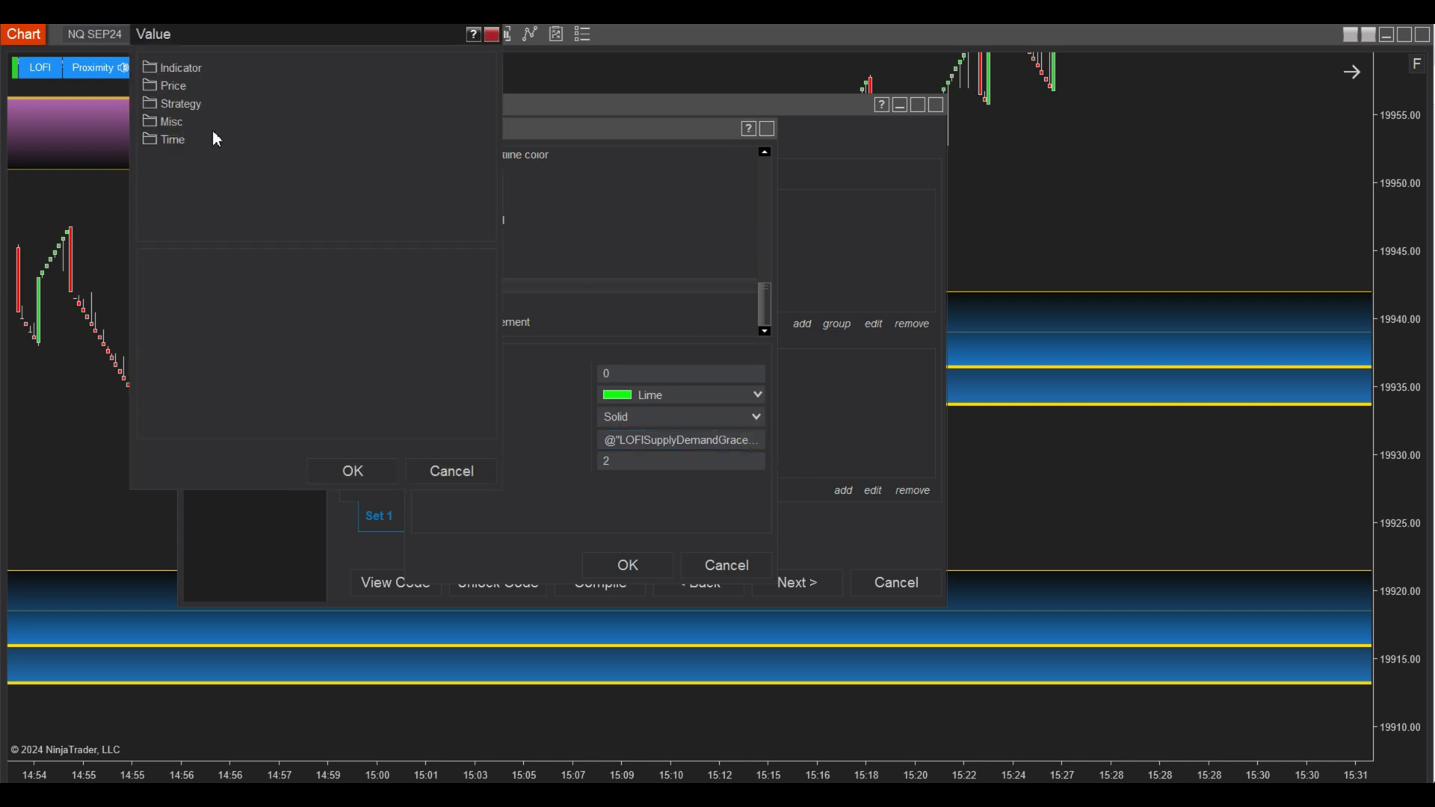
{"action": "left_click", "coordinate": [173, 123]}
{"action": "left_click", "coordinate": [200, 204]}
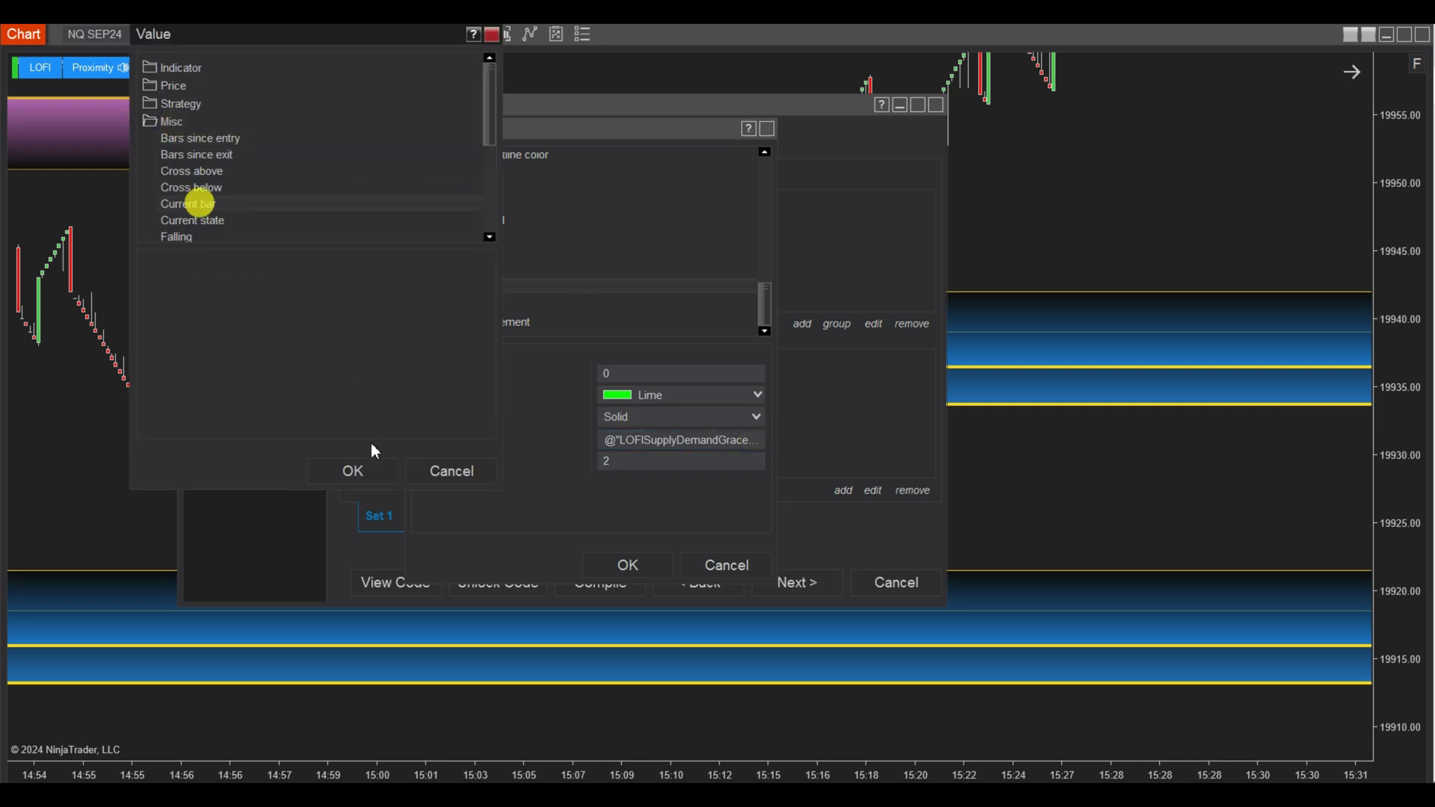
{"action": "left_click", "coordinate": [362, 471]}
{"action": "left_click", "coordinate": [334, 367]}
{"action": "left_click", "coordinate": [627, 565]}
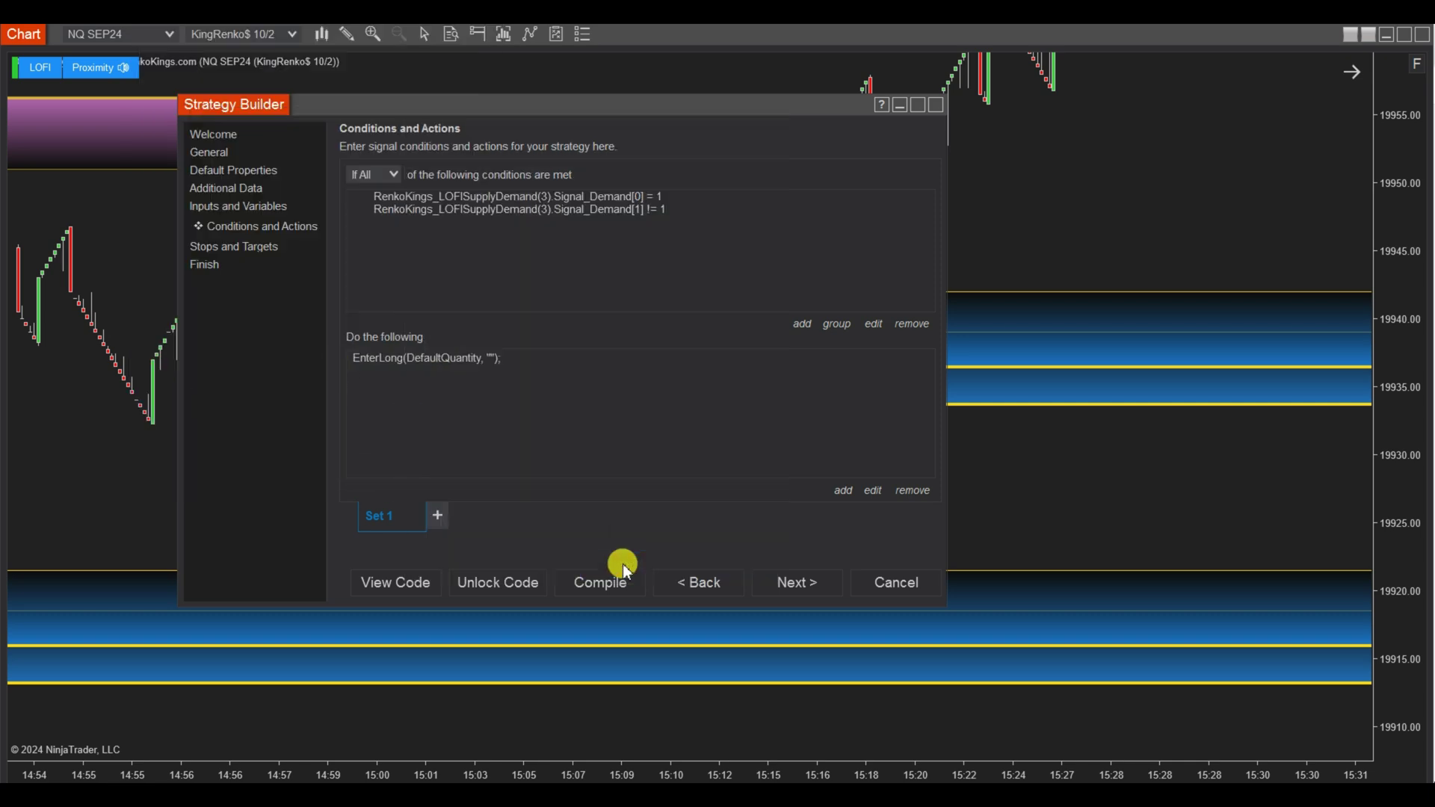
Duplicate Set 1 into a new set and change its first condition's value to 2
{"action": "right_click", "coordinate": [396, 522]}
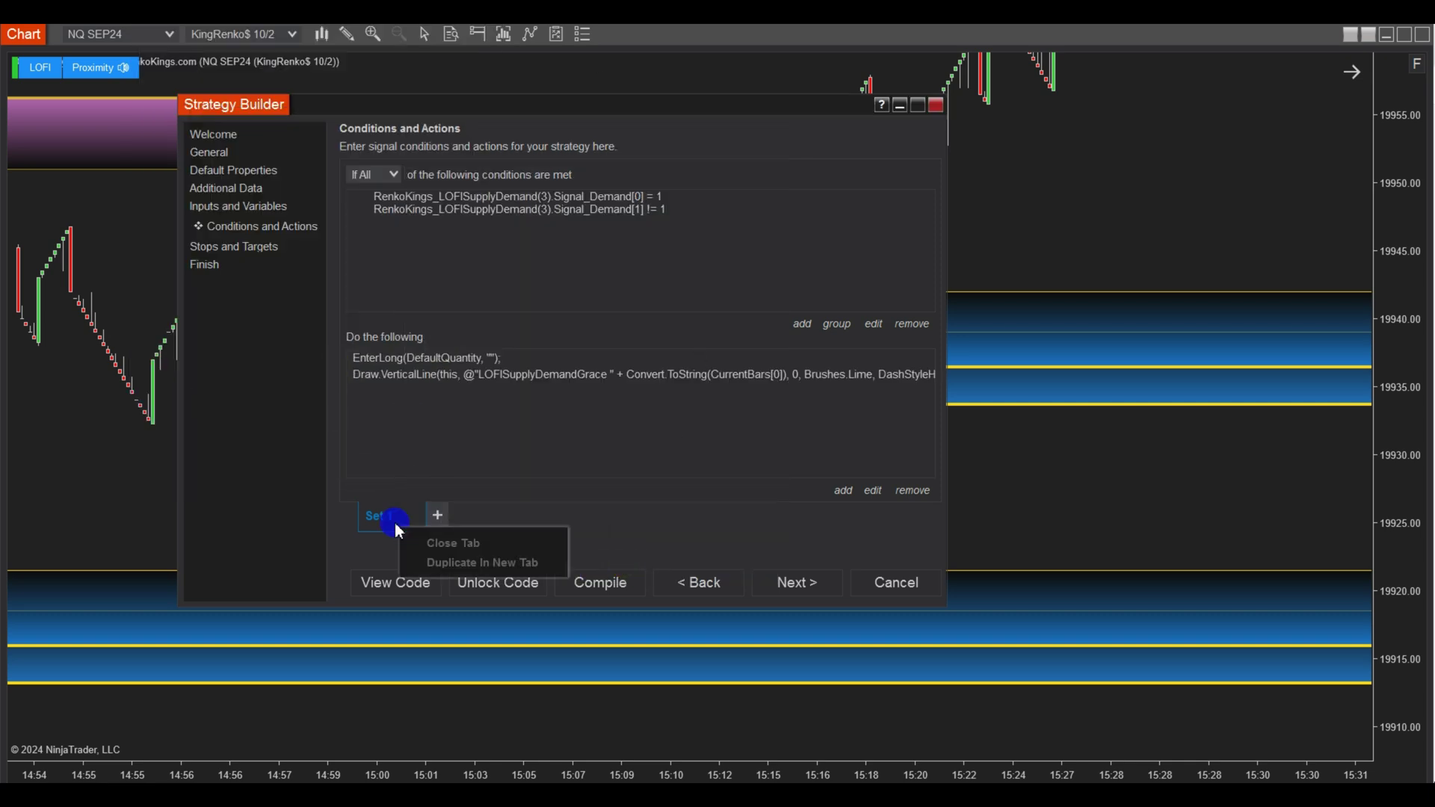
{"action": "left_click", "coordinate": [460, 559]}
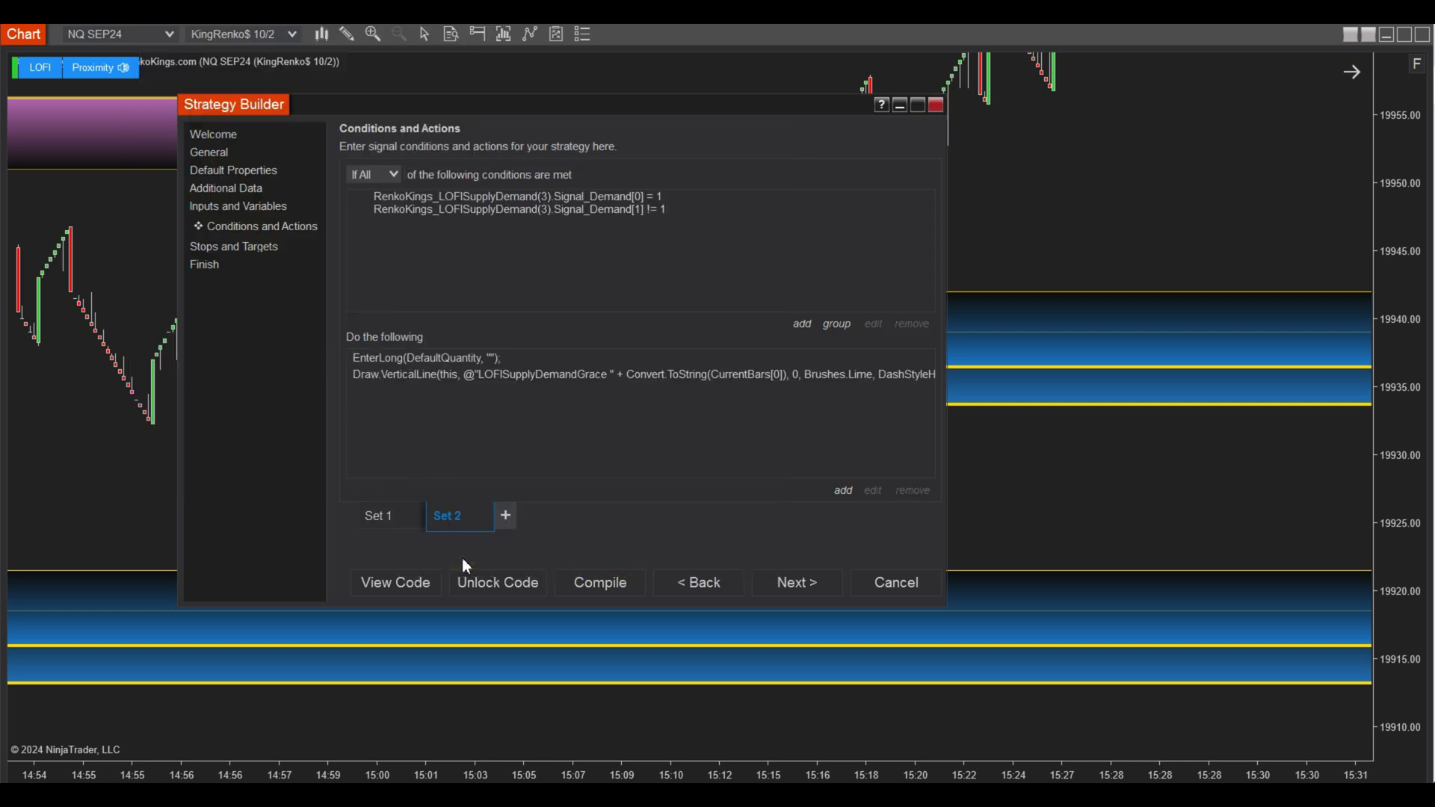
{"action": "left_click", "coordinate": [624, 197]}
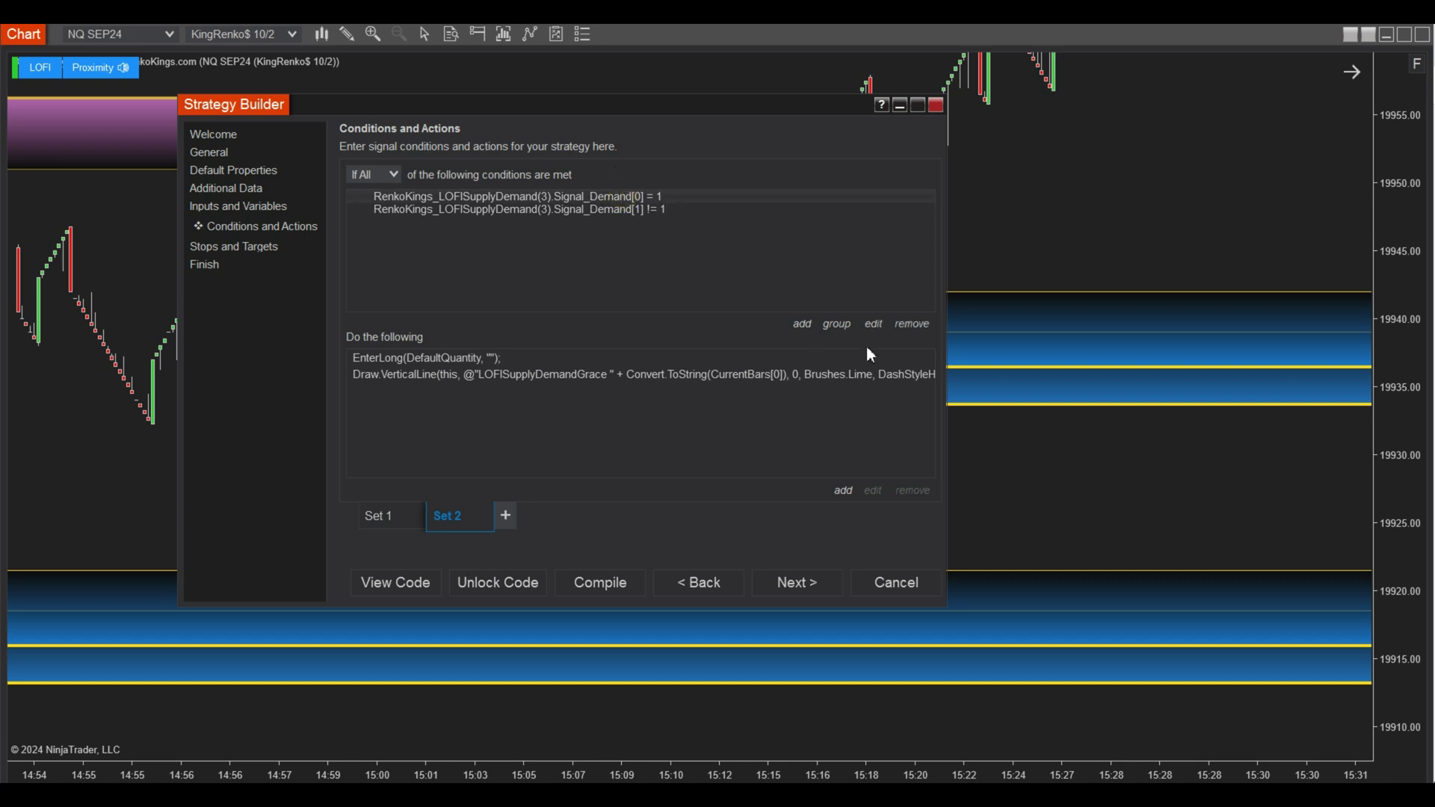
{"action": "left_click", "coordinate": [877, 326]}
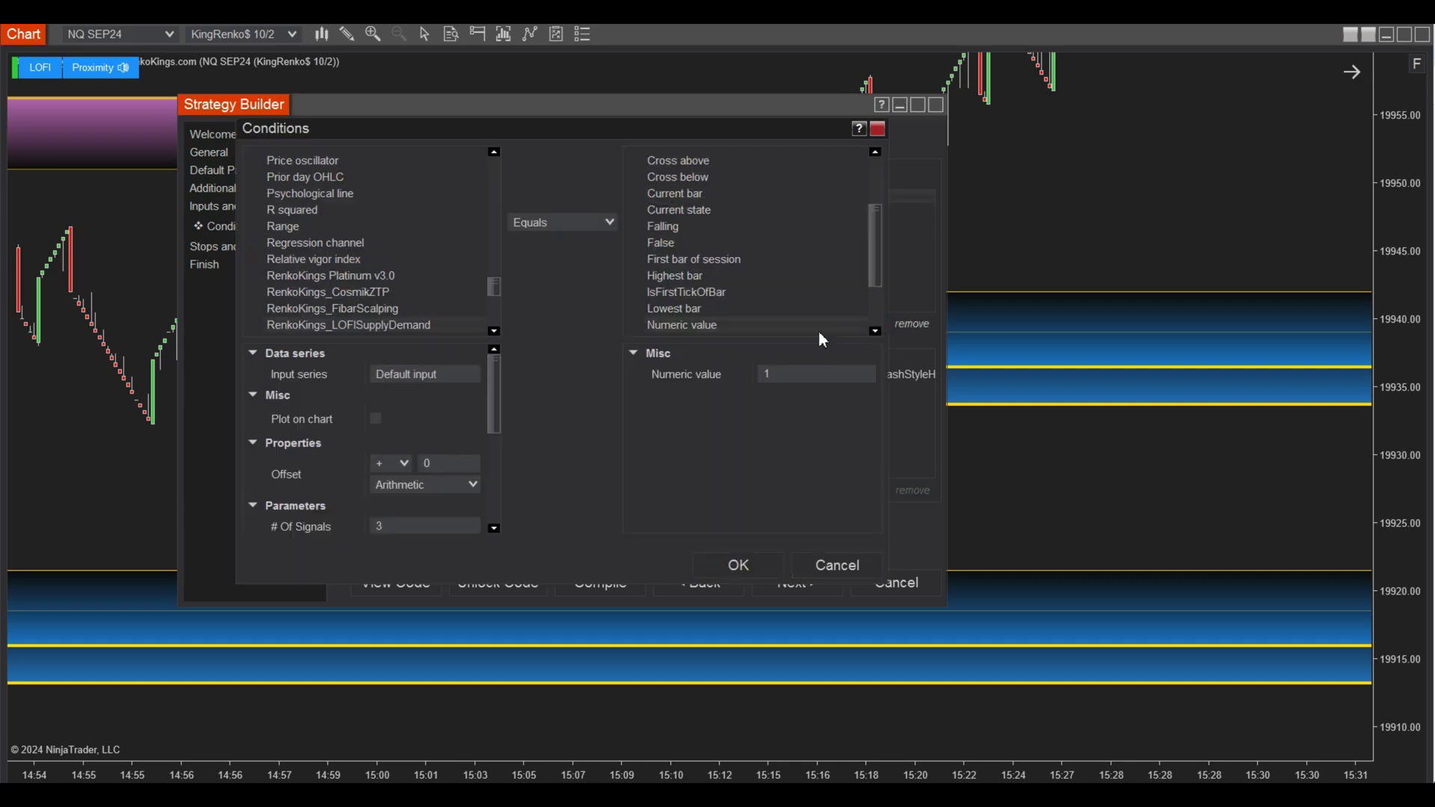
{"action": "left_click", "coordinate": [746, 380]}
{"action": "left_click", "coordinate": [758, 565]}
Change the second condition's numeric value from 1 to 2
{"action": "left_click", "coordinate": [648, 208]}
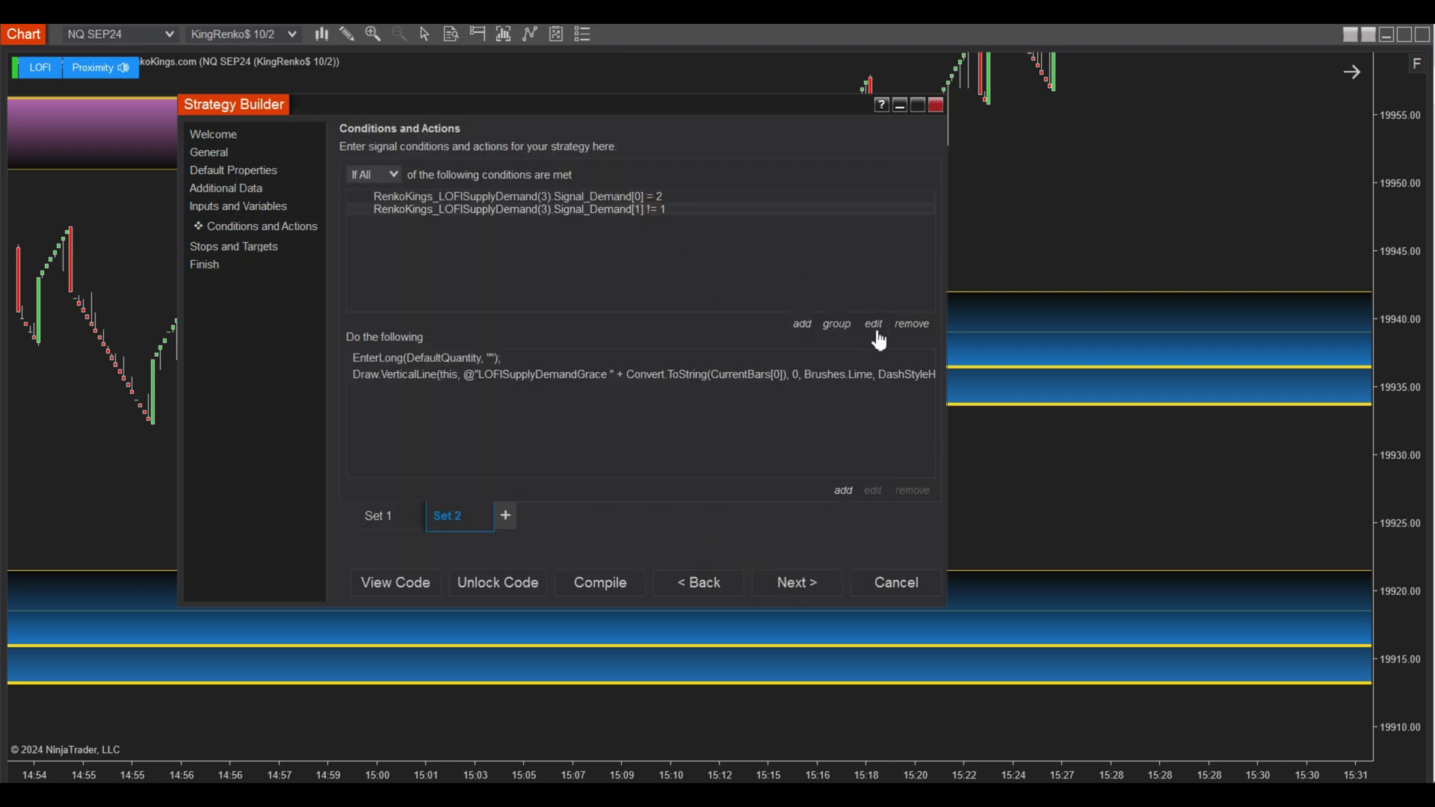
{"action": "left_click", "coordinate": [876, 328]}
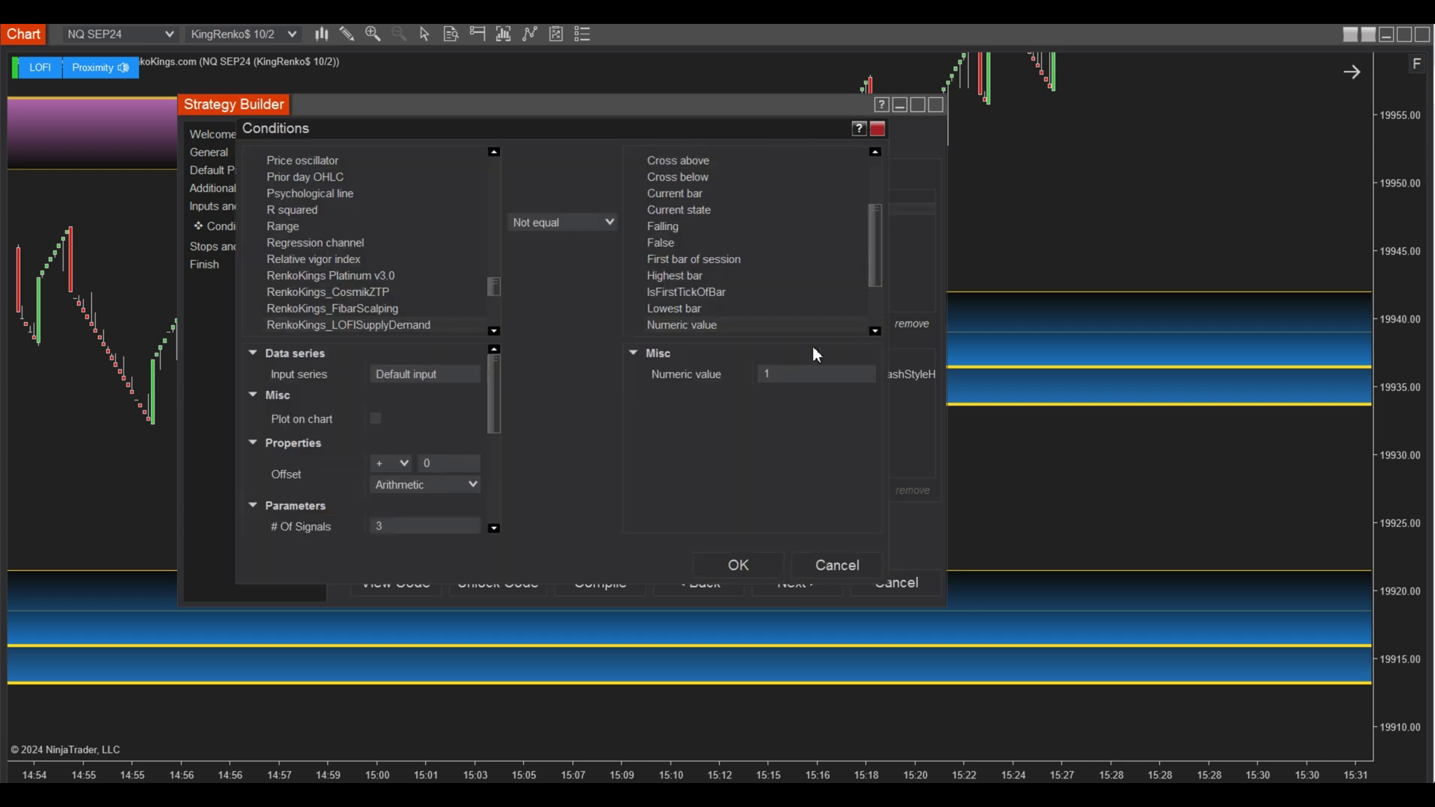
{"action": "left_click_drag", "start_coordinate": [785, 372], "coordinate": [734, 375]}
{"action": "type", "text": "2"}
{"action": "left_click", "coordinate": [746, 564]}
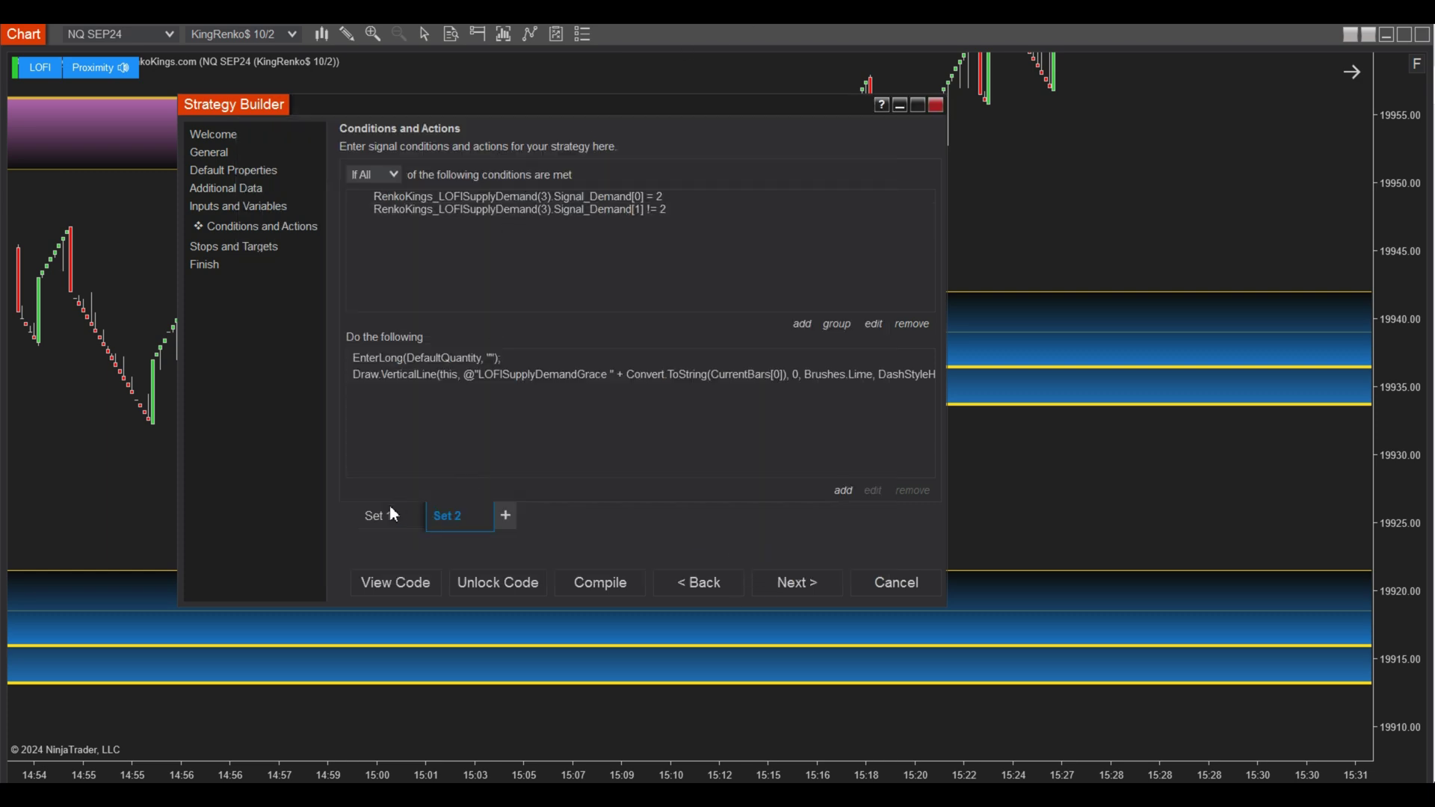
Duplicate Set 1 into Set 3 and switch its first condition to Signal_Supply
{"action": "right_click", "coordinate": [380, 517]}
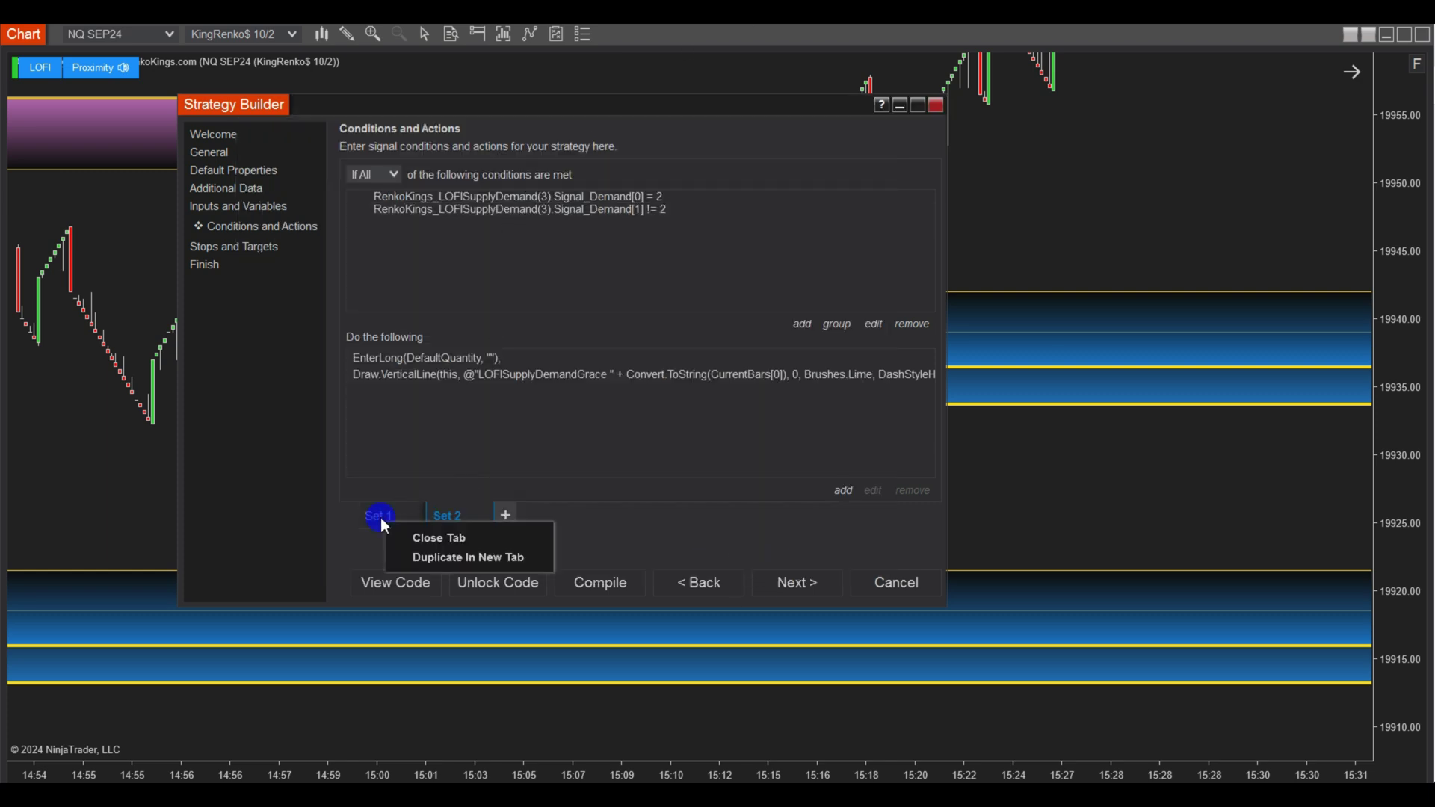
{"action": "left_click", "coordinate": [518, 559]}
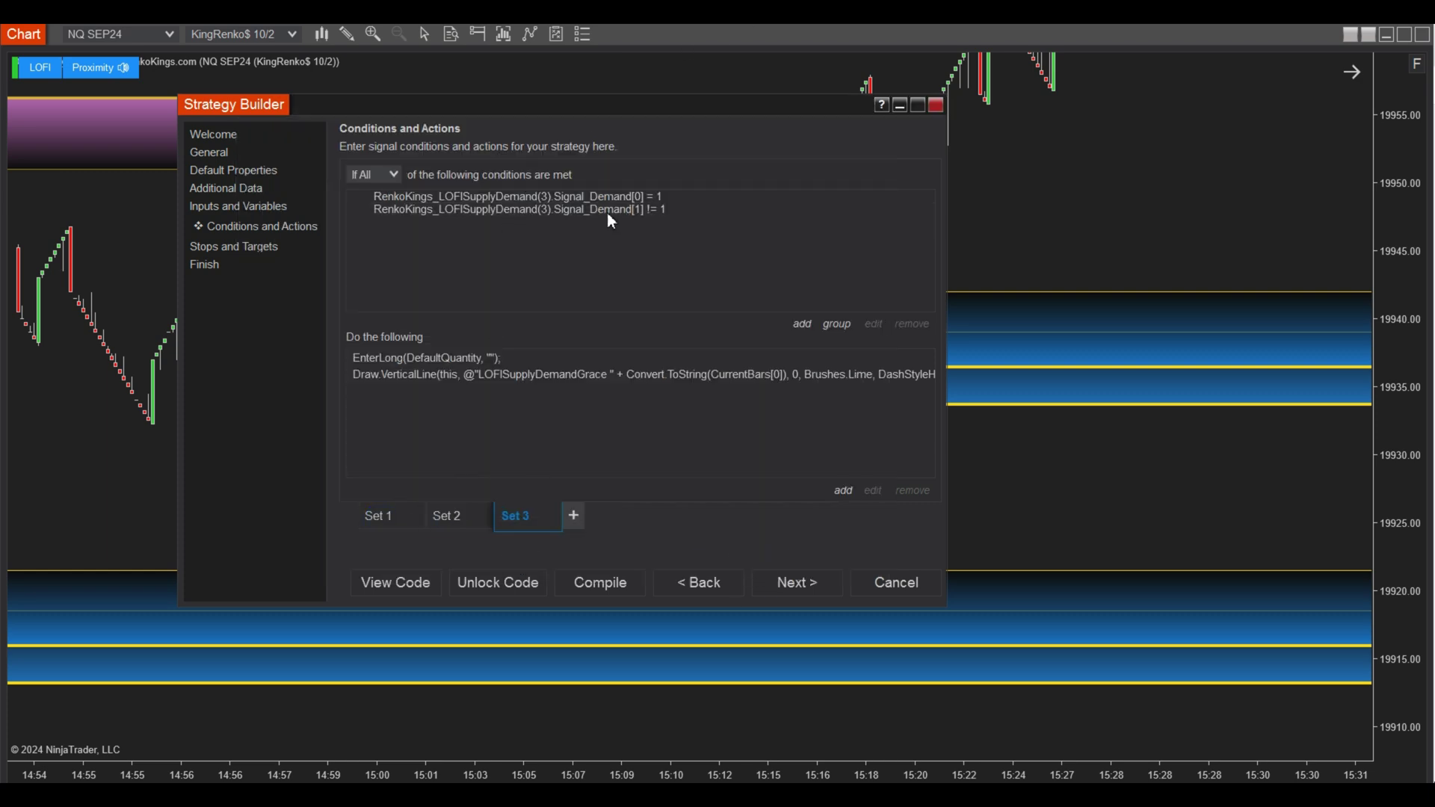
{"action": "left_click", "coordinate": [616, 195]}
{"action": "left_click", "coordinate": [881, 334]}
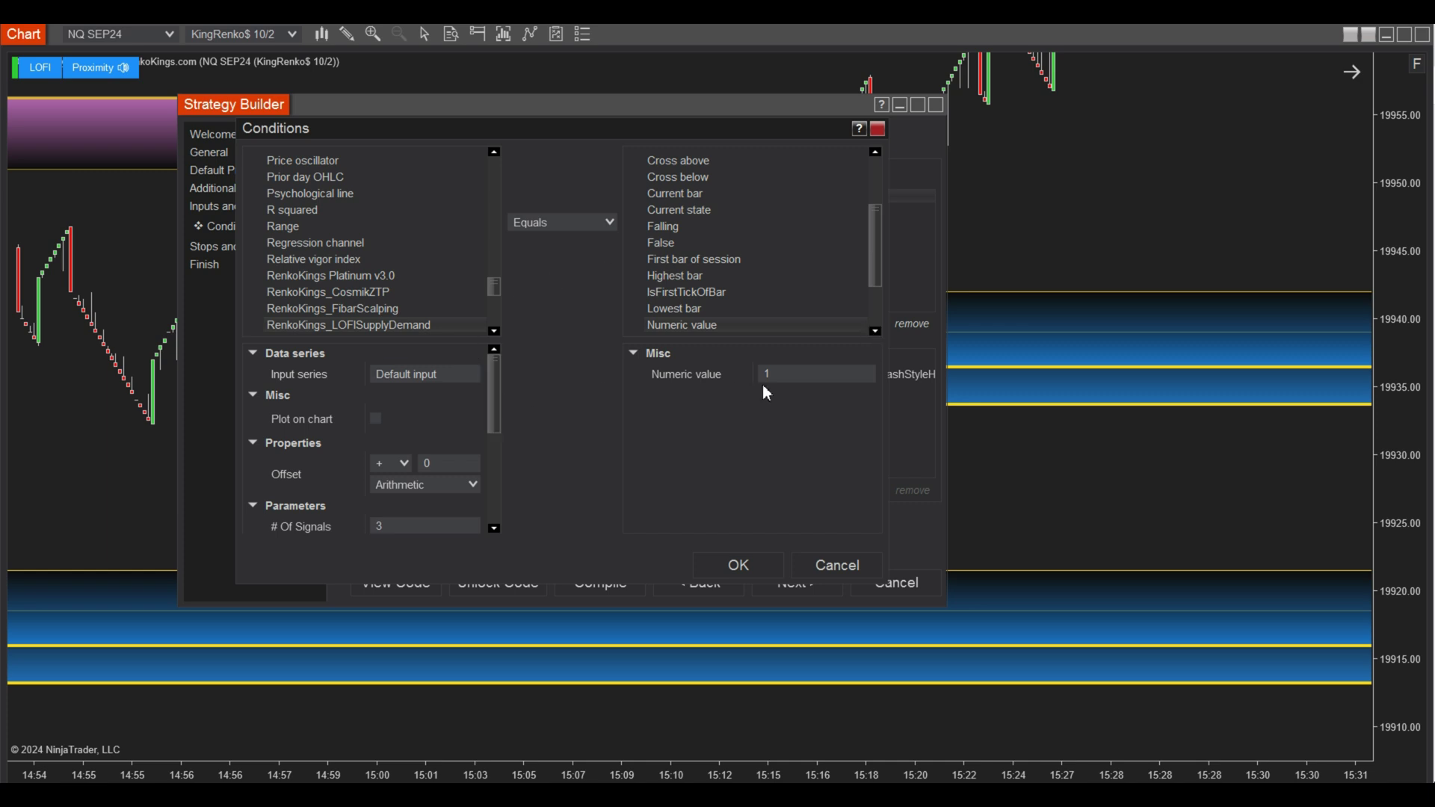
{"action": "left_click_drag", "start_coordinate": [495, 401], "coordinate": [490, 503]}
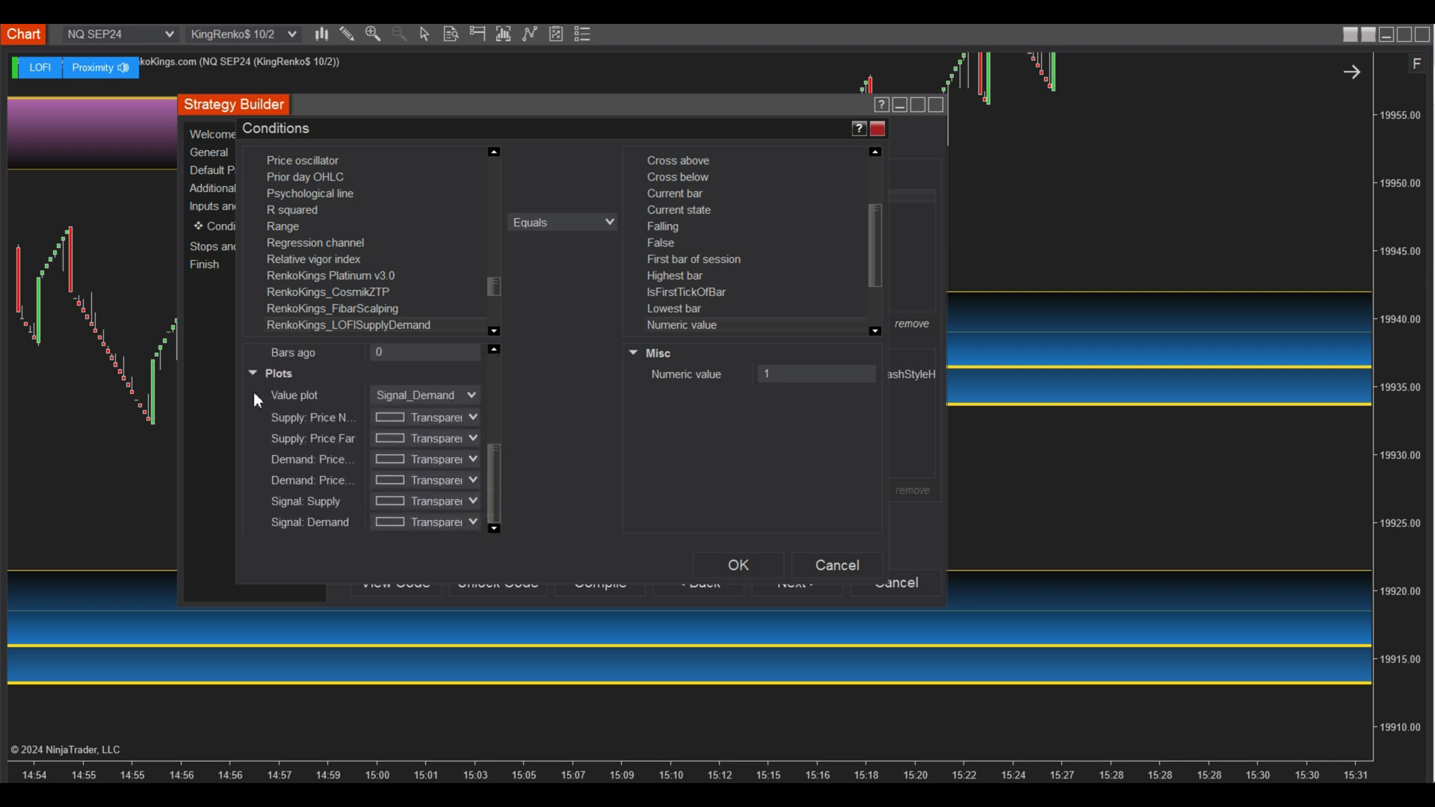
{"action": "left_click", "coordinate": [469, 396]}
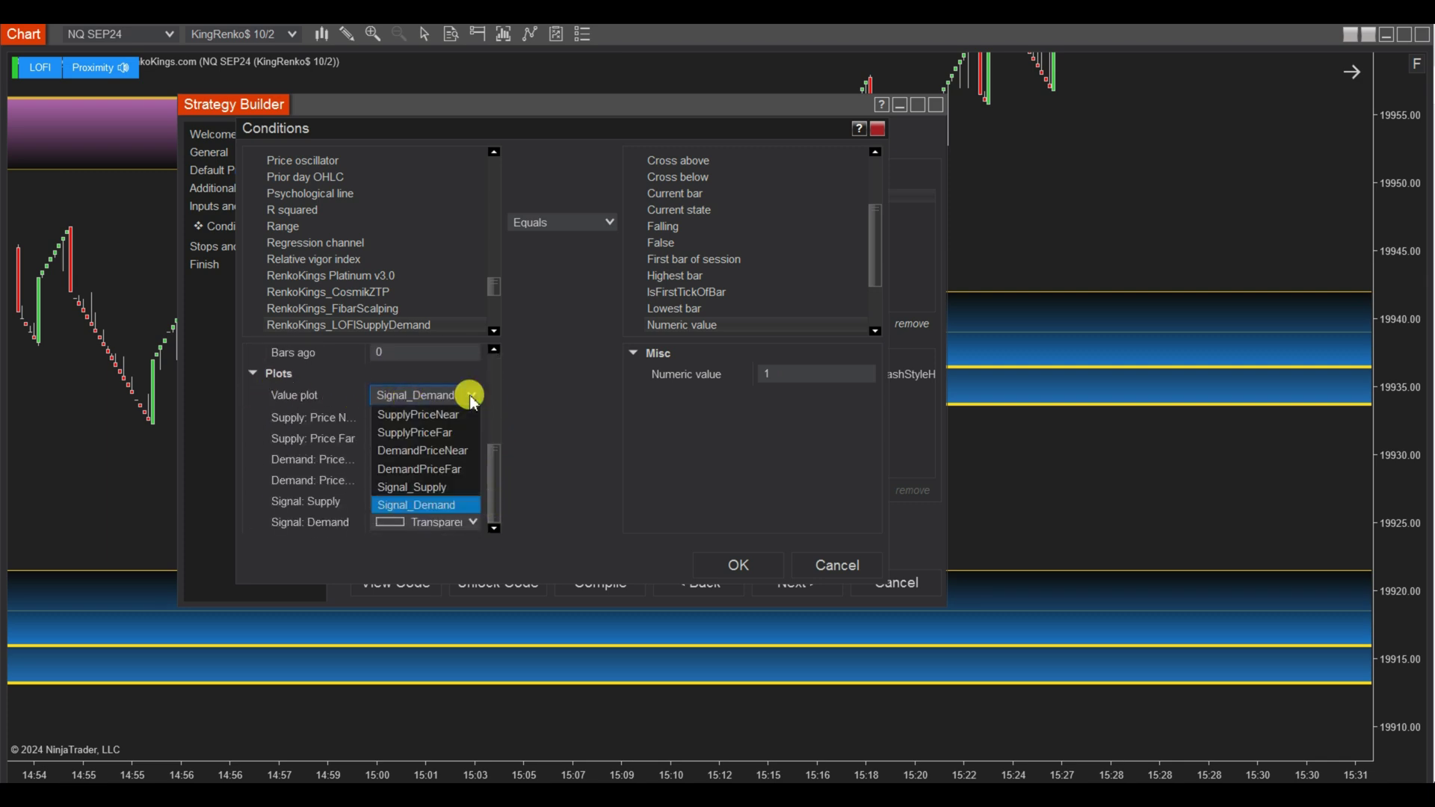
{"action": "left_click", "coordinate": [426, 486]}
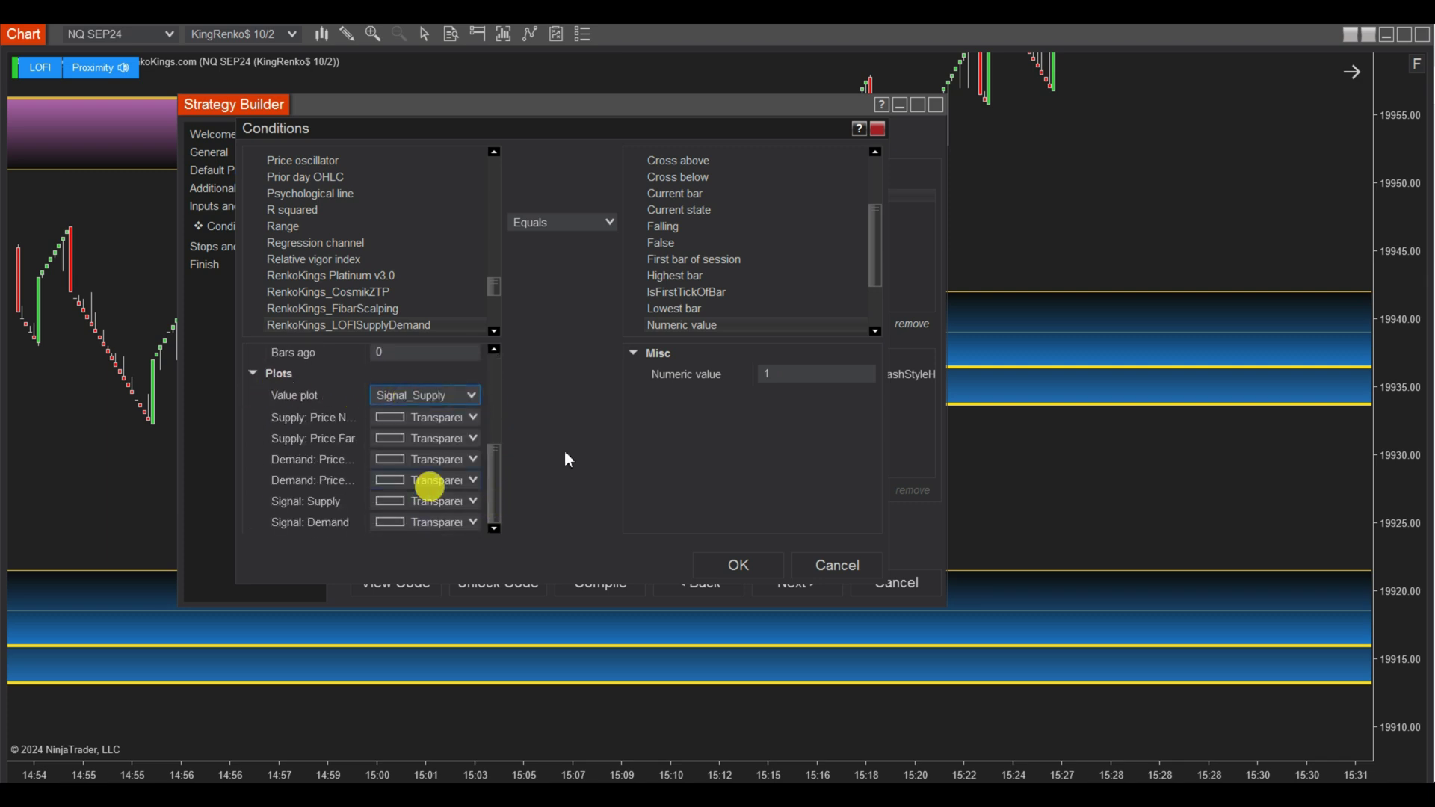
{"action": "left_click", "coordinate": [746, 563]}
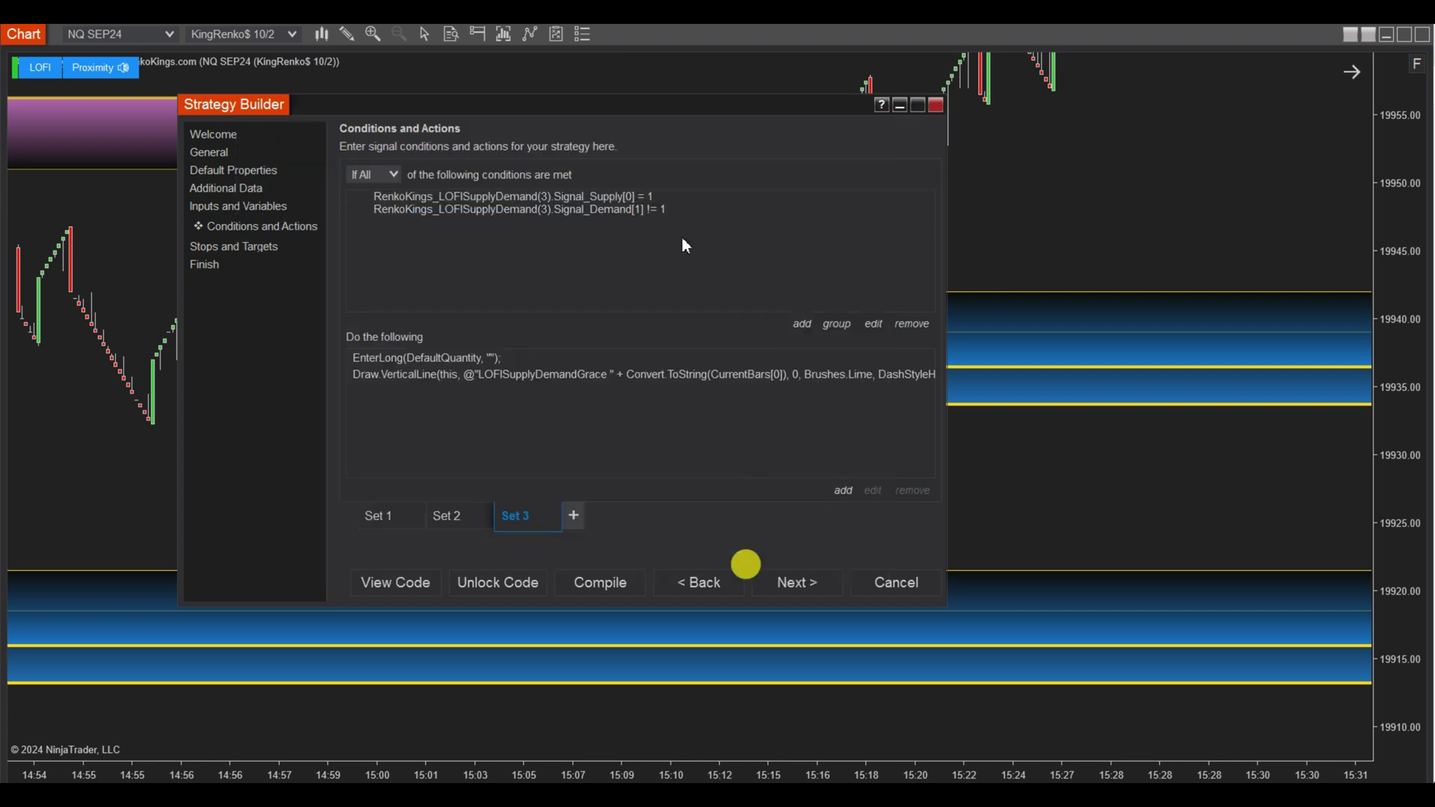
Switch Set 3's second condition to the Signal_Supply plot
{"action": "left_click", "coordinate": [645, 208]}
{"action": "left_click", "coordinate": [875, 325]}
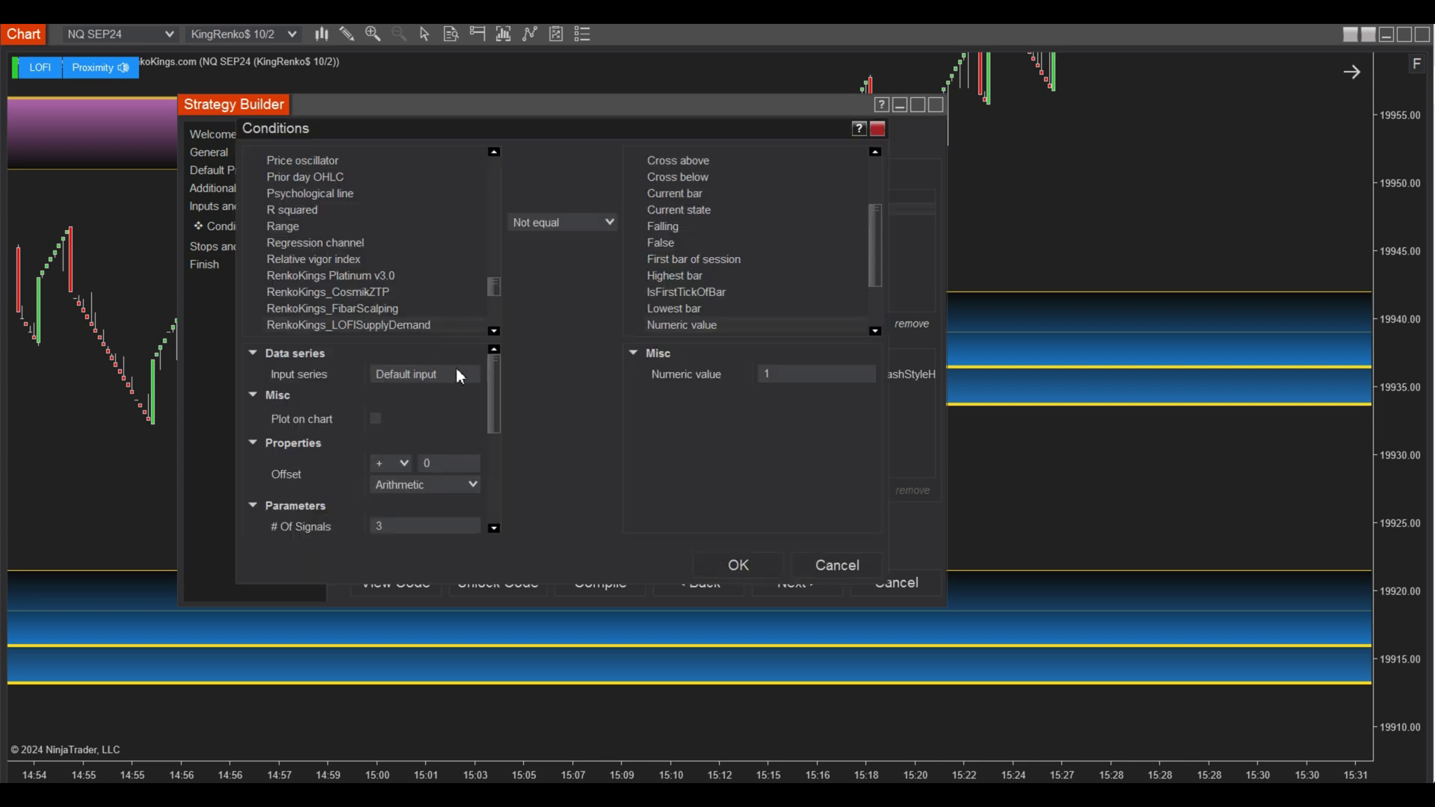
{"action": "left_click", "coordinate": [494, 441]}
{"action": "left_click_drag", "start_coordinate": [500, 469], "coordinate": [492, 518]}
{"action": "left_click", "coordinate": [469, 396]}
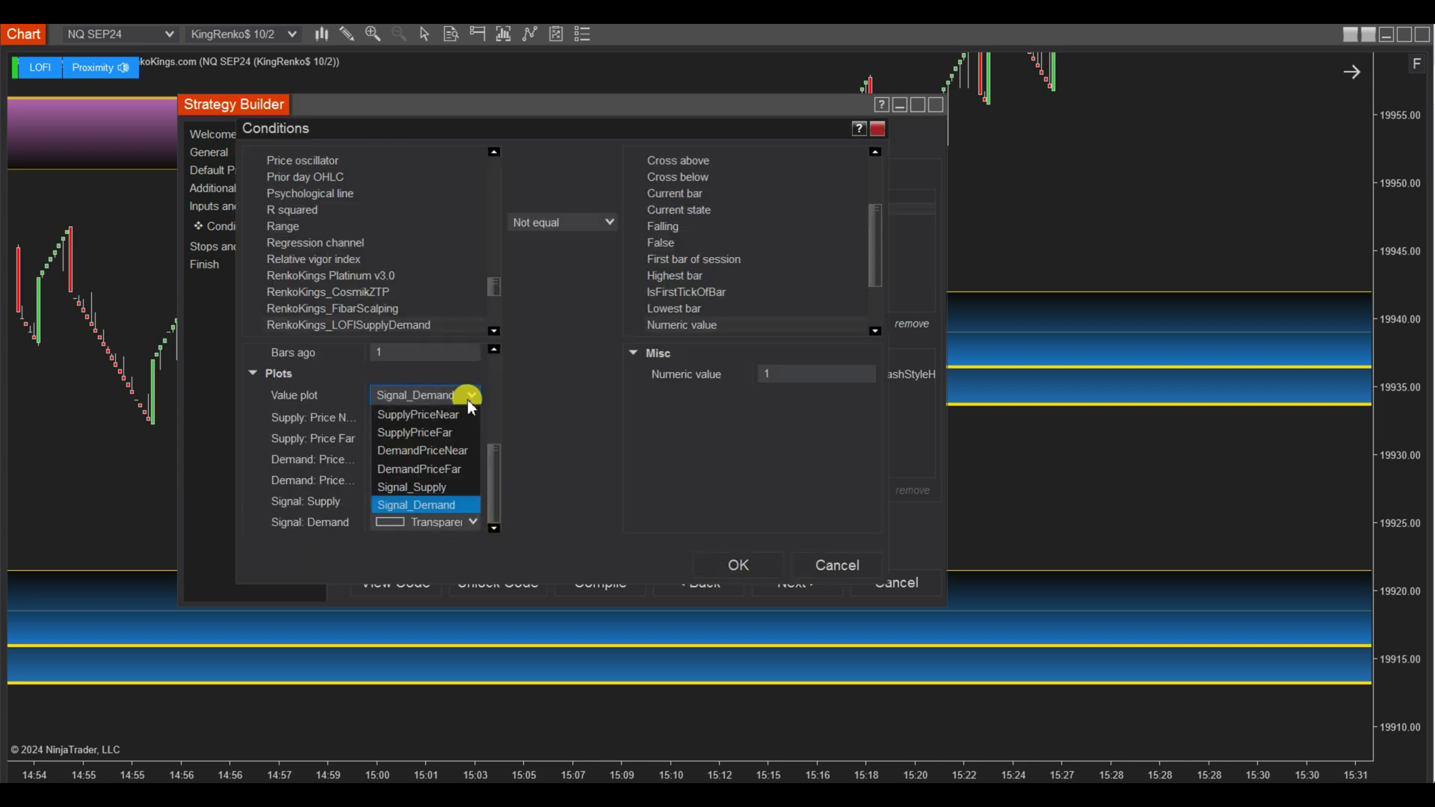
{"action": "left_click", "coordinate": [422, 486]}
{"action": "left_click", "coordinate": [736, 565]}
Change Set 3's entry action to Enter short position
{"action": "left_click", "coordinate": [465, 360]}
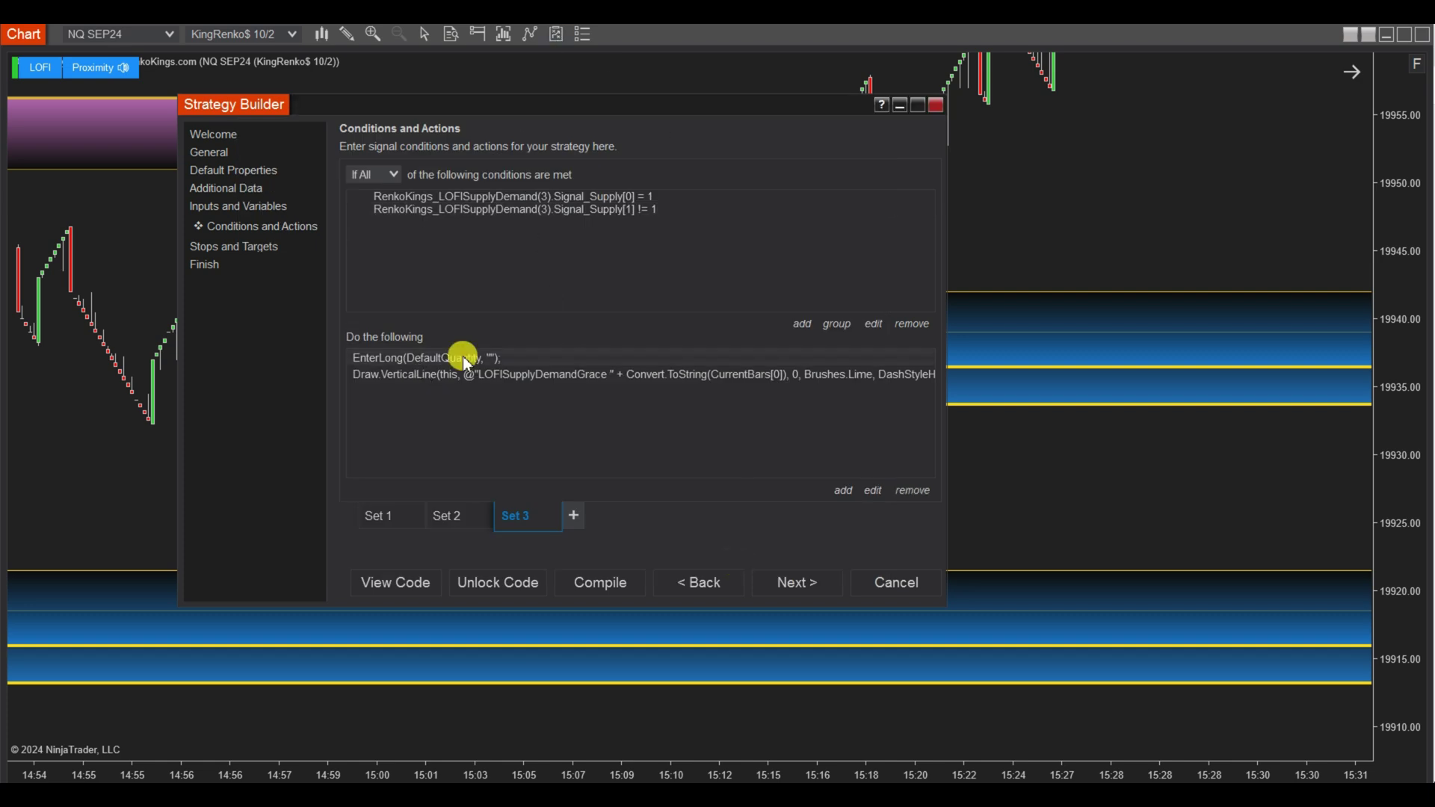
{"action": "left_click", "coordinate": [873, 491]}
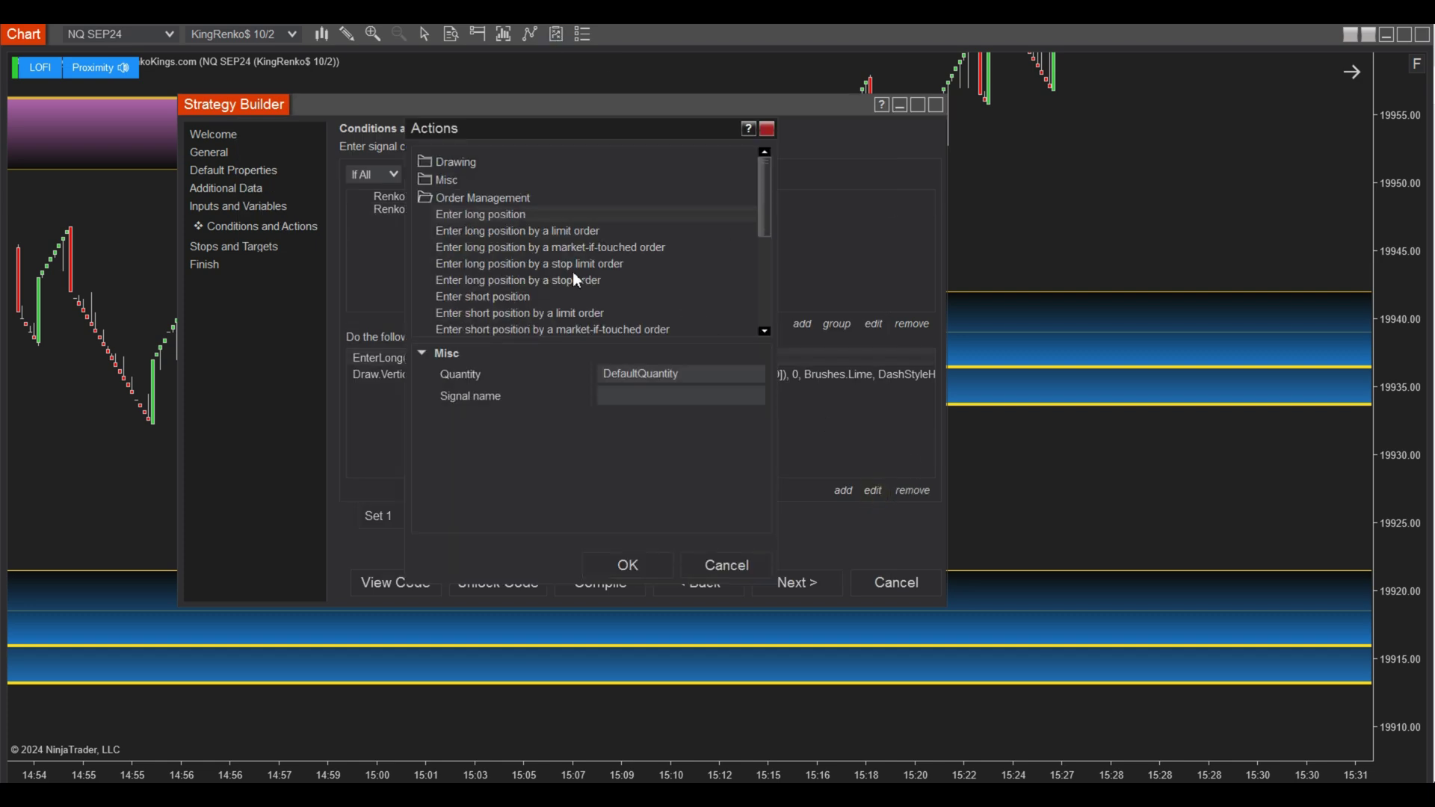
{"action": "left_click", "coordinate": [517, 297]}
{"action": "left_click", "coordinate": [629, 562]}
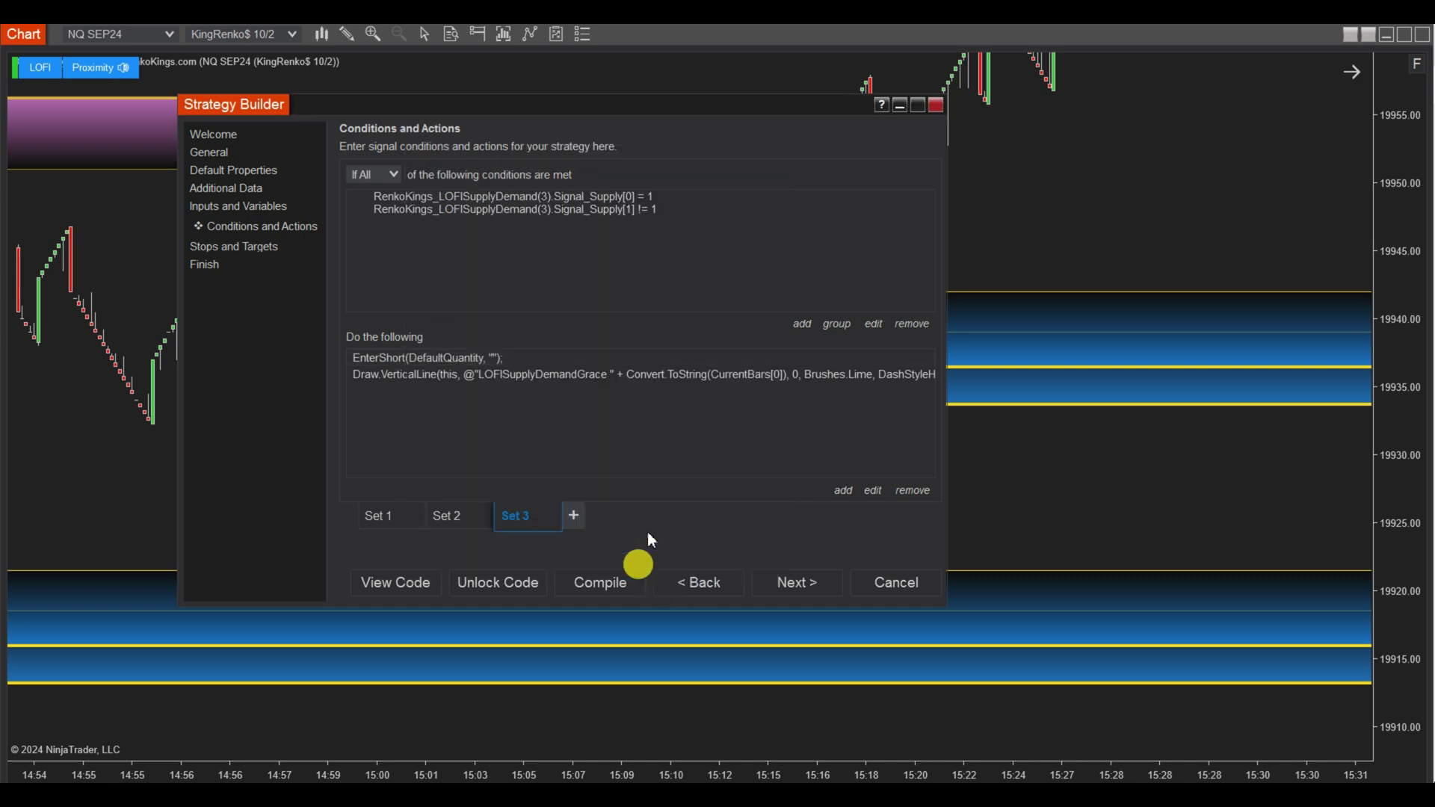
Make Set 3's vertical line color OrangeRed
{"action": "left_click", "coordinate": [649, 379]}
{"action": "left_click", "coordinate": [873, 490]}
{"action": "left_click", "coordinate": [747, 396]}
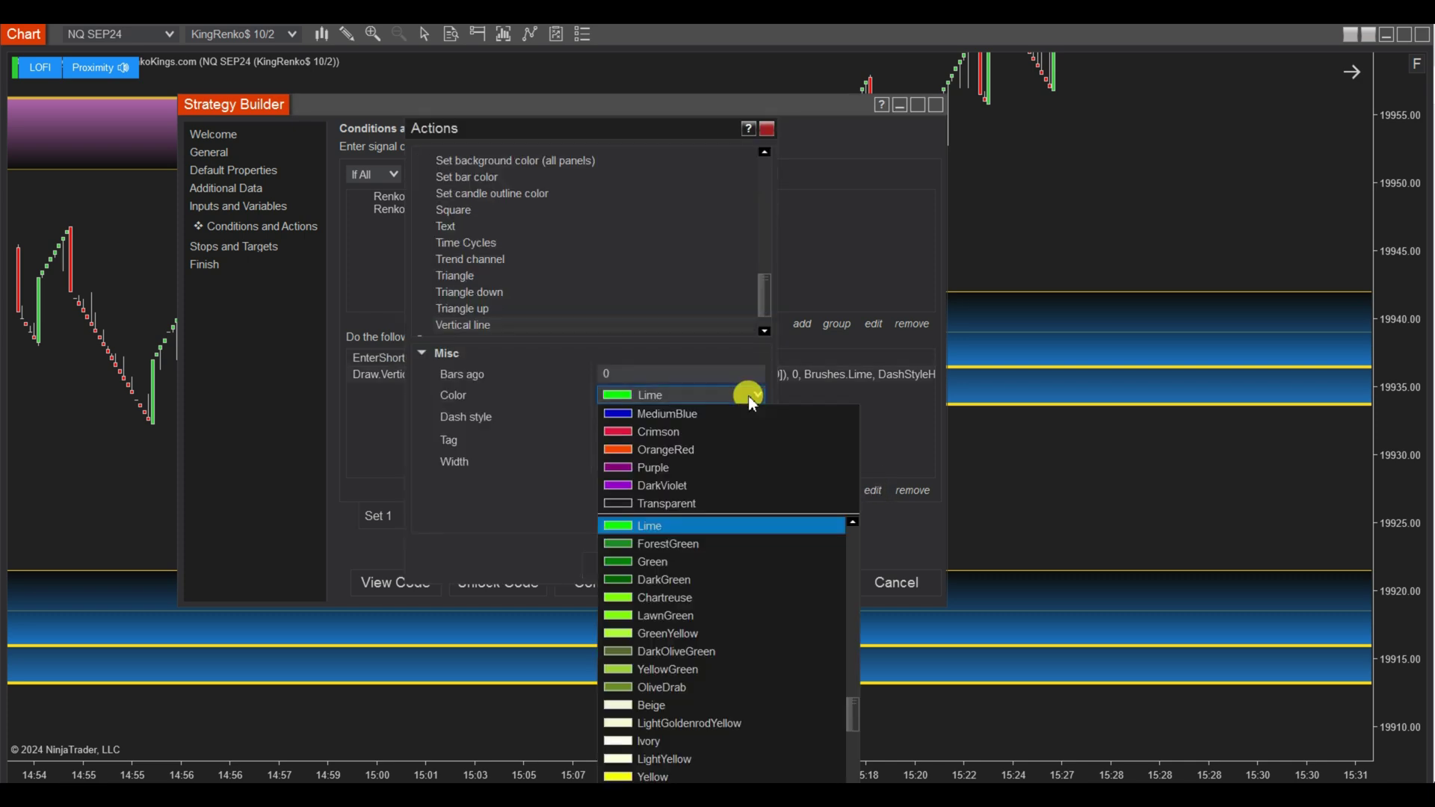
{"action": "left_click", "coordinate": [685, 444]}
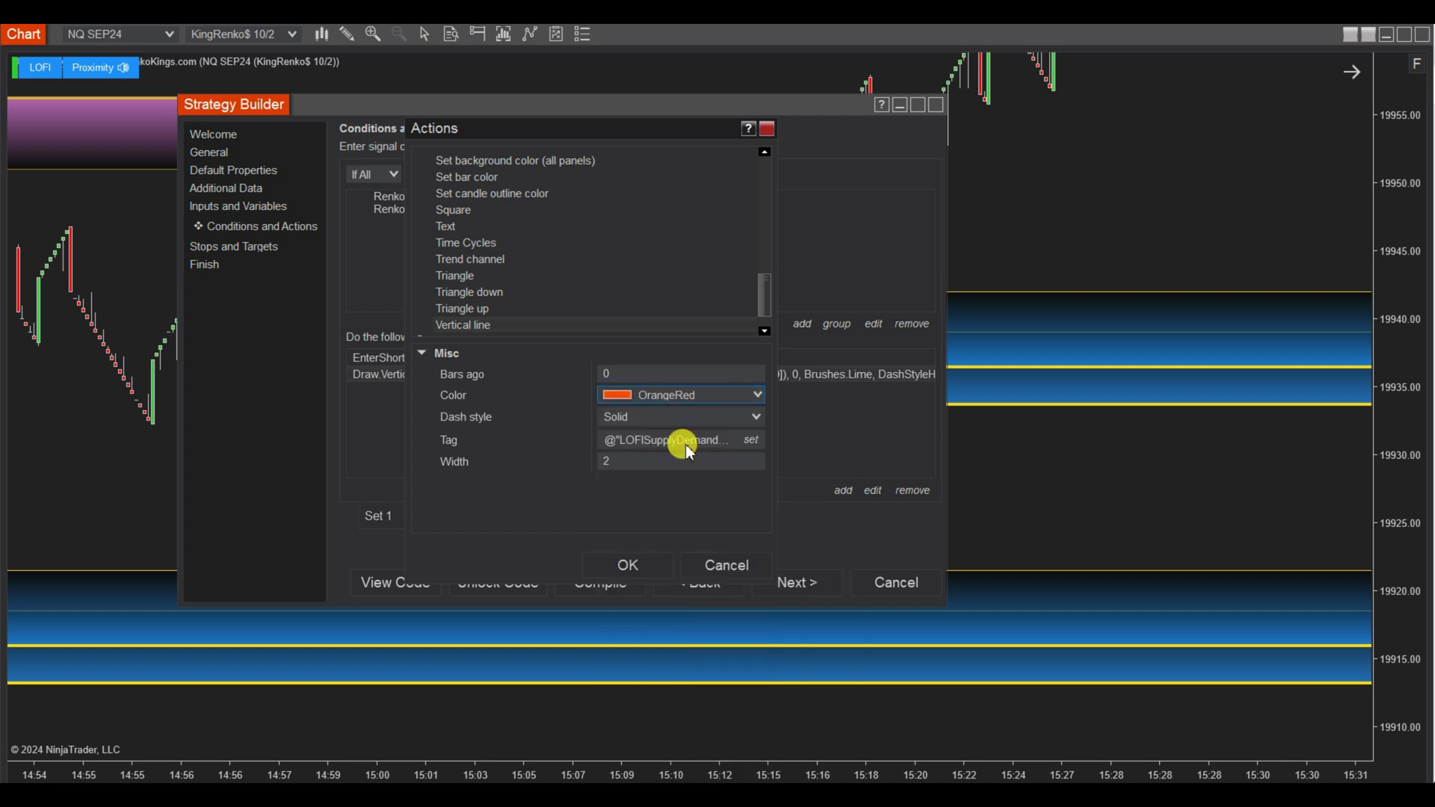
{"action": "left_click", "coordinate": [648, 564]}
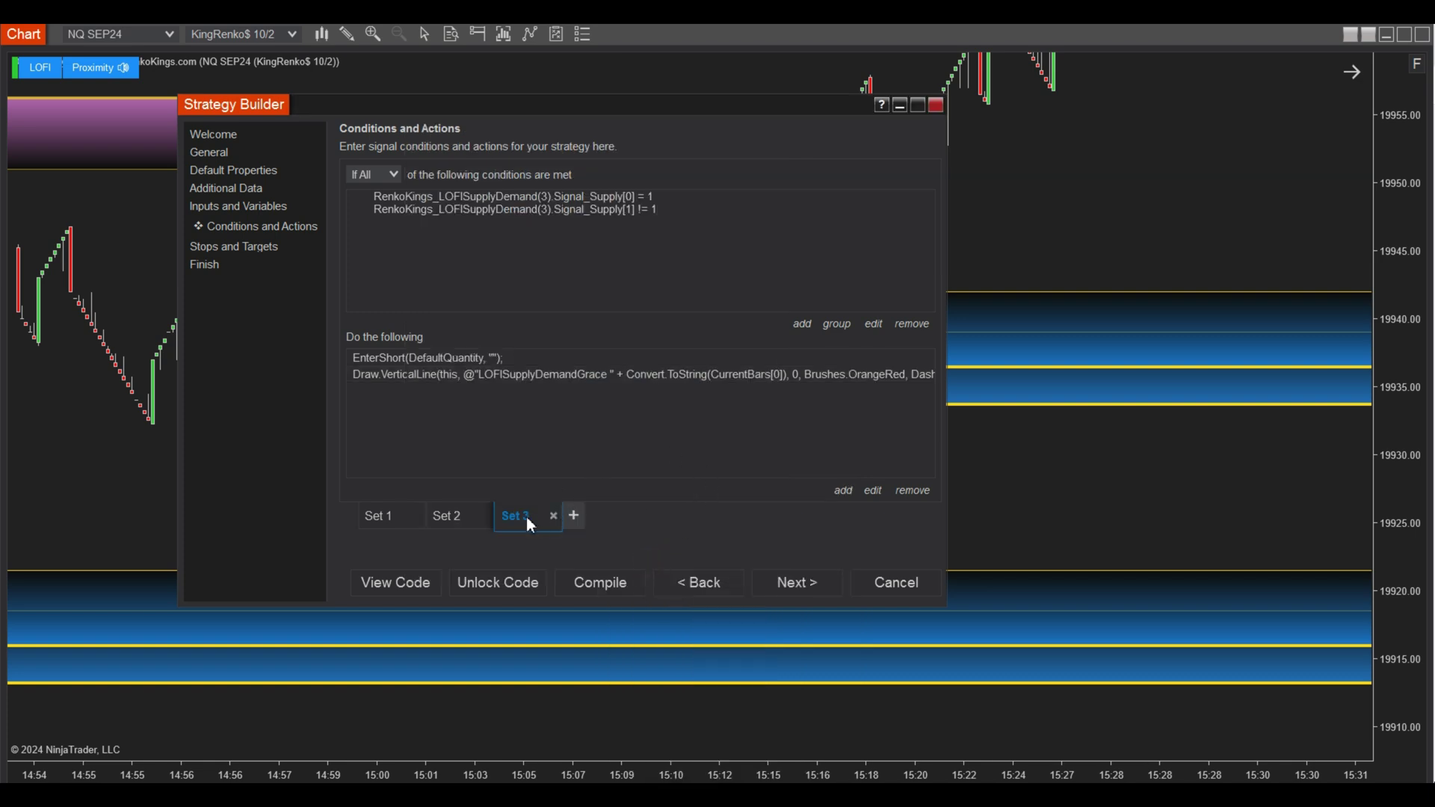
{"action": "right_click", "coordinate": [528, 518]}
Duplicate Set 3 into Set 4 and change its first condition to compare against 2
{"action": "left_click", "coordinate": [642, 558]}
{"action": "left_click", "coordinate": [637, 197]}
{"action": "left_click", "coordinate": [875, 326]}
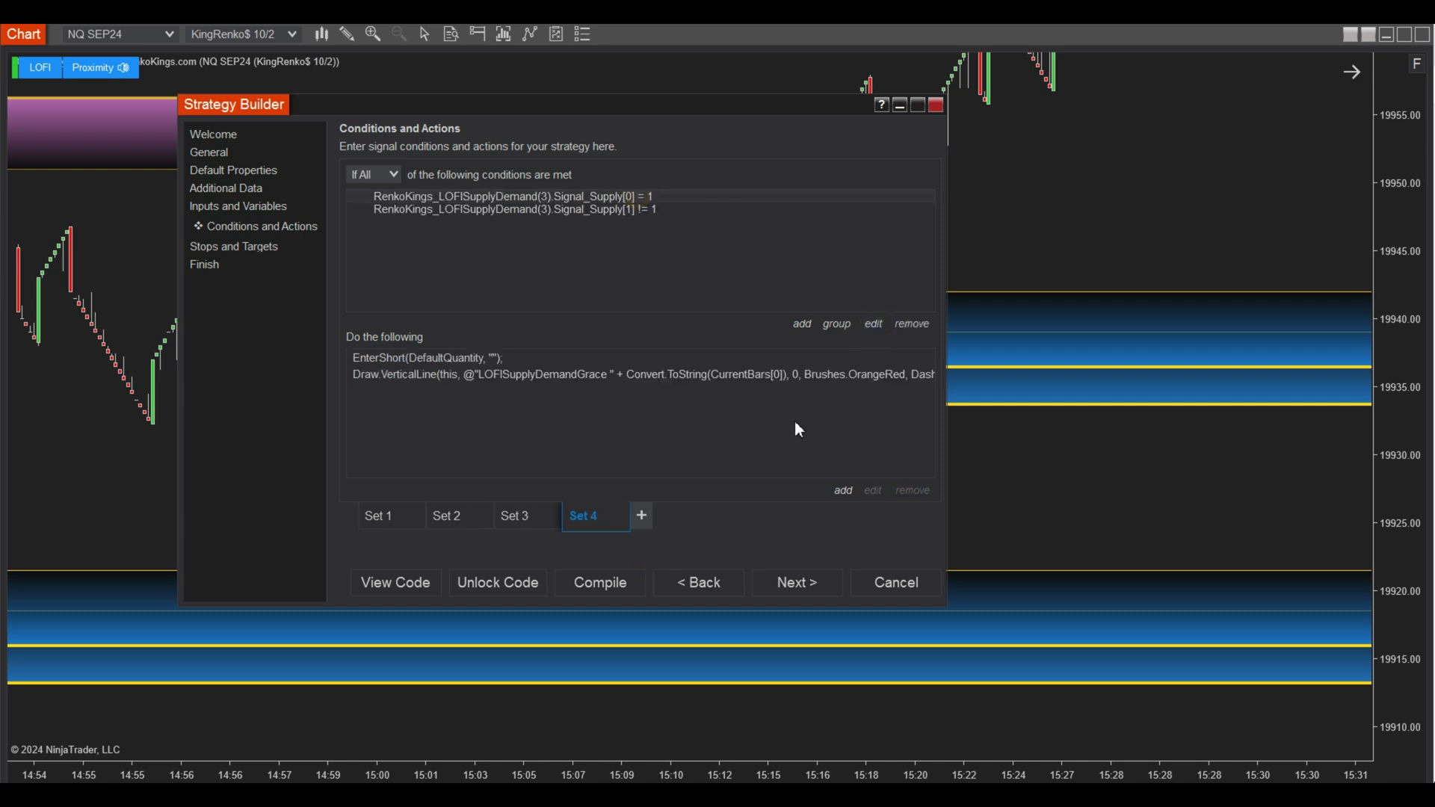
{"action": "left_click", "coordinate": [740, 379]}
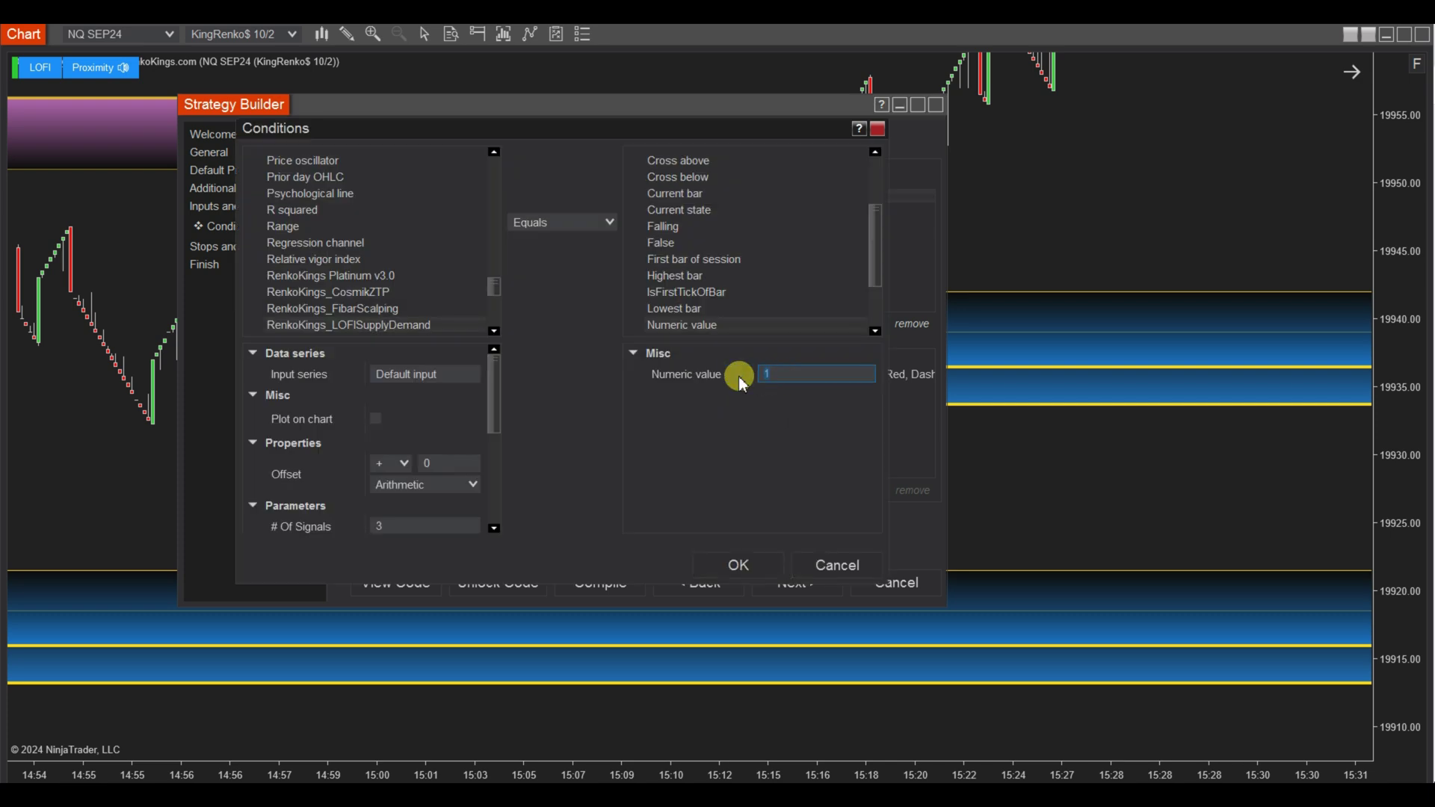
{"action": "left_click", "coordinate": [771, 572]}
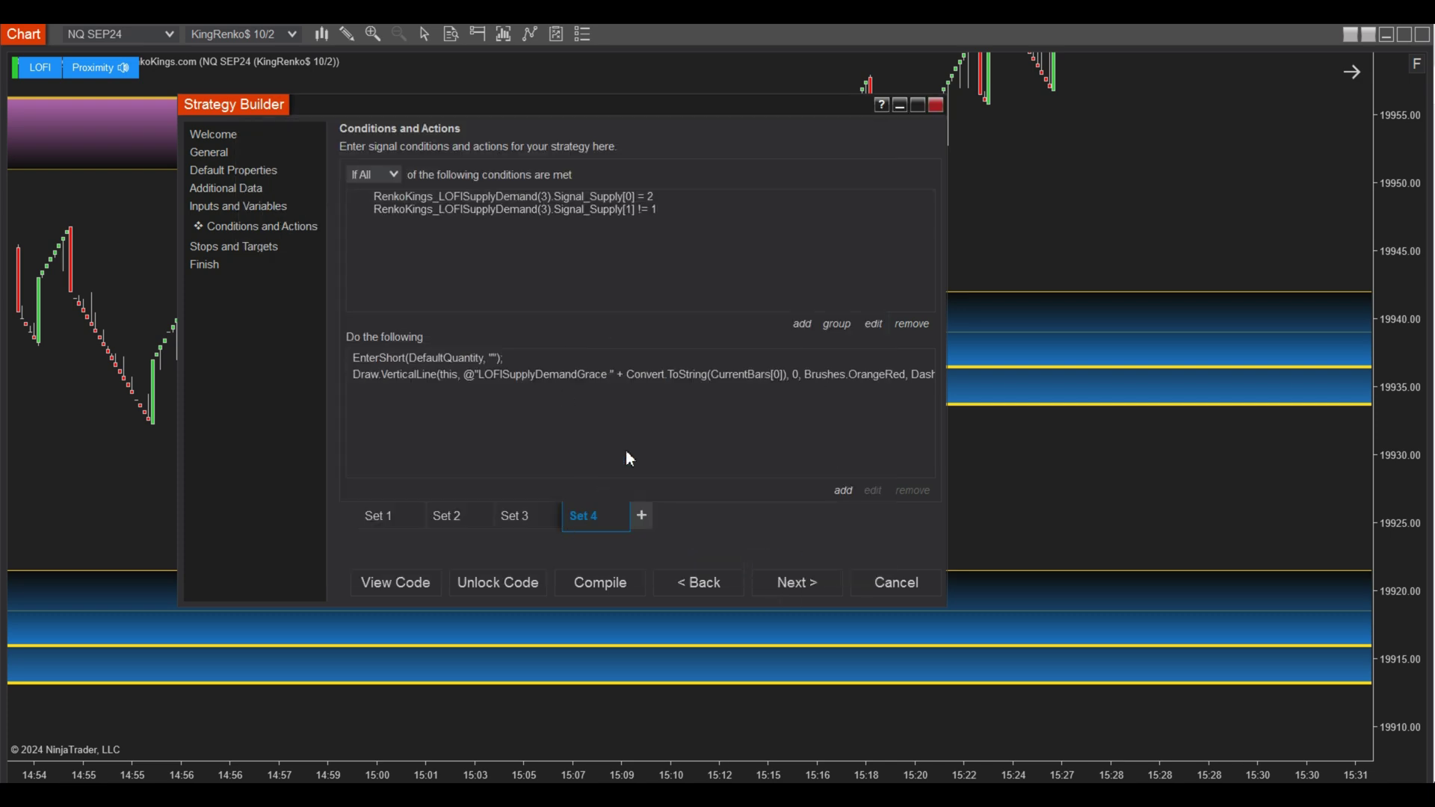
Change the second condition to Signal_Supply[1] != 2
{"action": "left_click", "coordinate": [648, 212]}
{"action": "left_click", "coordinate": [874, 324]}
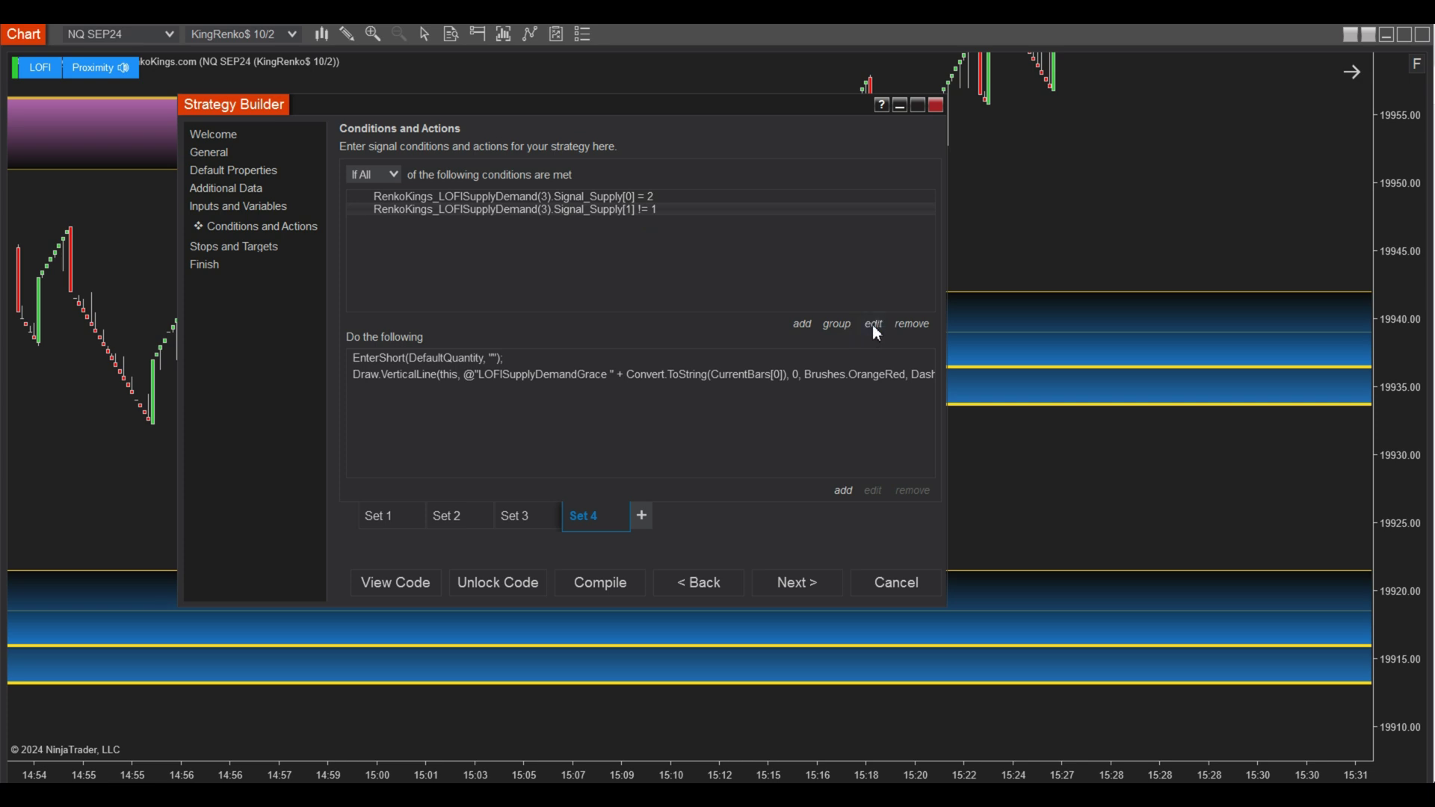
{"action": "left_click", "coordinate": [748, 377]}
{"action": "type", "text": "2"}
{"action": "left_click", "coordinate": [746, 563]}
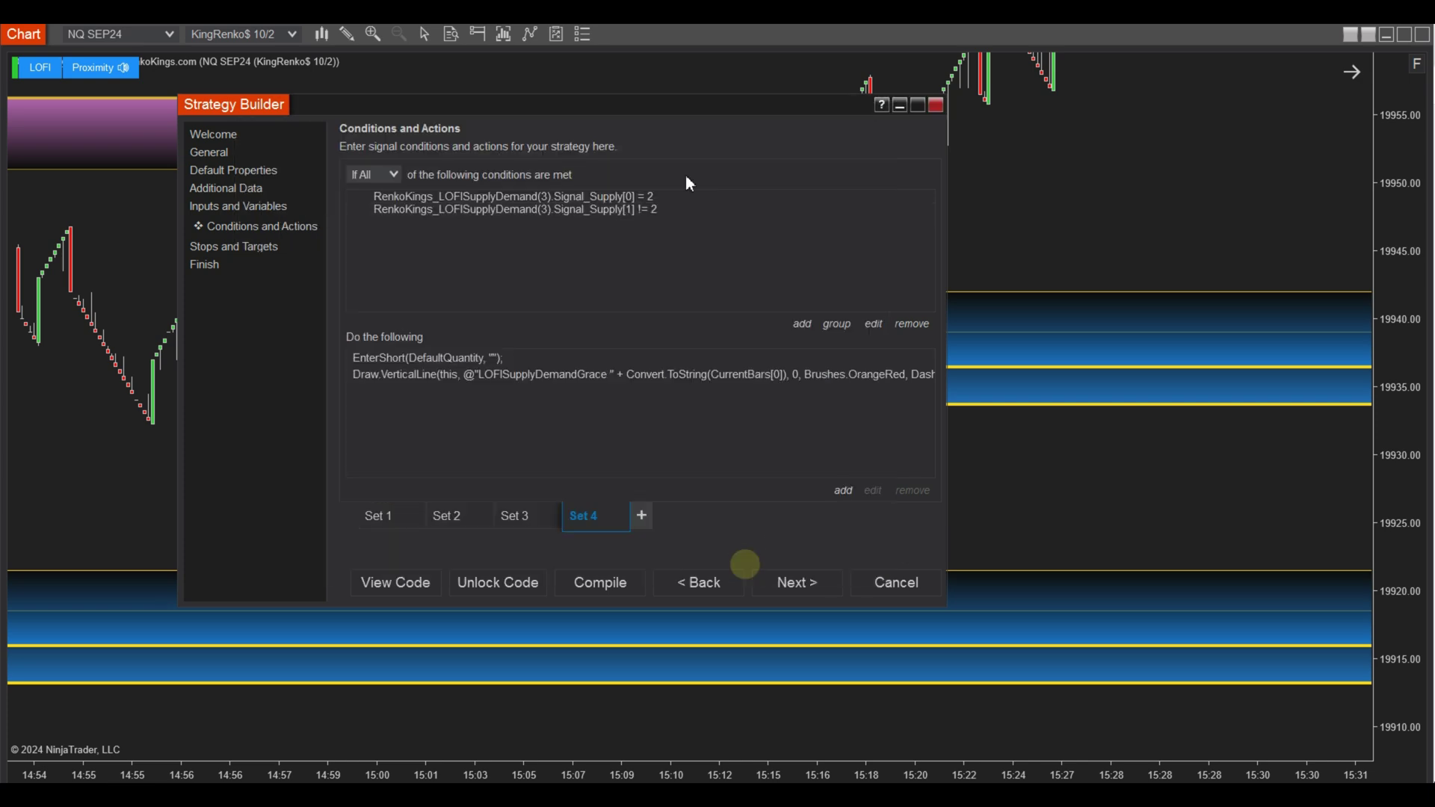
Add a profit target measured in ticks with a value of 150
{"action": "left_click", "coordinate": [261, 249]}
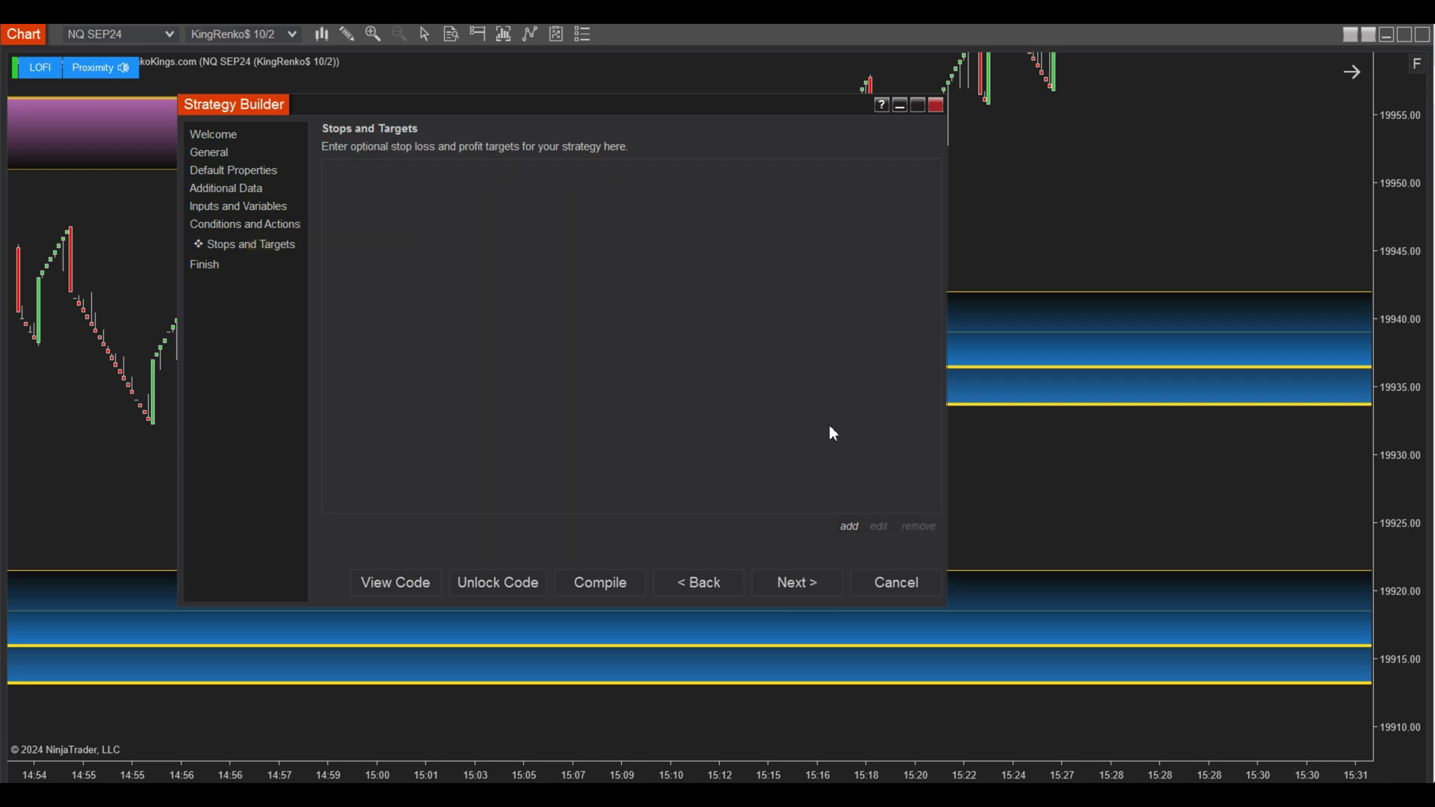
{"action": "left_click", "coordinate": [852, 528]}
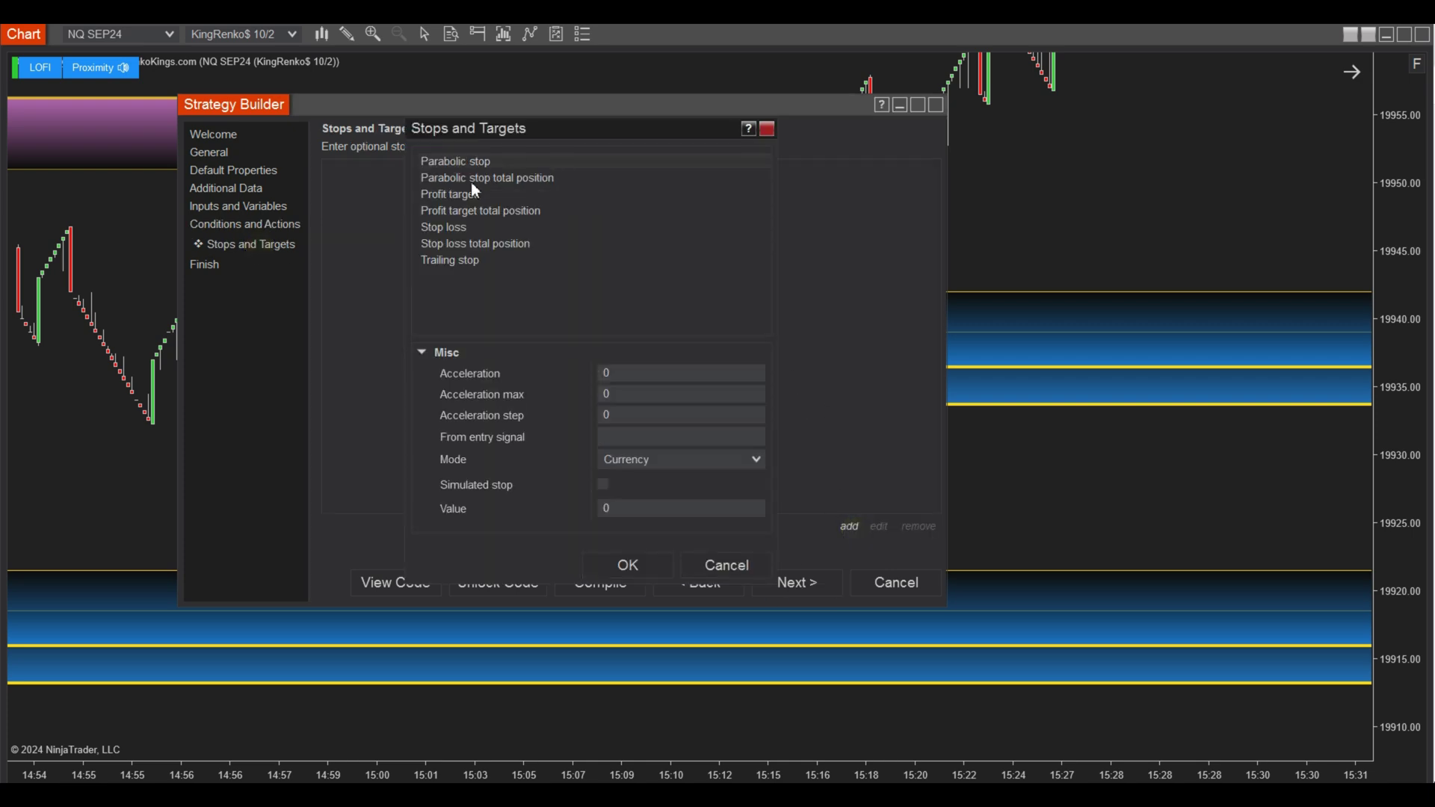
{"action": "left_click", "coordinate": [471, 196]}
{"action": "left_click", "coordinate": [649, 396]}
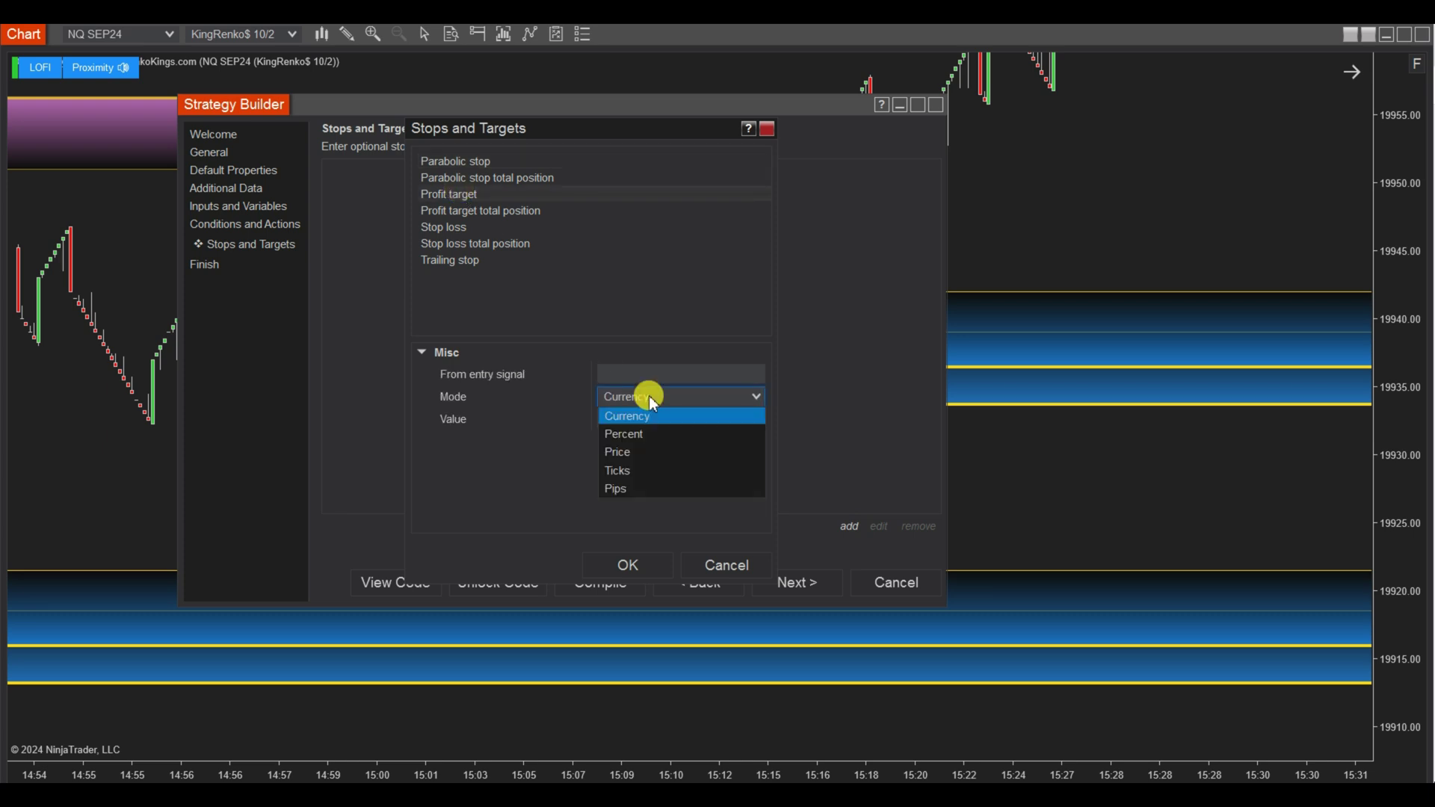
{"action": "left_click", "coordinate": [662, 471]}
{"action": "left_click", "coordinate": [609, 420]}
{"action": "type", "text": "152"}
{"action": "key", "text": "BackSpace"}
{"action": "type", "text": "0"}
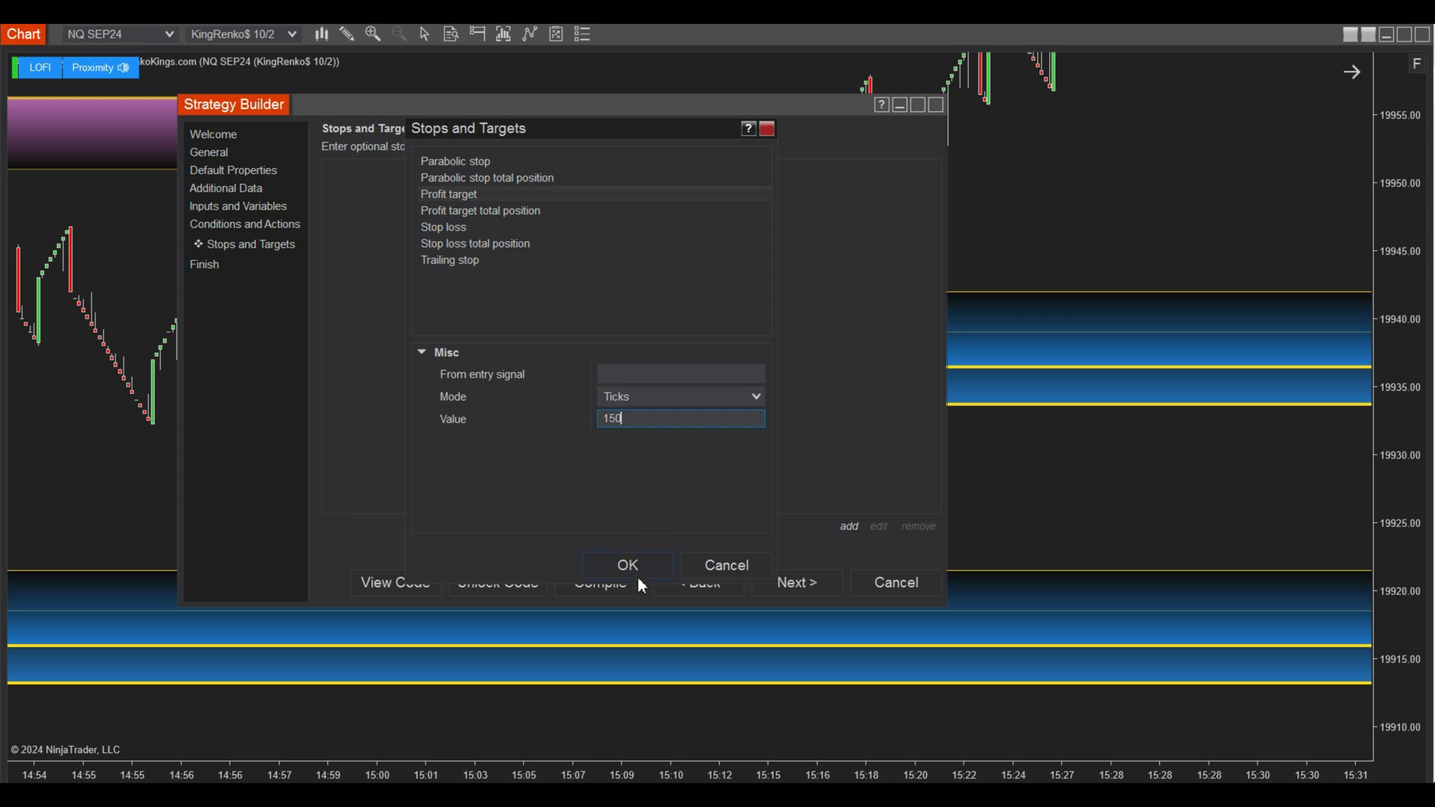
{"action": "left_click", "coordinate": [639, 567]}
Add a stop loss measured in ticks with a value of 50
{"action": "left_click", "coordinate": [851, 528]}
{"action": "left_click", "coordinate": [447, 228]}
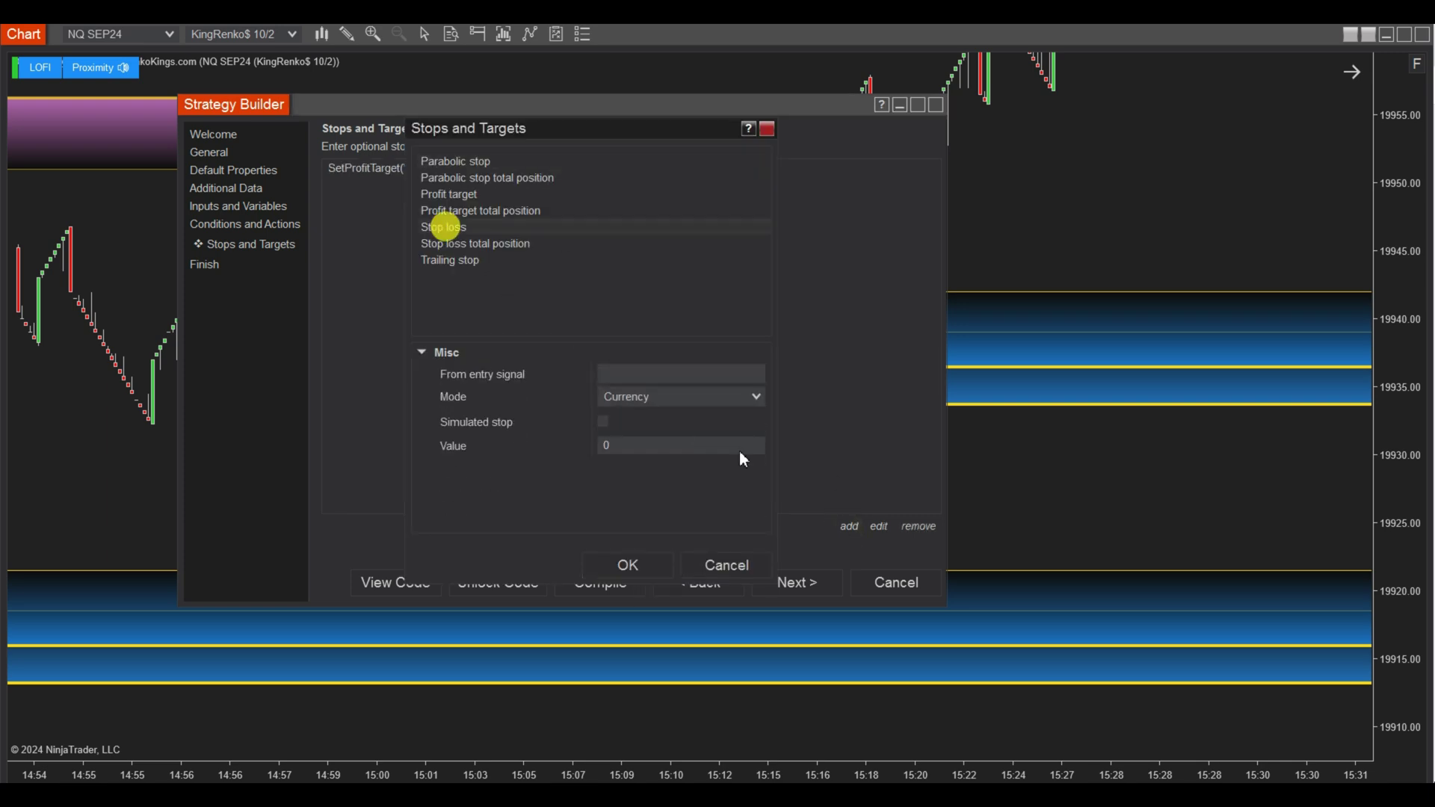
{"action": "left_click", "coordinate": [734, 402]}
{"action": "left_click", "coordinate": [635, 468]}
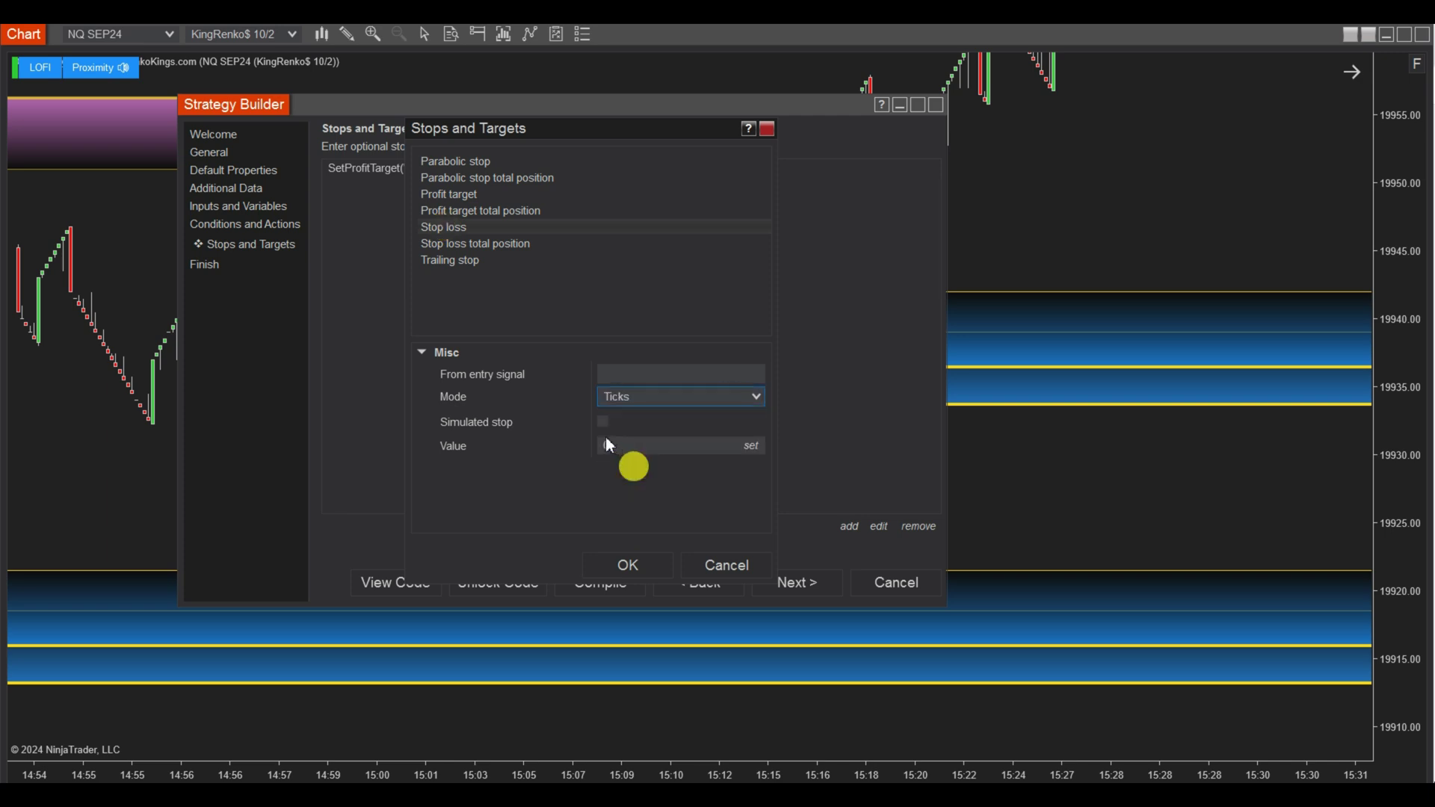
{"action": "left_click", "coordinate": [606, 447]}
{"action": "type", "text": "50"}
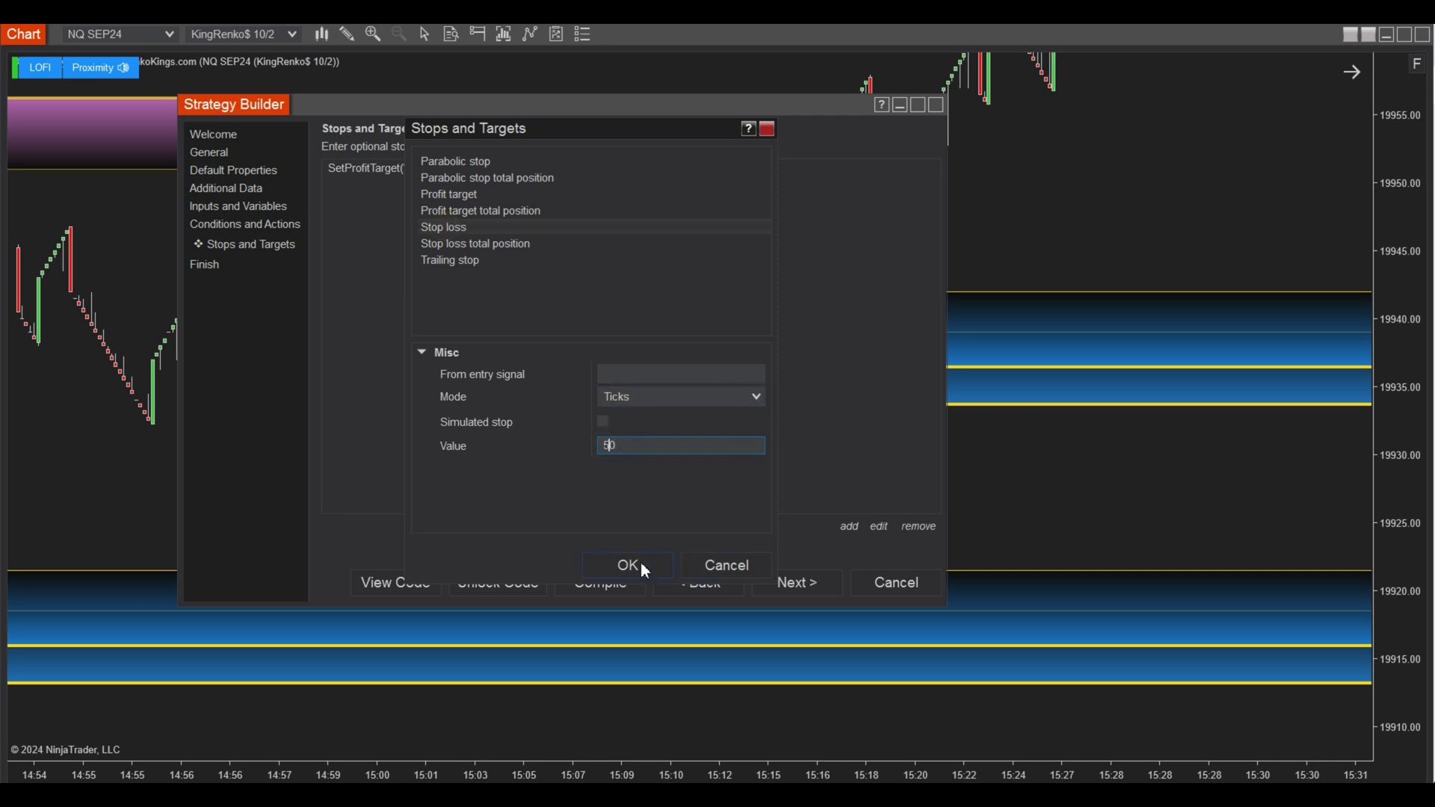
{"action": "left_click", "coordinate": [640, 565]}
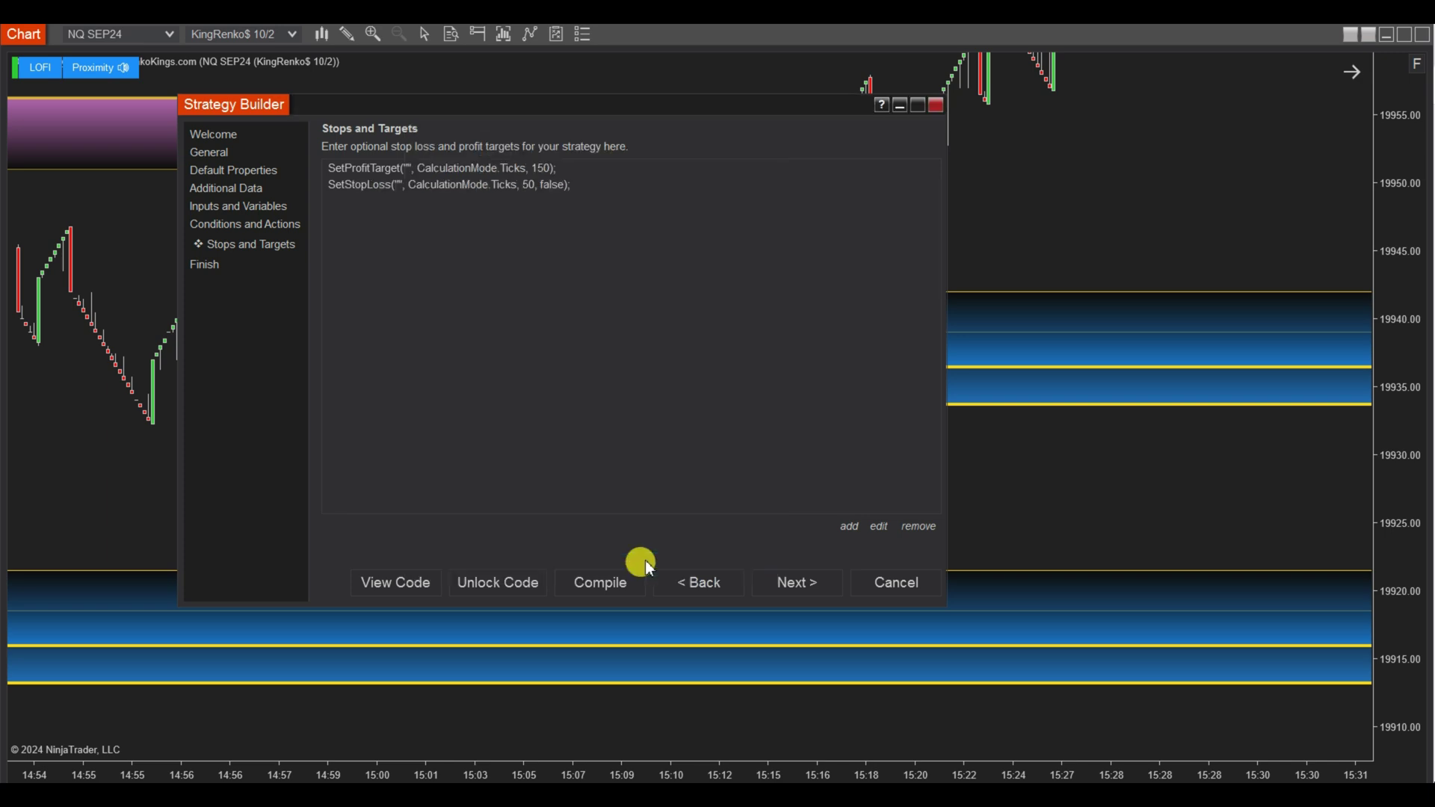
Advance to the last Strategy Builder page and finish the strategy
{"action": "left_click", "coordinate": [791, 584]}
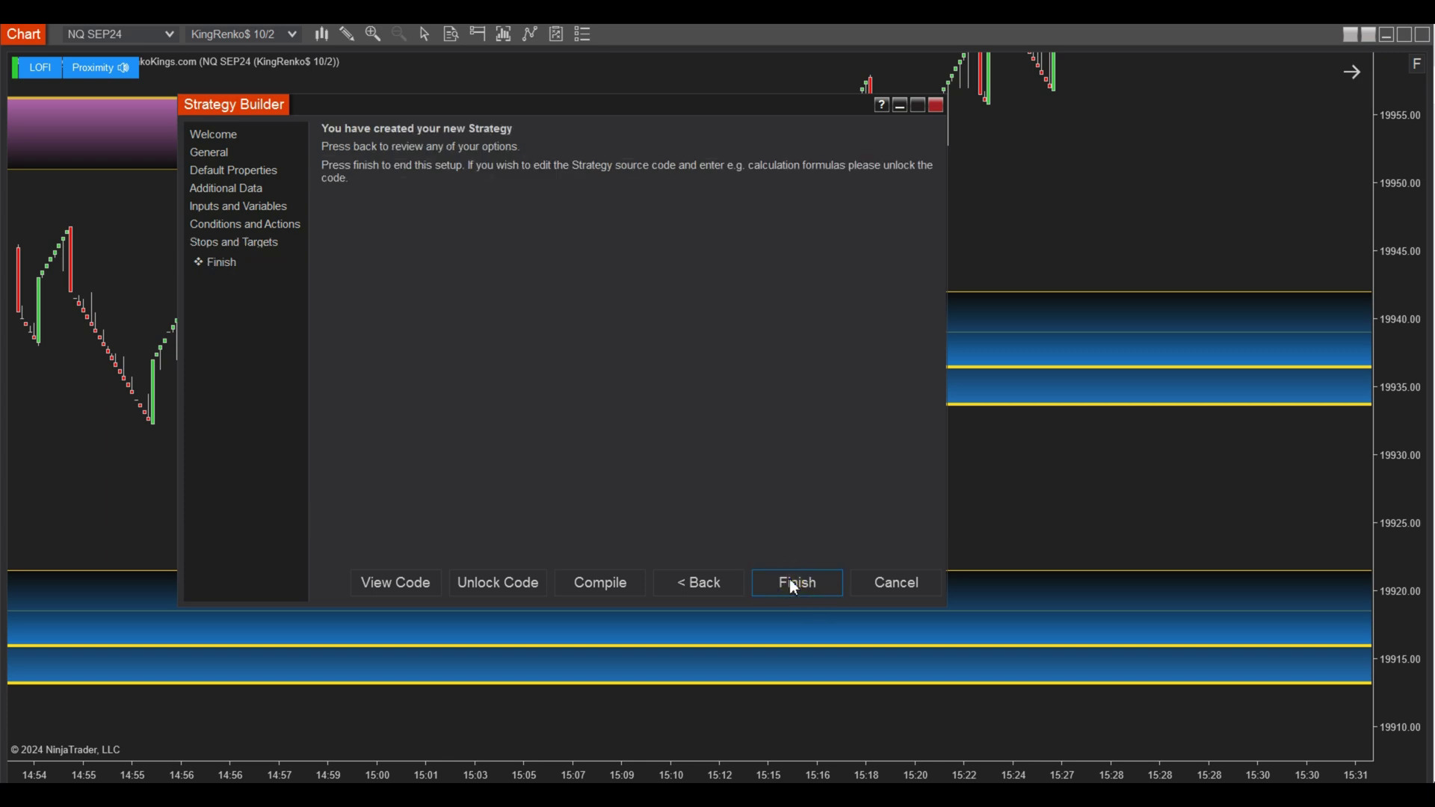
{"action": "left_click", "coordinate": [791, 581]}
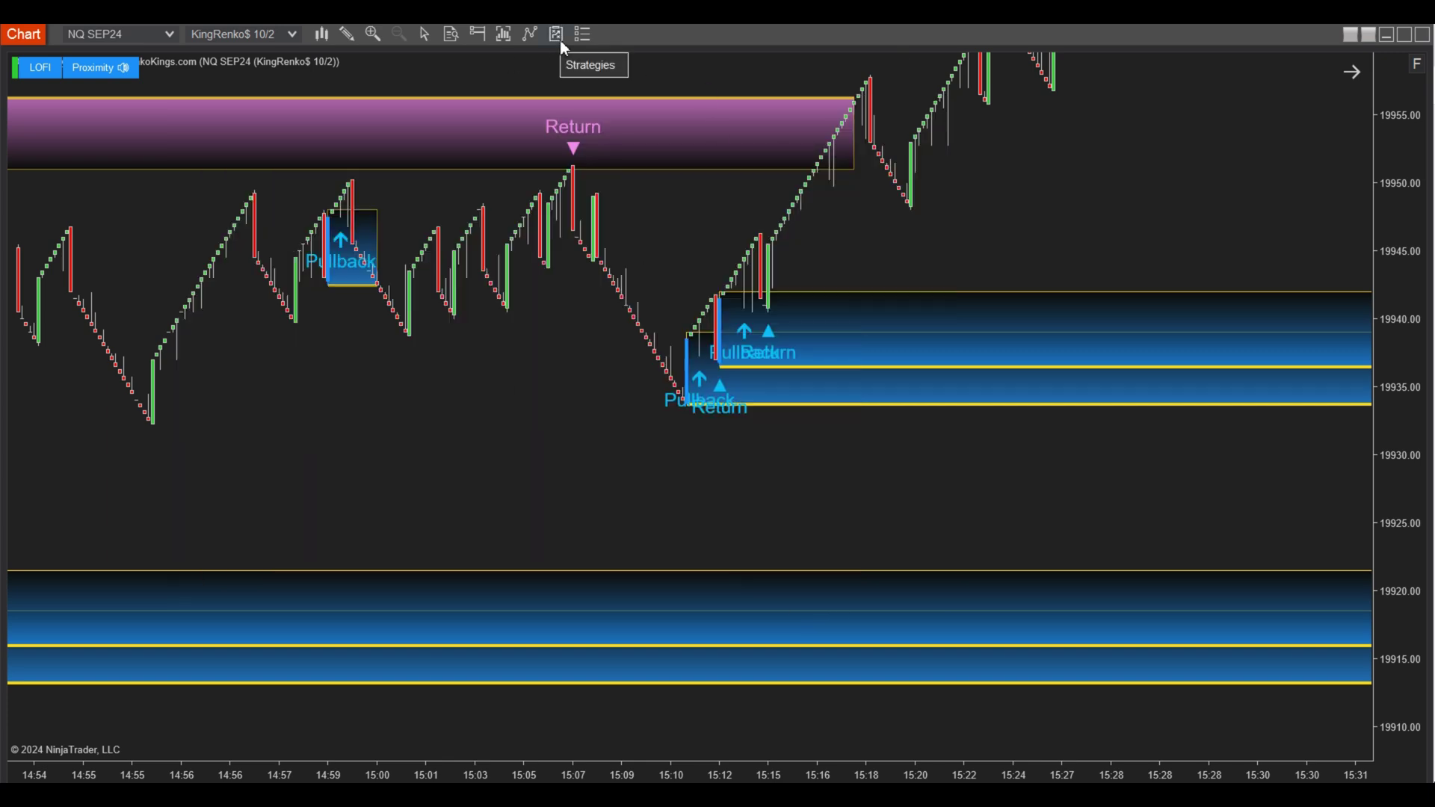
Add LOFISupplyDemandGrace to the NQ Renko chart with Enabled ticked and apply it
{"action": "right_click", "coordinate": [551, 262]}
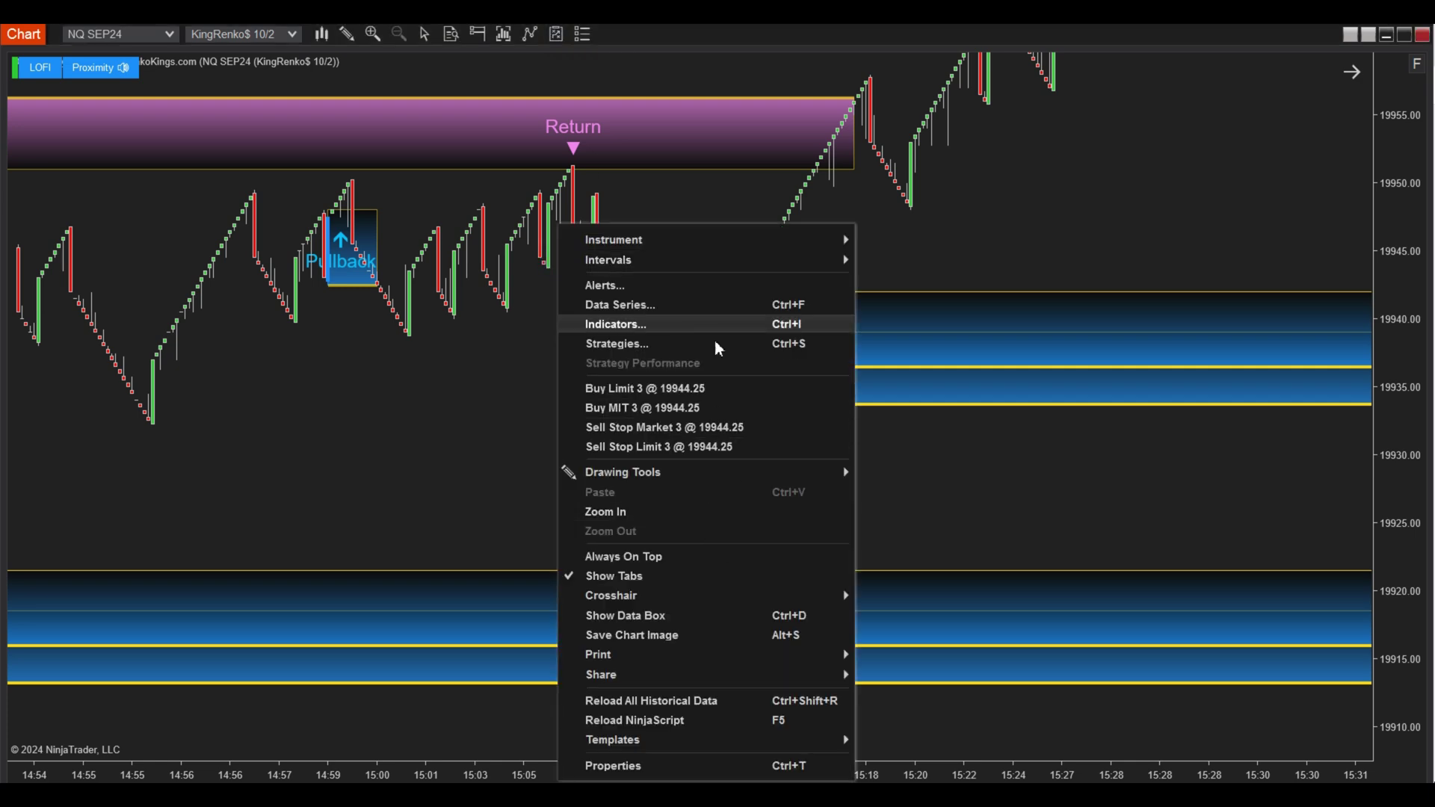
{"action": "left_click", "coordinate": [837, 346]}
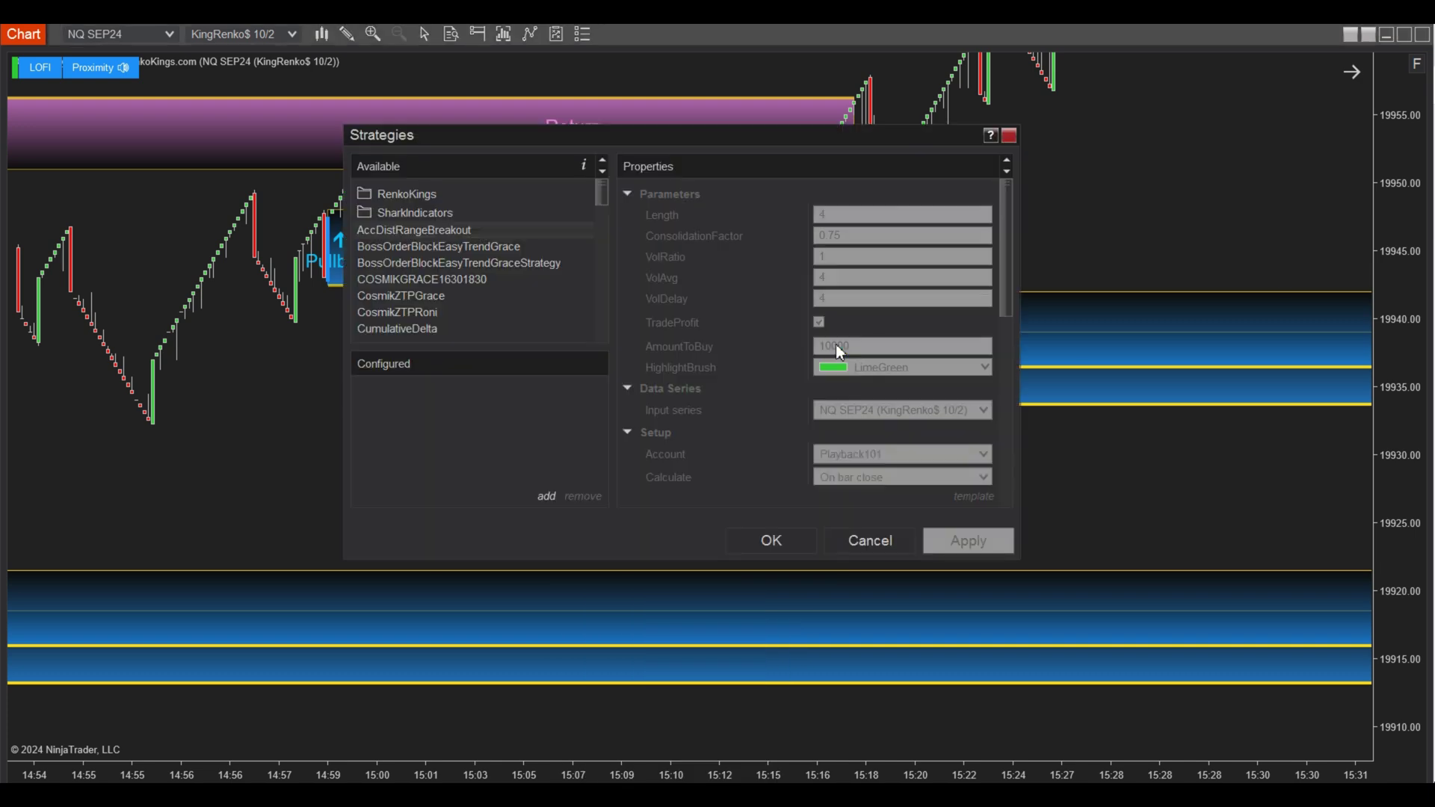
{"action": "left_click", "coordinate": [600, 224]}
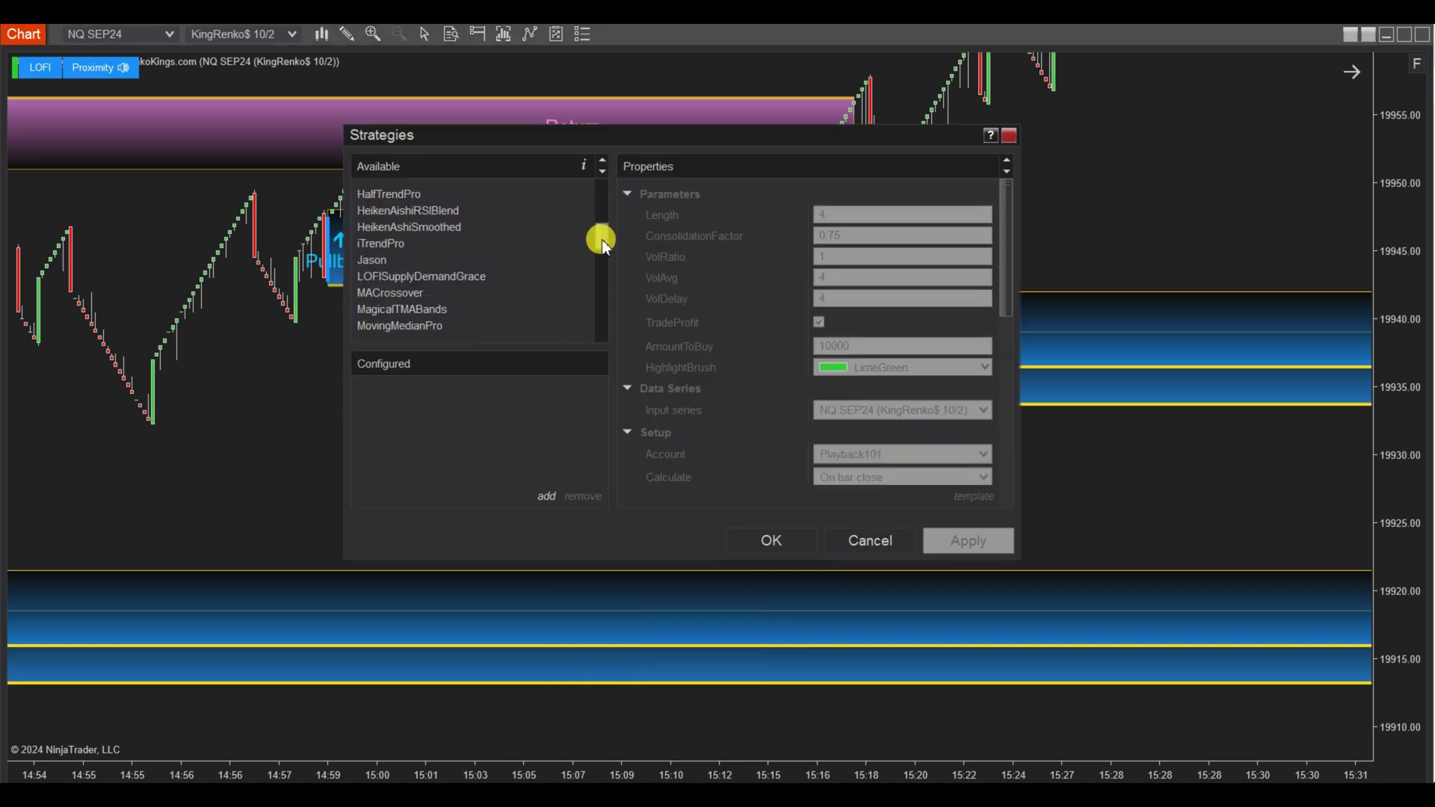
{"action": "double_click", "coordinate": [470, 278]}
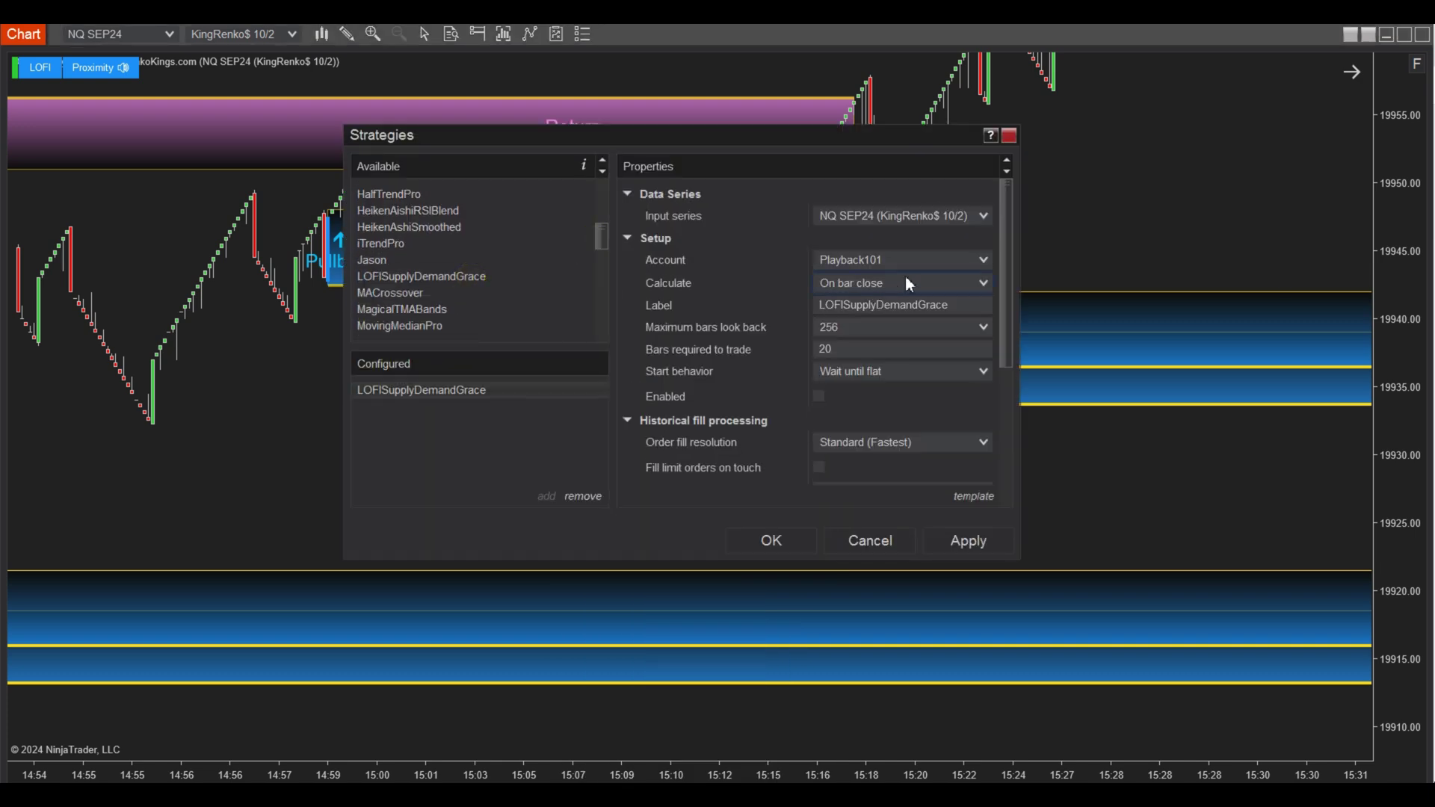
{"action": "left_click", "coordinate": [819, 398]}
{"action": "left_click", "coordinate": [771, 541]}
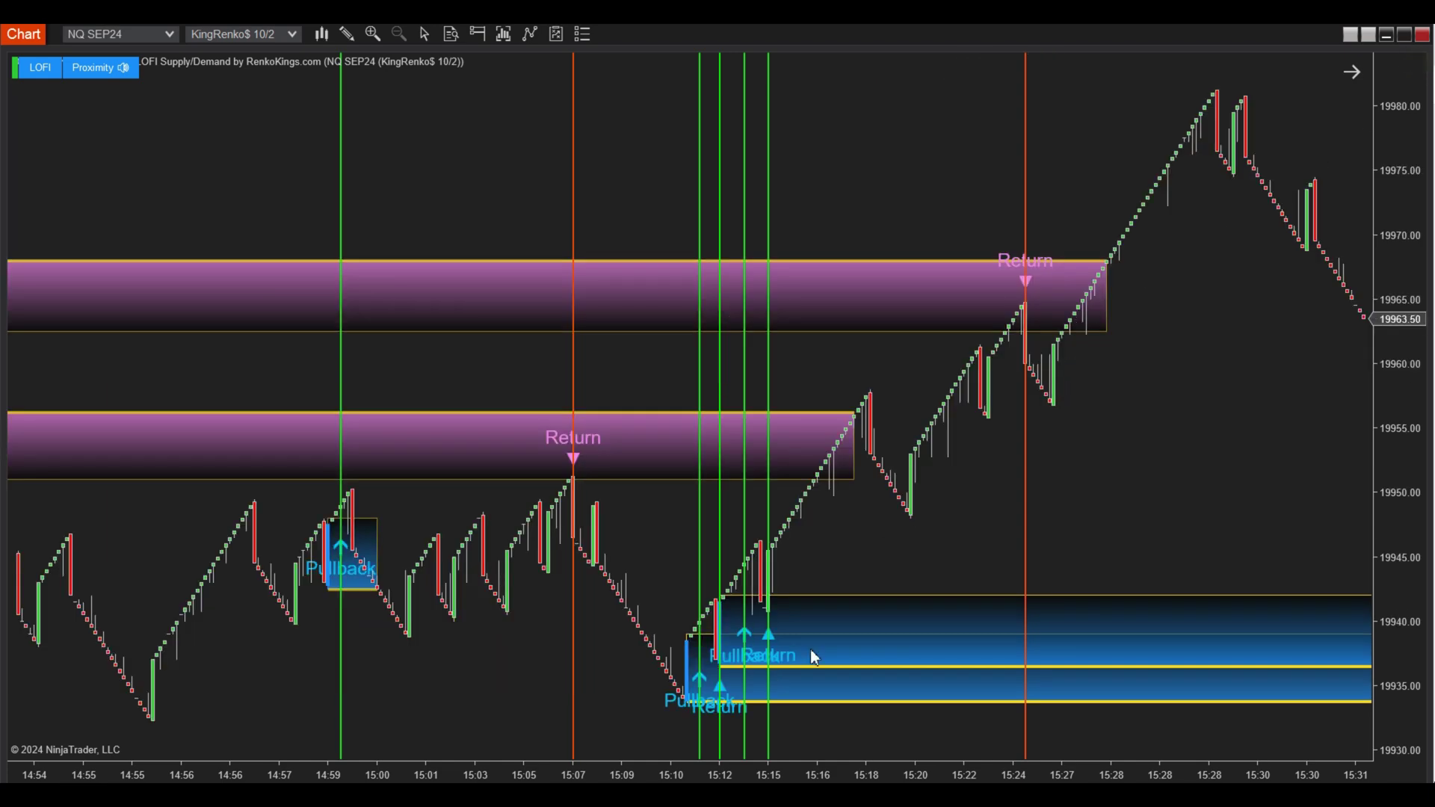
Pan back through earlier NQ bars and compress the price scale to inspect the signal lines
{"action": "left_click_drag", "start_coordinate": [882, 559], "coordinate": [1199, 516]}
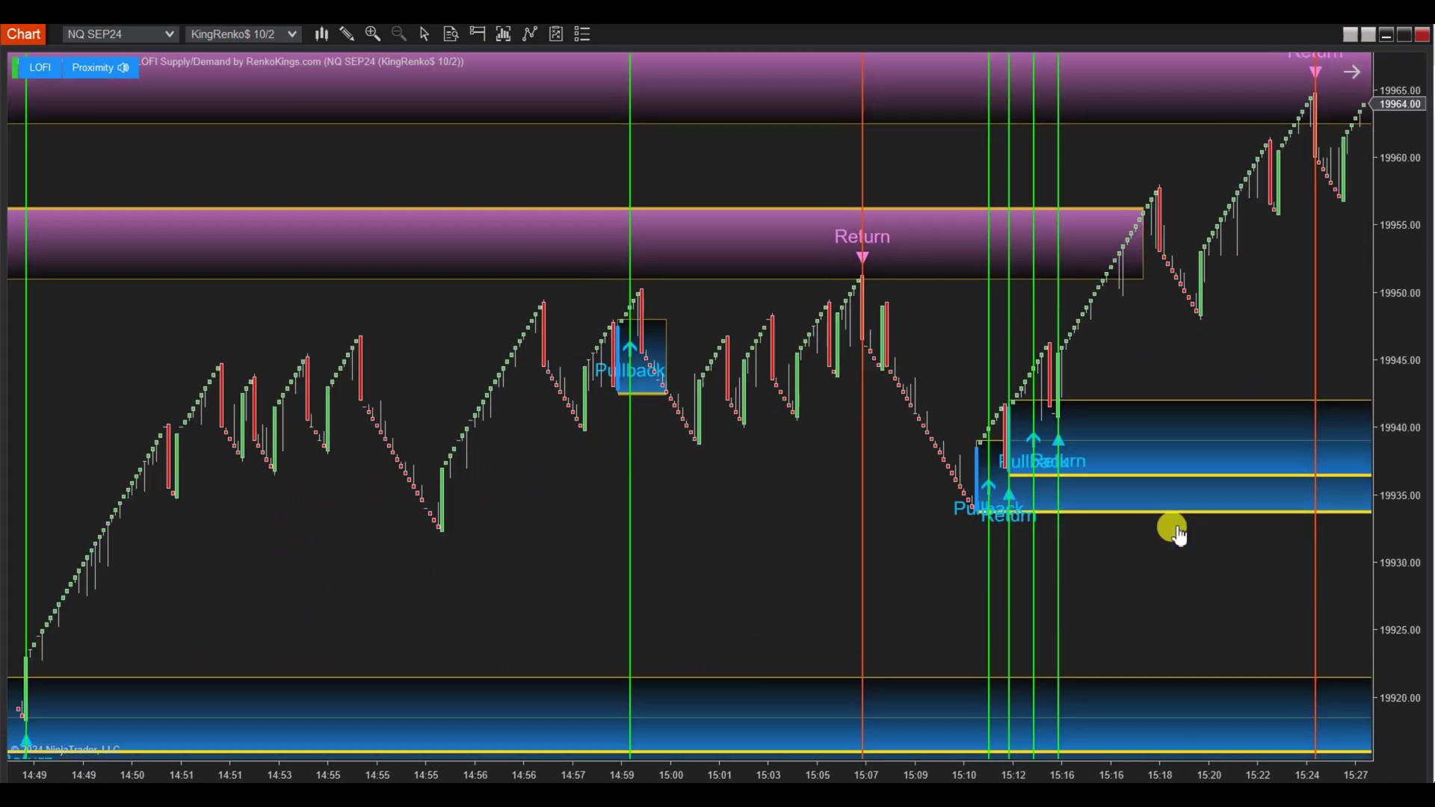
{"action": "left_click_drag", "start_coordinate": [404, 584], "coordinate": [985, 541]}
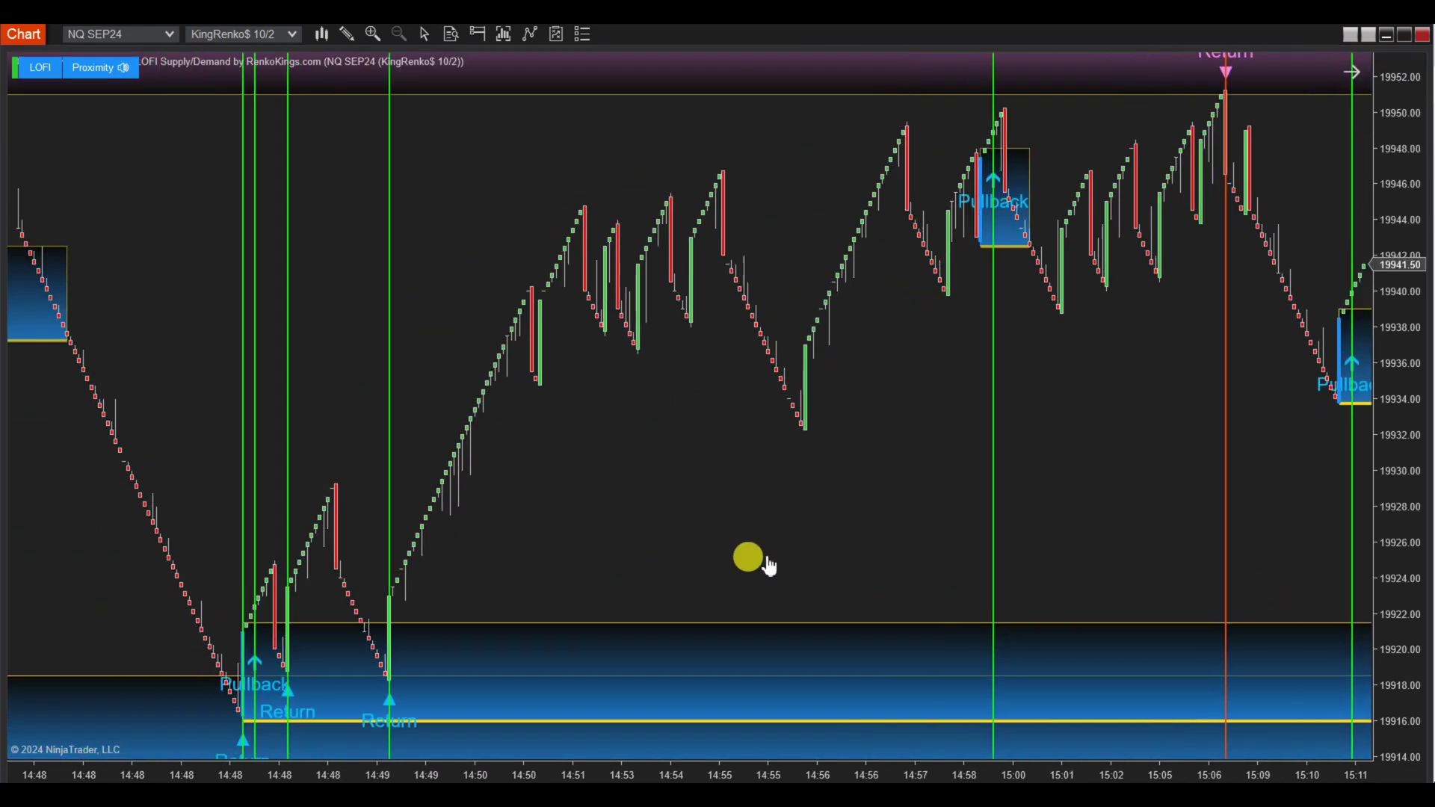
{"action": "left_click_drag", "start_coordinate": [241, 527], "coordinate": [701, 521]}
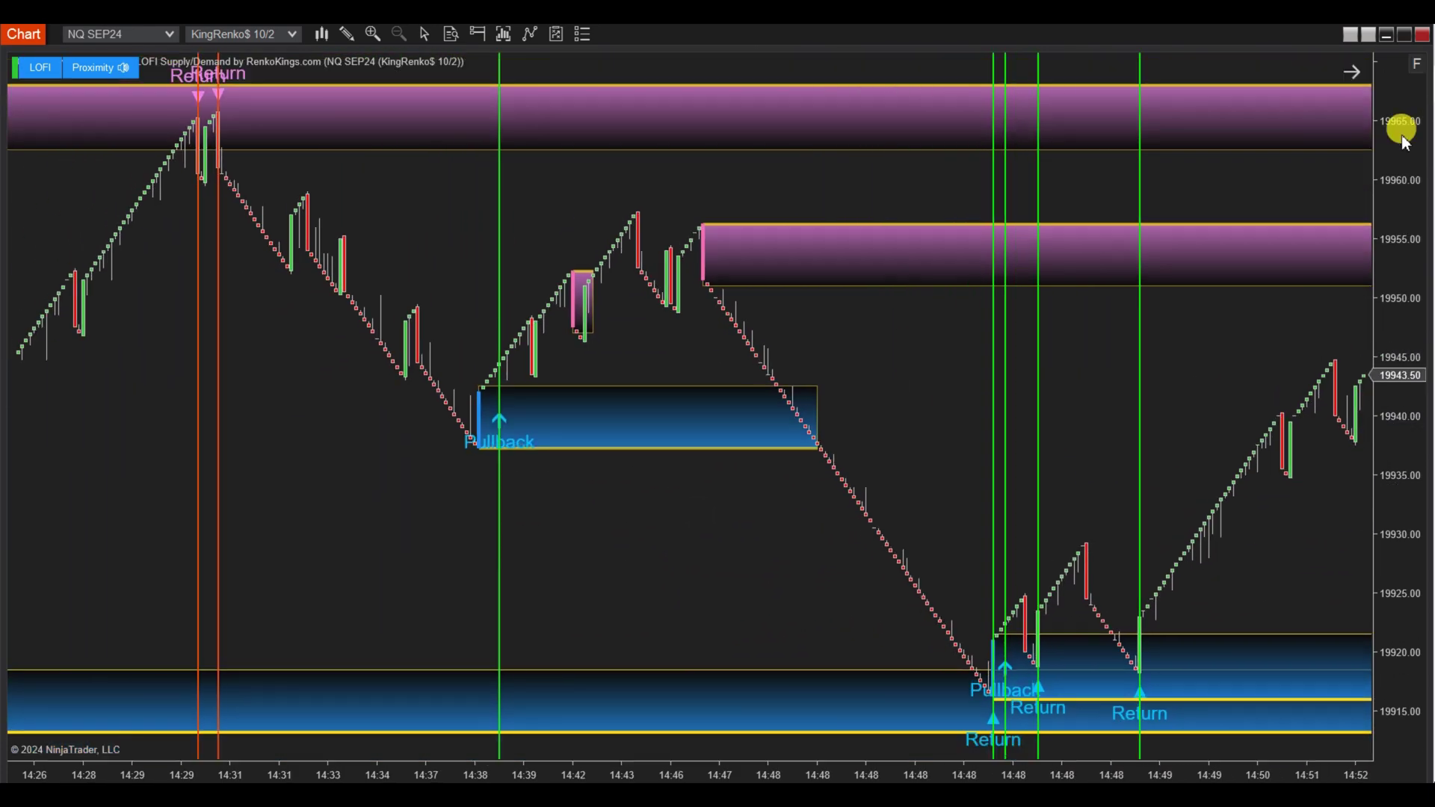
{"action": "left_click_drag", "start_coordinate": [1405, 93], "coordinate": [1401, 168]}
{"action": "left_click_drag", "start_coordinate": [135, 476], "coordinate": [515, 476]}
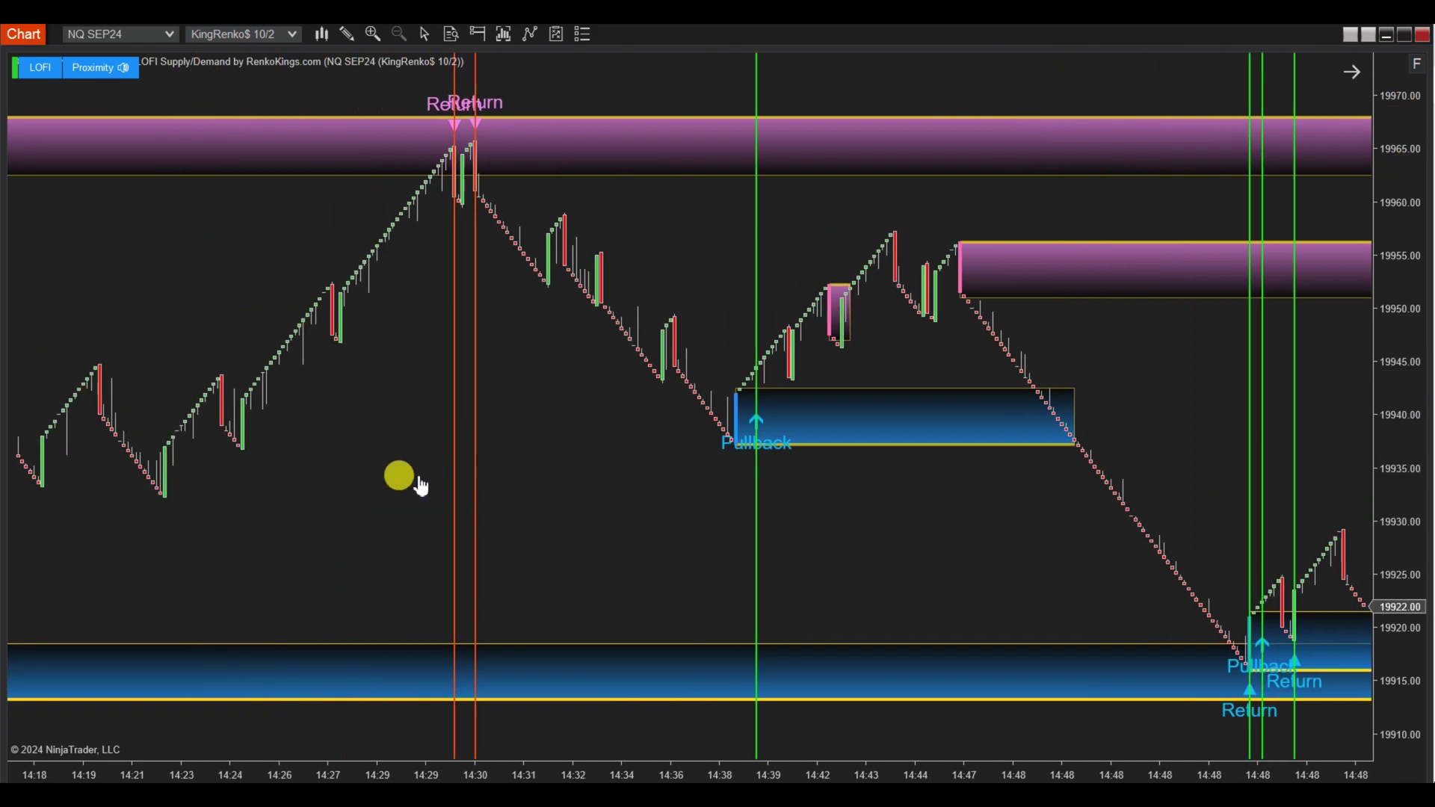
{"action": "left_click_drag", "start_coordinate": [221, 563], "coordinate": [927, 555]}
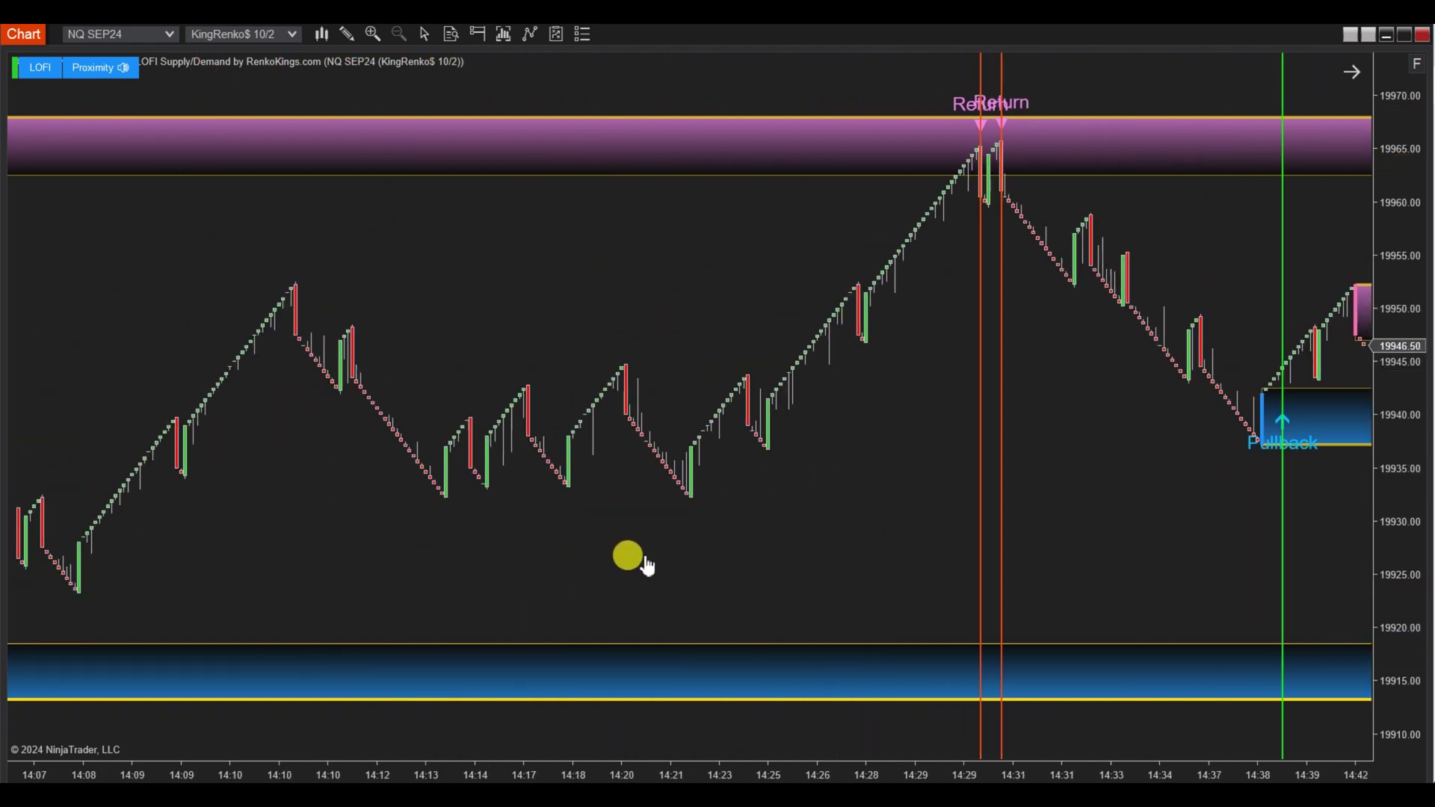